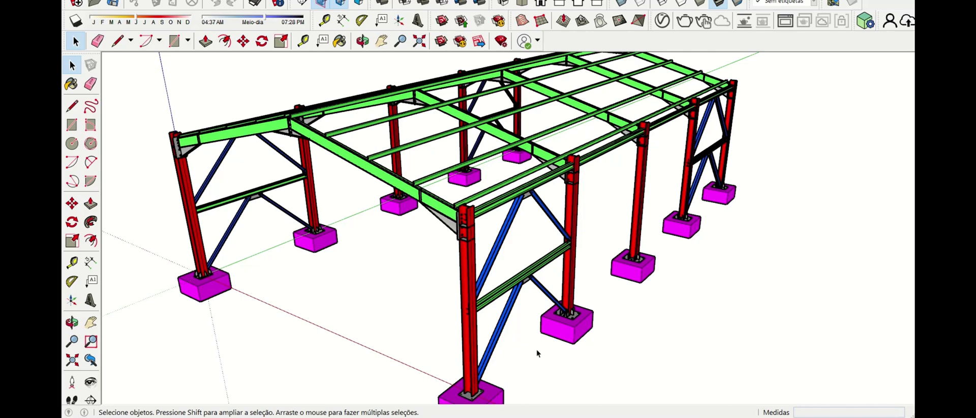
Examine the bolted connection between the lower diagonal brace and the gusset plate under the front bay's green beam
scroll(529, 289, up, 3)
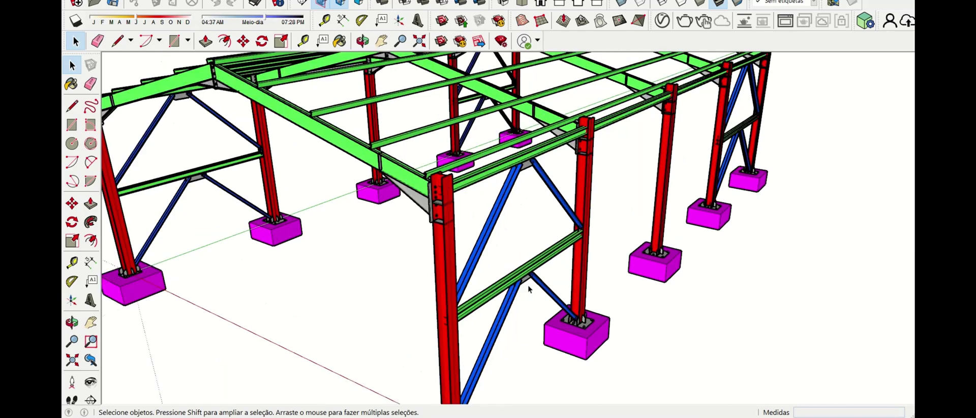
scroll(528, 289, up, 5)
drag(514, 290, 246, 255)
scroll(316, 201, up, 2)
scroll(319, 199, down, 2)
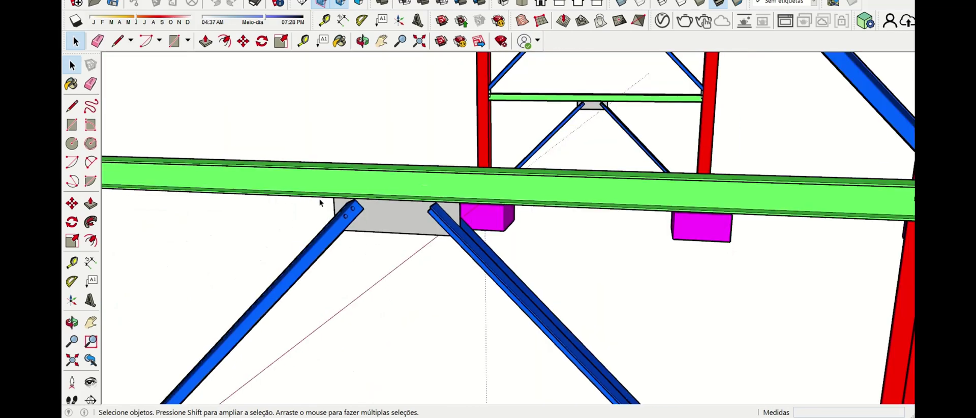
scroll(319, 199, up, 6)
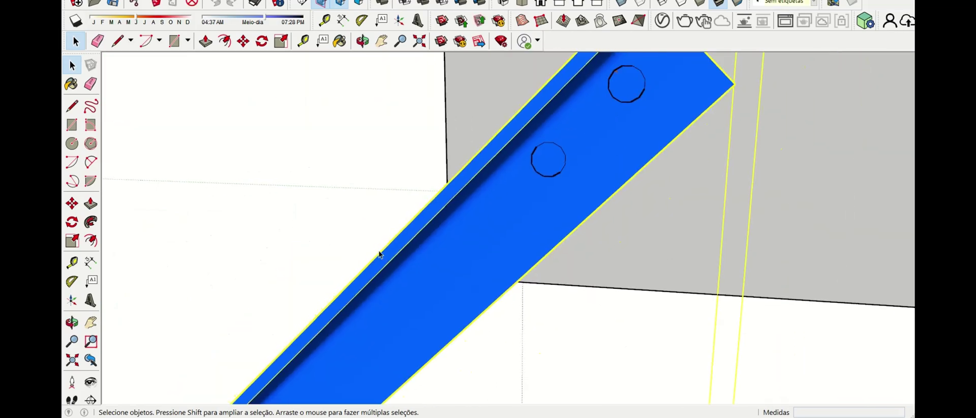
scroll(379, 254, down, 5)
drag(380, 254, 647, 189)
scroll(570, 203, down, 3)
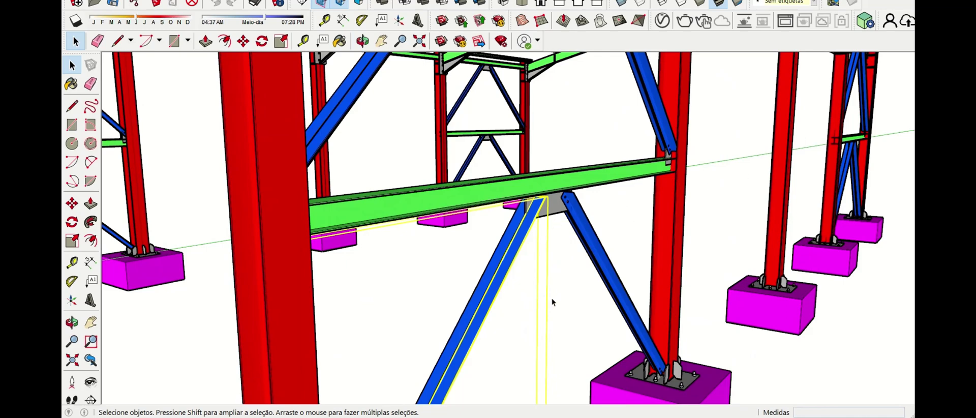
Select the angles of the lower double-angle diagonal brace and inspect them from both sides of the gusset plate
drag(471, 298, 457, 294)
scroll(508, 285, up, 4)
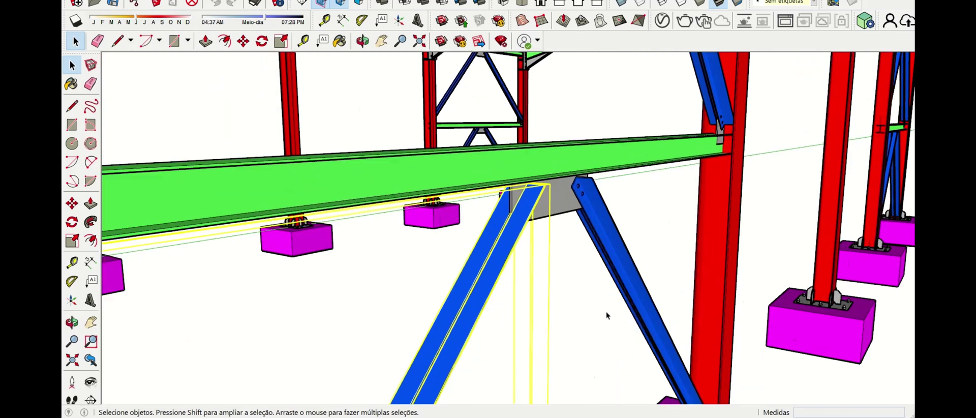
click(516, 244)
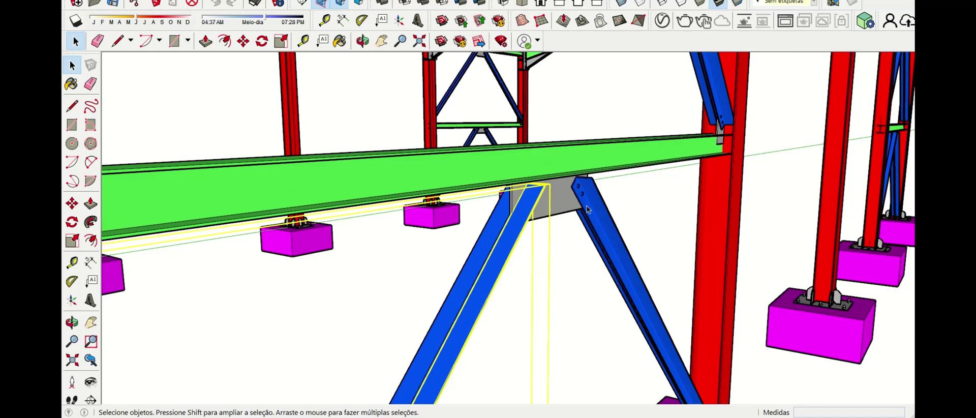
drag(547, 194, 351, 197)
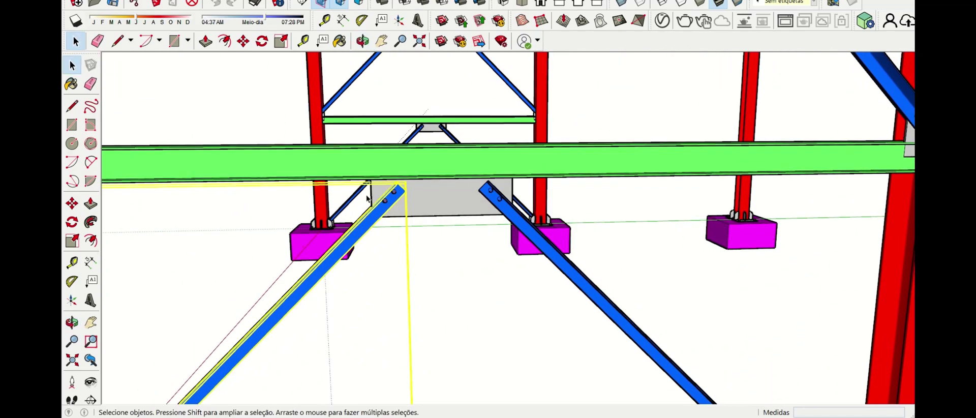
scroll(400, 201, up, 4)
scroll(408, 202, down, 3)
drag(409, 201, 338, 194)
scroll(401, 220, up, 3)
drag(401, 220, 407, 221)
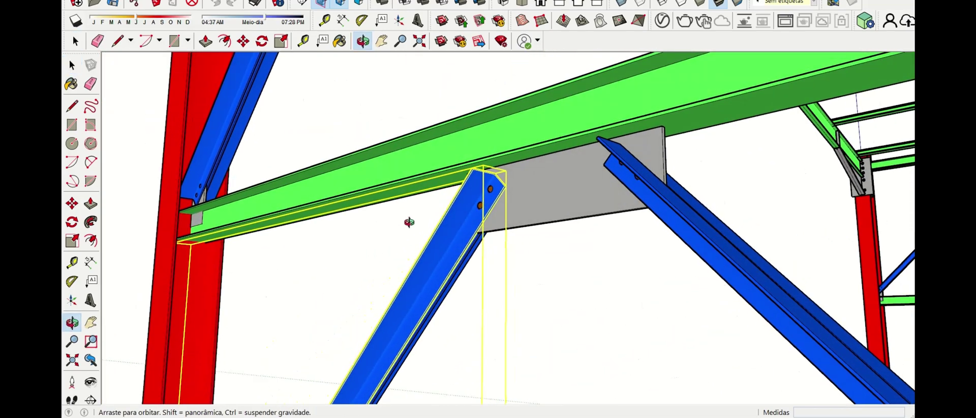
key(space)
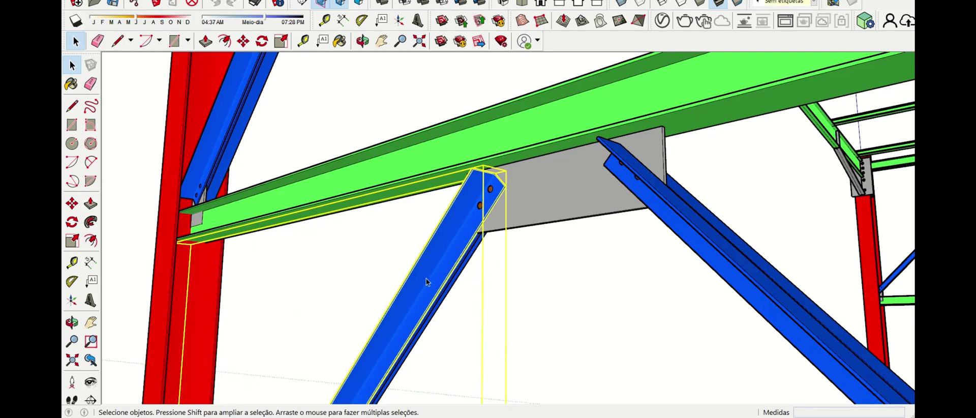
drag(588, 290, 378, 289)
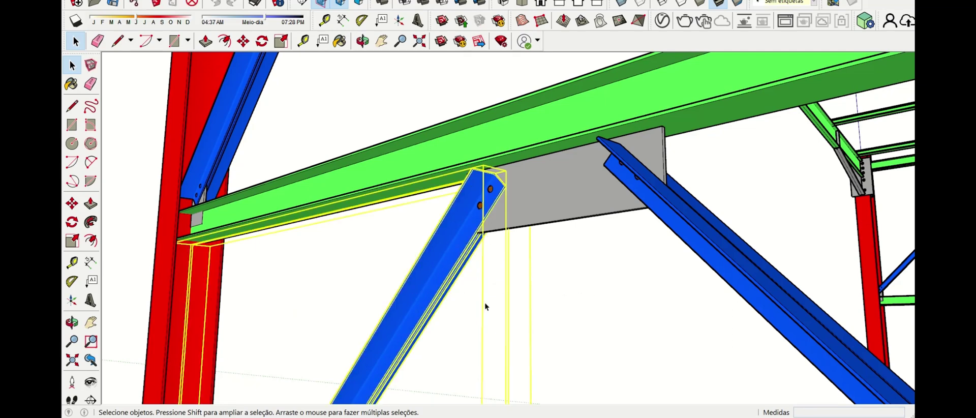
Copy the lower double-angle diagonal brace into the empty space beside the corner column's footing
click(590, 286)
drag(561, 286, 611, 315)
scroll(798, 233, up, 3)
drag(806, 302, 605, 249)
scroll(450, 122, up, 6)
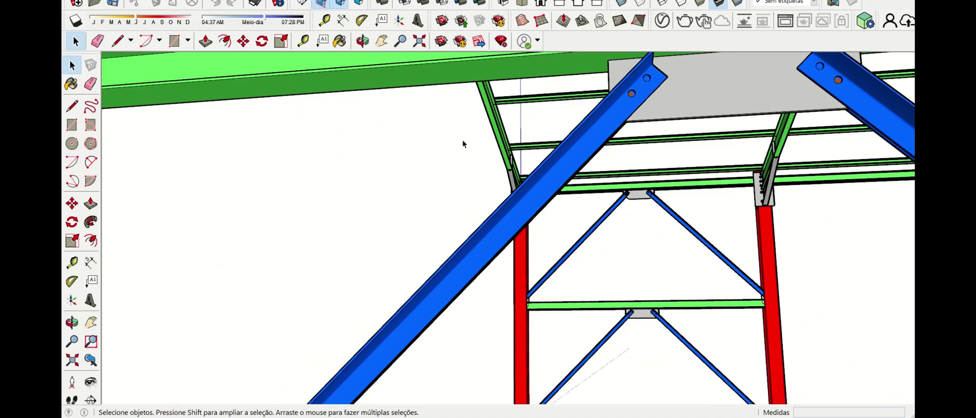
drag(459, 141, 479, 246)
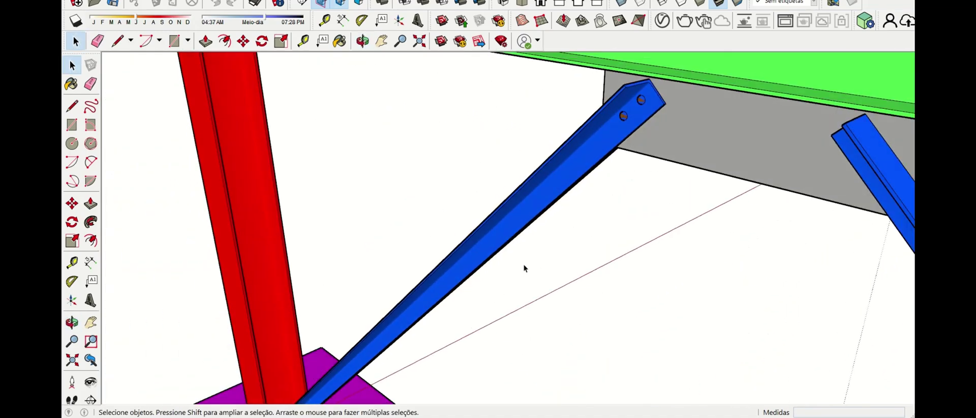
click(479, 243)
scroll(461, 208, down, 5)
key(m)
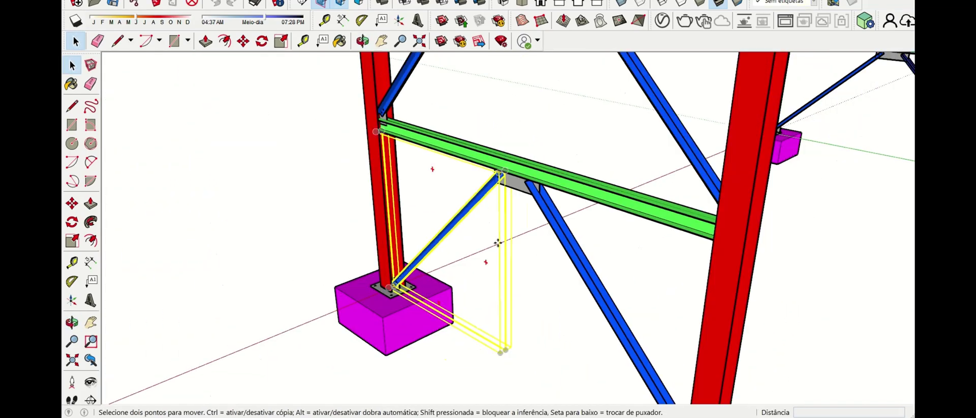
key(ctrl)
click(523, 255)
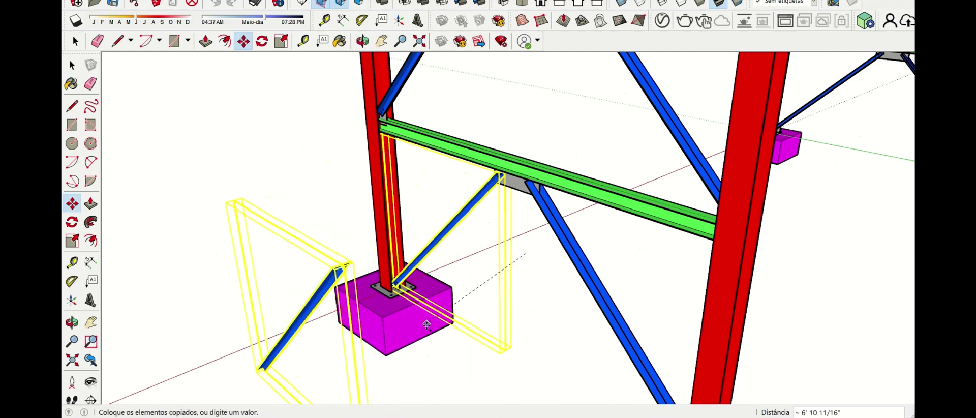
click(255, 267)
scroll(256, 267, up, 4)
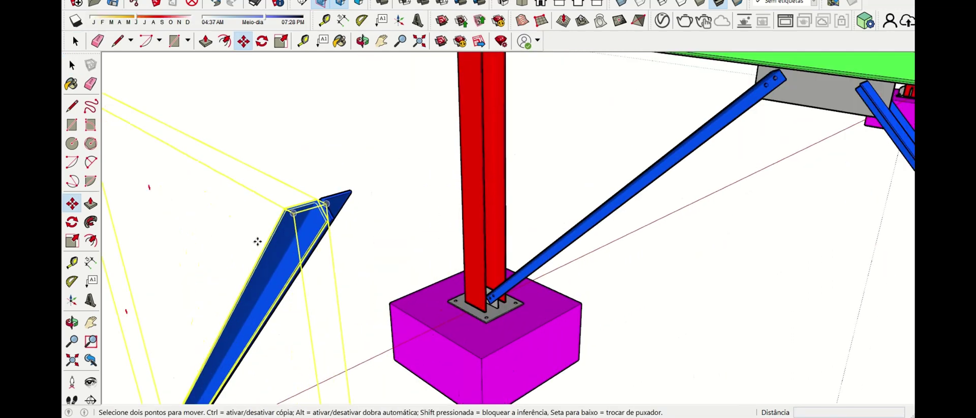
Delete the rear angle from the copied diagonal brace, keeping only the single front angle
key(space)
click(328, 171)
scroll(358, 135, up, 1)
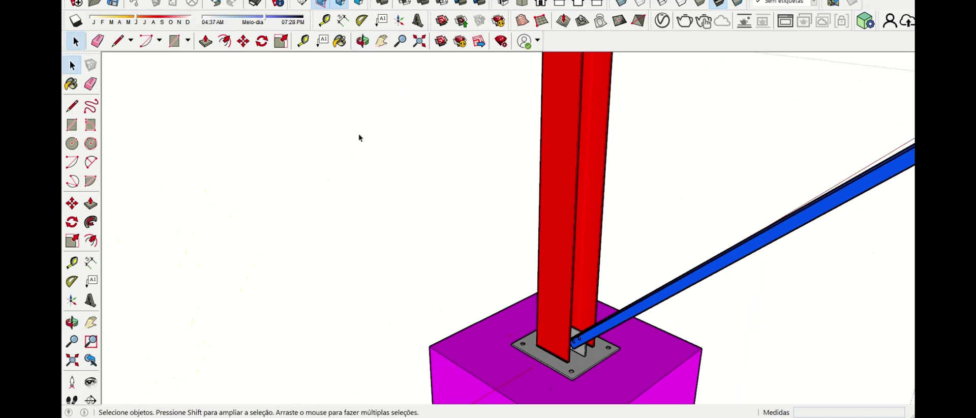
scroll(358, 134, down, 5)
scroll(358, 135, up, 6)
scroll(358, 134, down, 4)
mouse_move(359, 134)
mouse_down()
mouse_move(356, 151)
mouse_move(361, 141)
mouse_up()
scroll(356, 181, down, 2)
scroll(368, 179, up, 1)
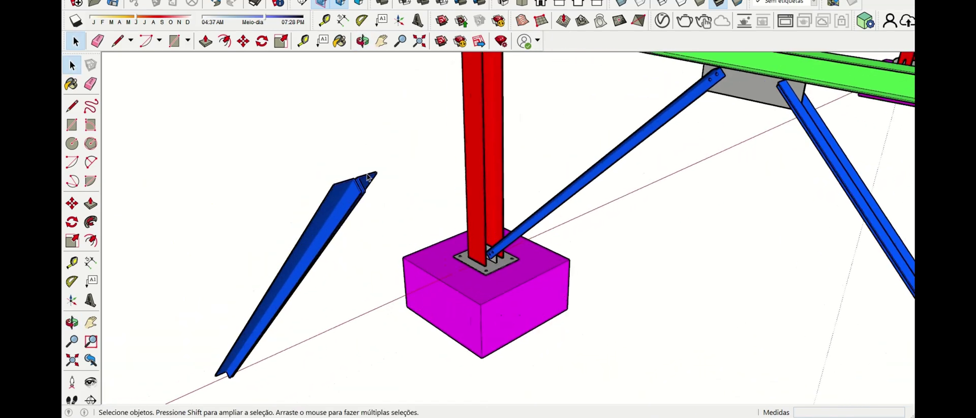
click(368, 180)
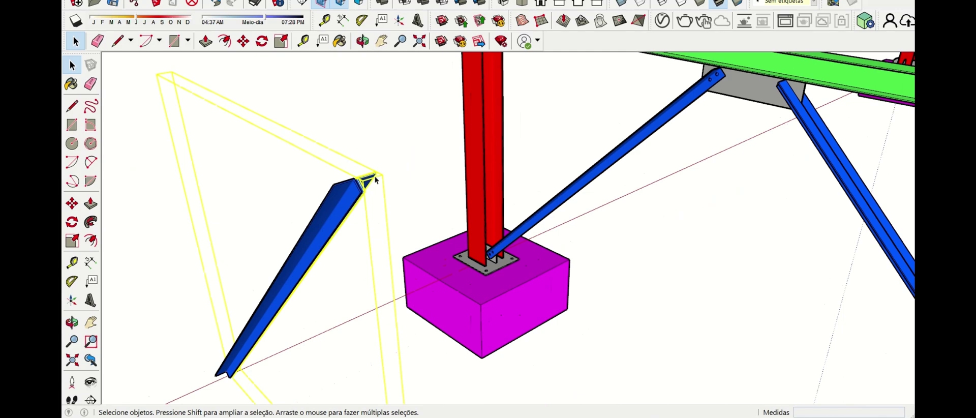
click(374, 182)
scroll(356, 193, up, 1)
Examine the isolated single angle from several directions, comparing it with the brace installed in the frame
key(o)
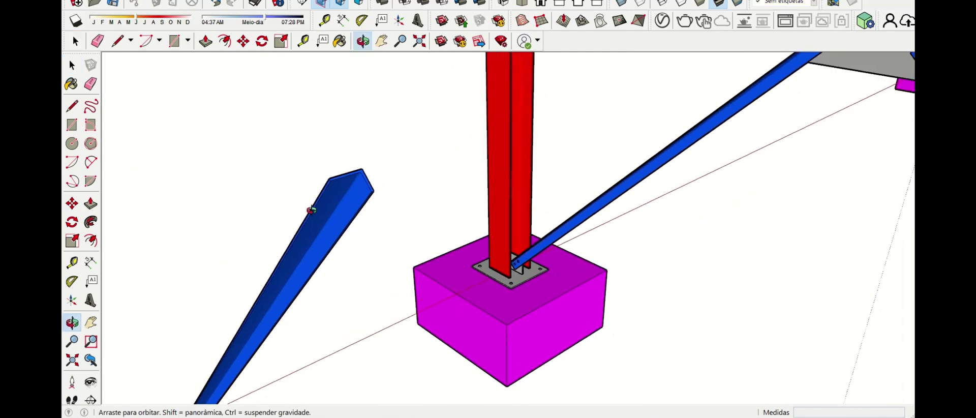
drag(311, 210, 262, 207)
key(space)
scroll(270, 214, up, 3)
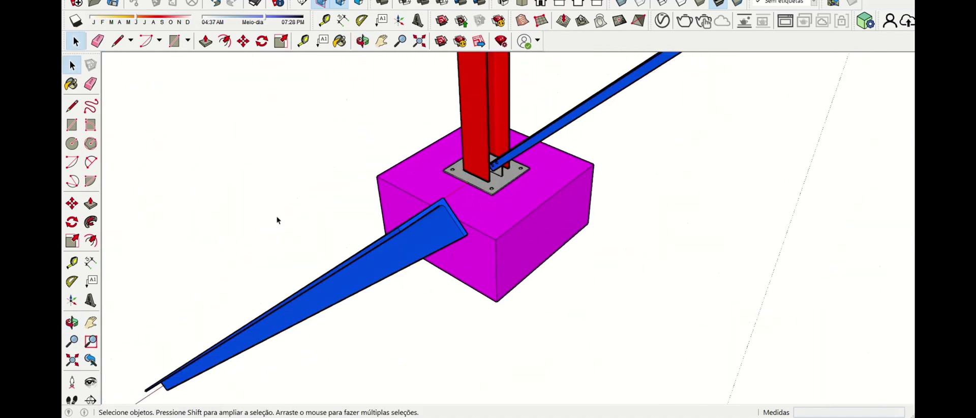
scroll(300, 228, down, 3)
drag(306, 303, 249, 265)
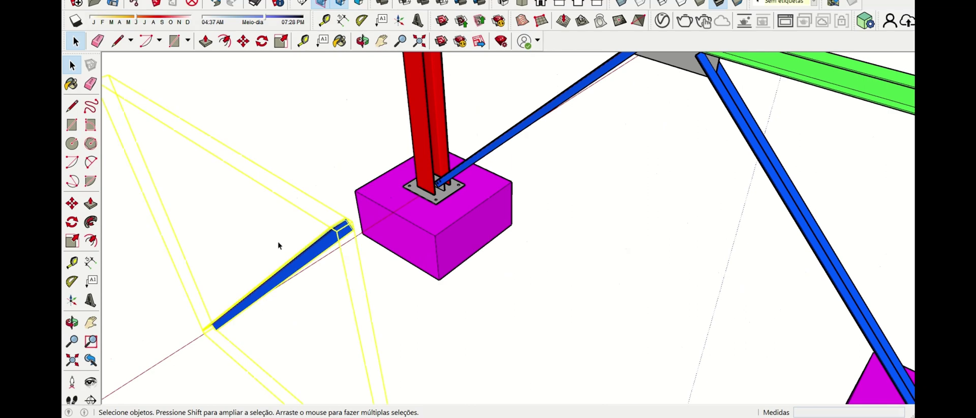
scroll(288, 240, up, 3)
drag(349, 258, 269, 214)
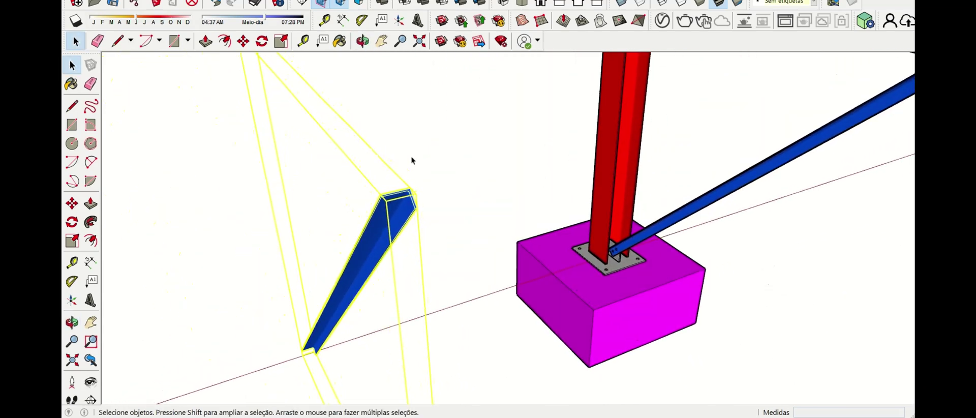
click(416, 155)
drag(426, 279, 337, 248)
drag(383, 323, 423, 331)
scroll(429, 294, down, 2)
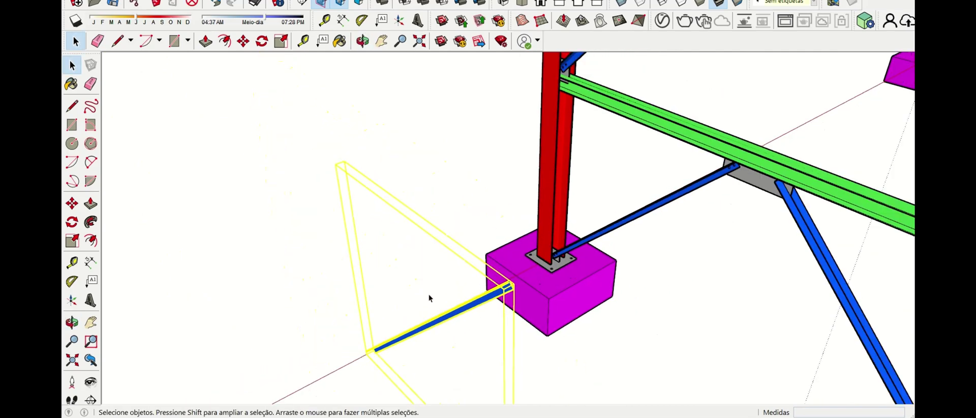
drag(428, 294, 440, 282)
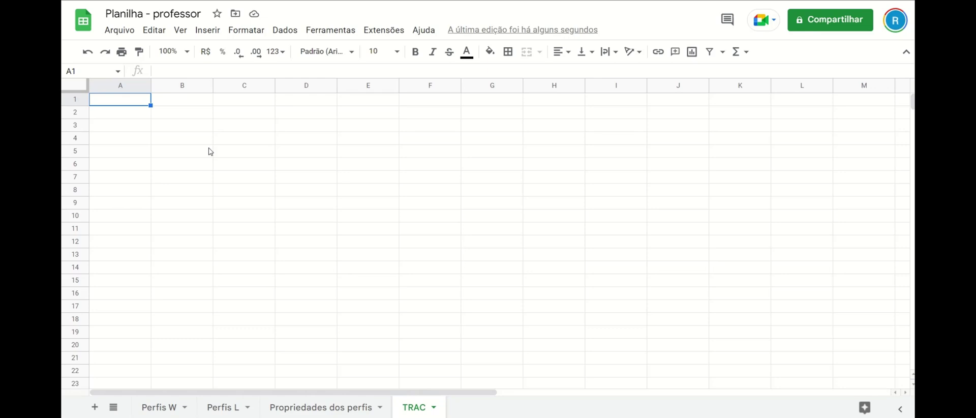
In Google Sheets, enter the title "DIMENSIONAMENTO DE CANTONEIRA SIMPLES DE ABAS IGUAIS SOB FORÇA AXIAL DE TRAÇÃO" in cell A1 of TRAC
text(DIMENSI)
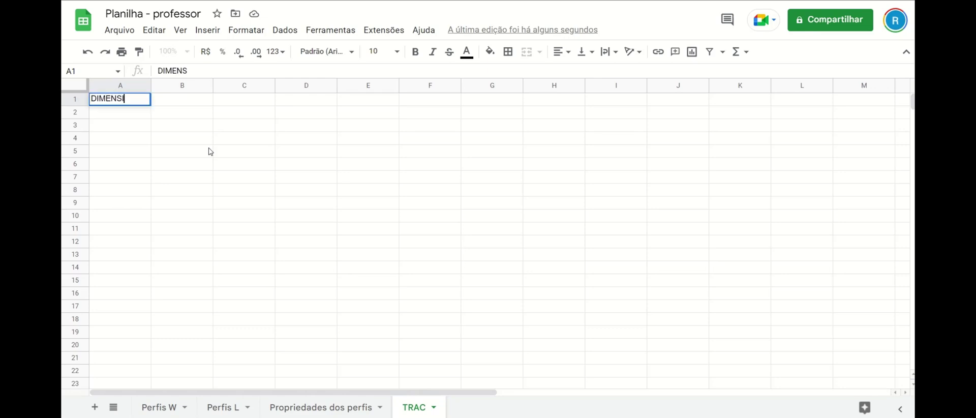
text(ONAMENTOP)
key(BackSpace)
key(BackSpace)
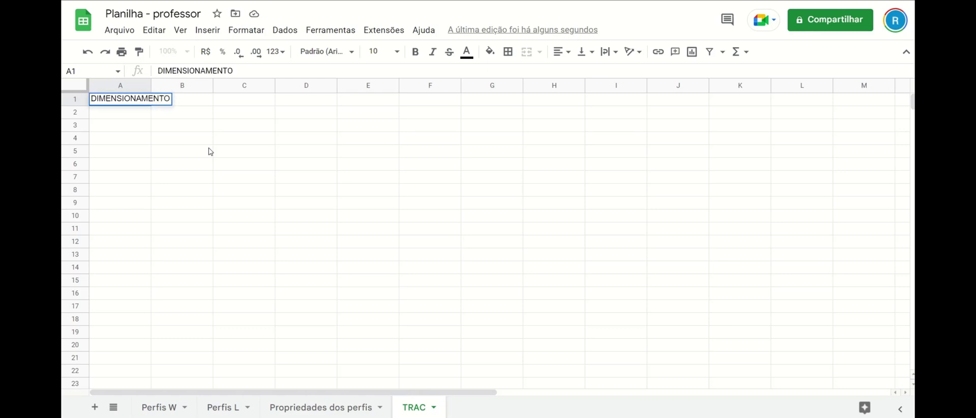
text(O DE)
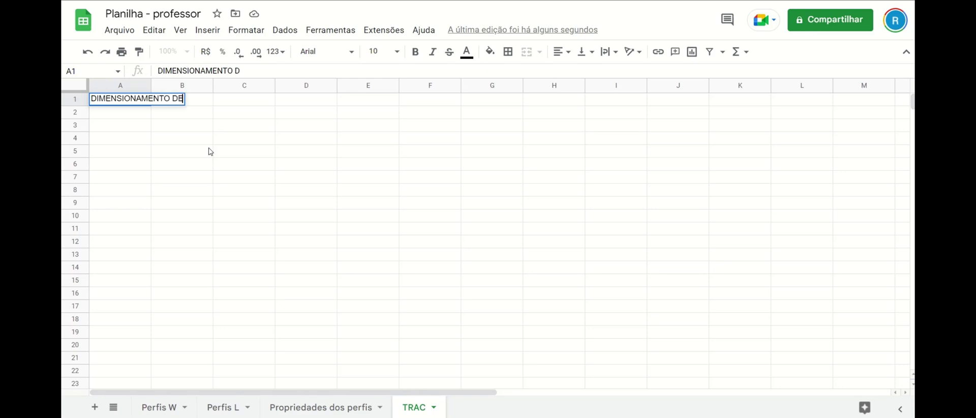
text( CANTONEIRA)
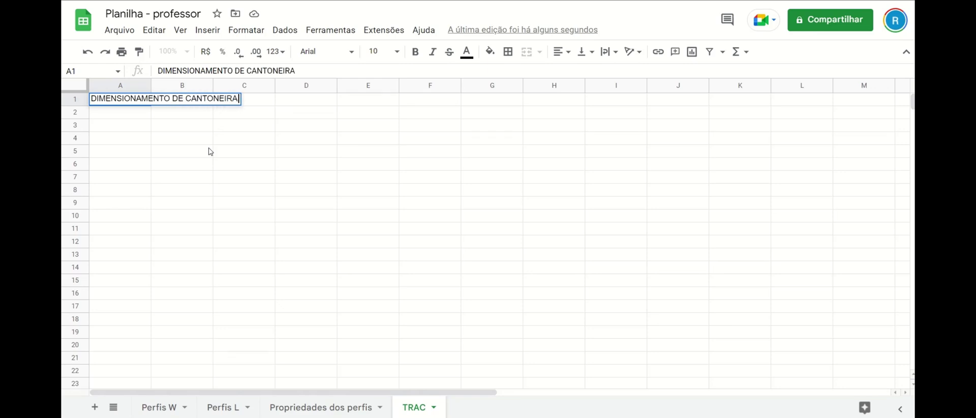
text( SIMPLES DE A)
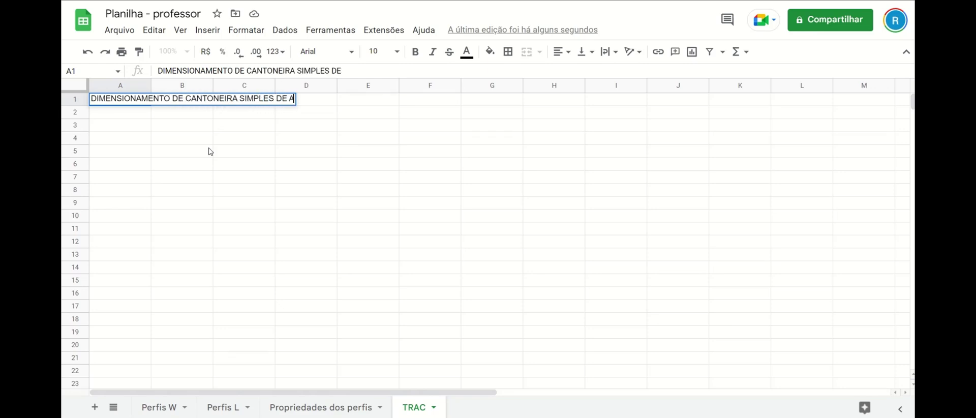
text(BAS IGUAIS SOB FOR)
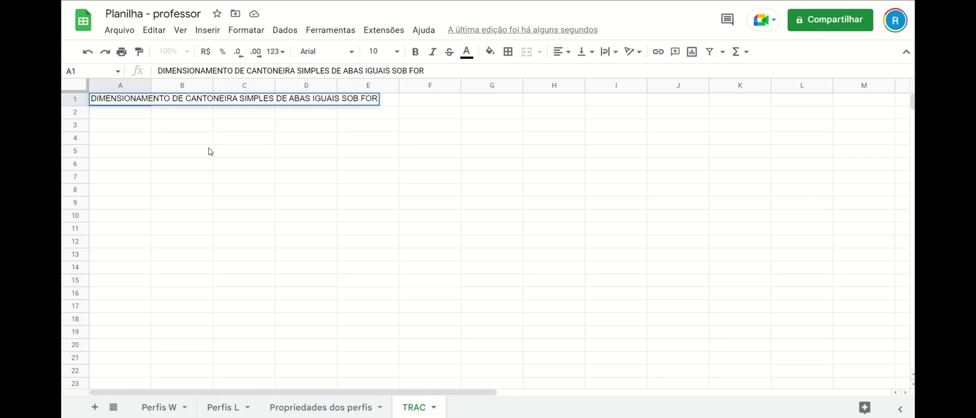
text(ÇA AXIAL DE)
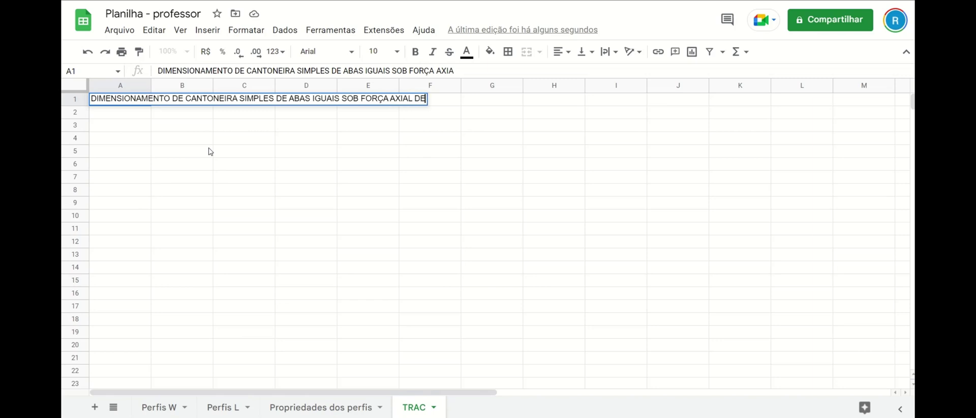
text( TRAÇÃO)
key(Return)
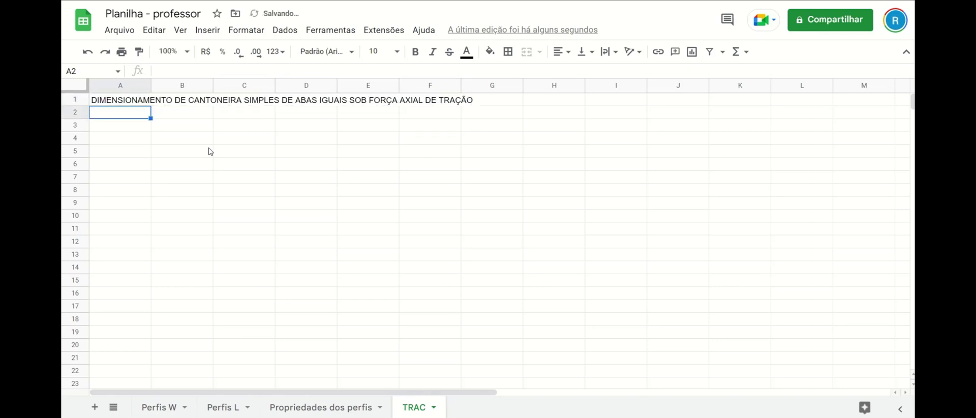
Format the title in cell A1 as bold with font size 18
click(111, 101)
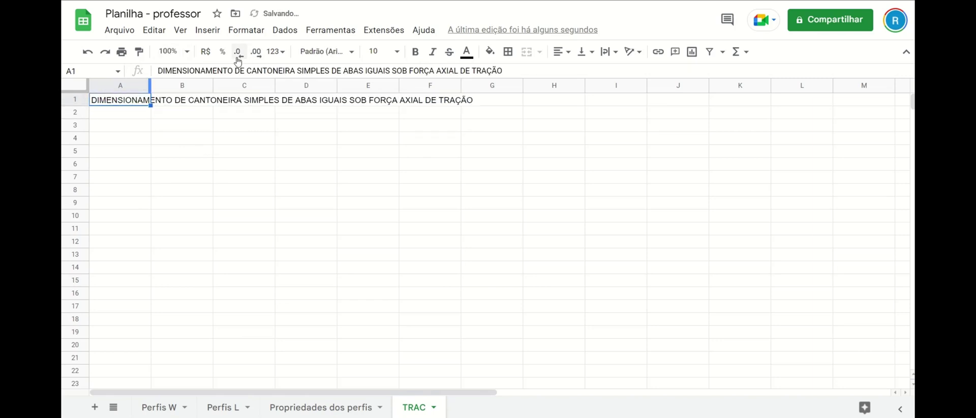
click(415, 51)
click(389, 51)
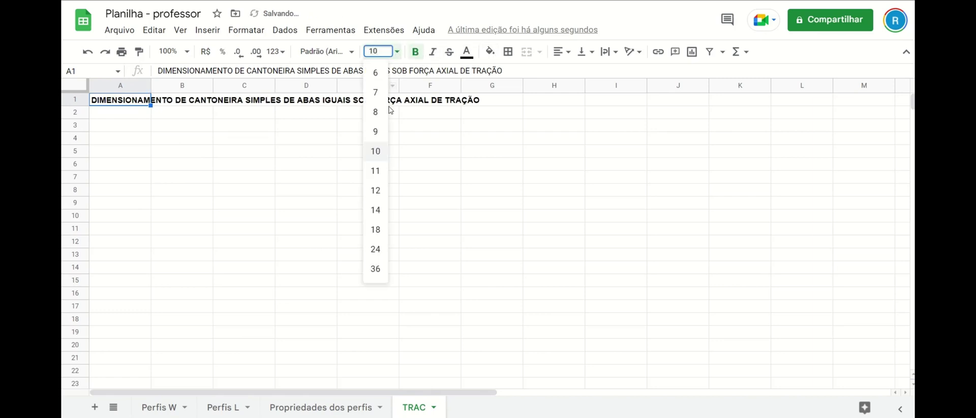
click(375, 230)
click(135, 155)
click(132, 125)
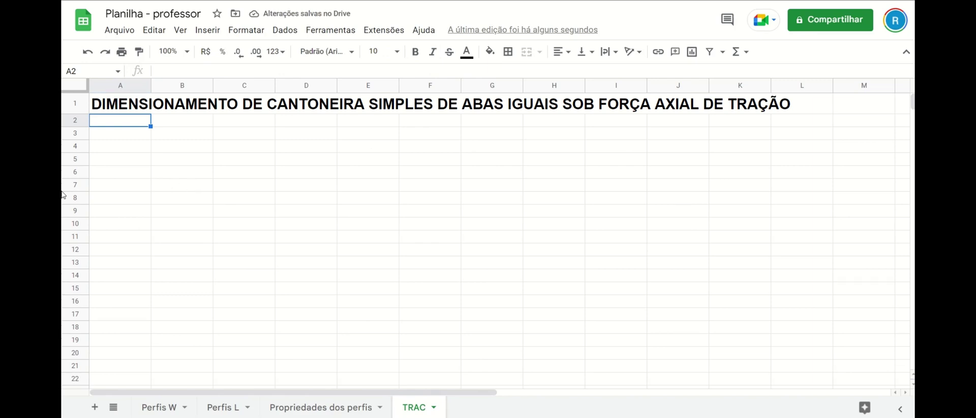
Enter the section heading "Seção transversal" in cell A5 of the TRAC sheet
click(127, 164)
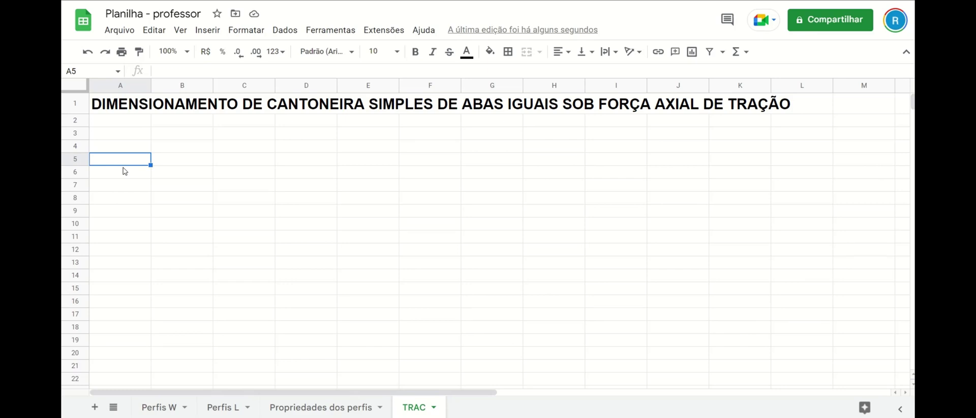
text(sE)
key(BackSpace)
key(BackSpace)
text(S)
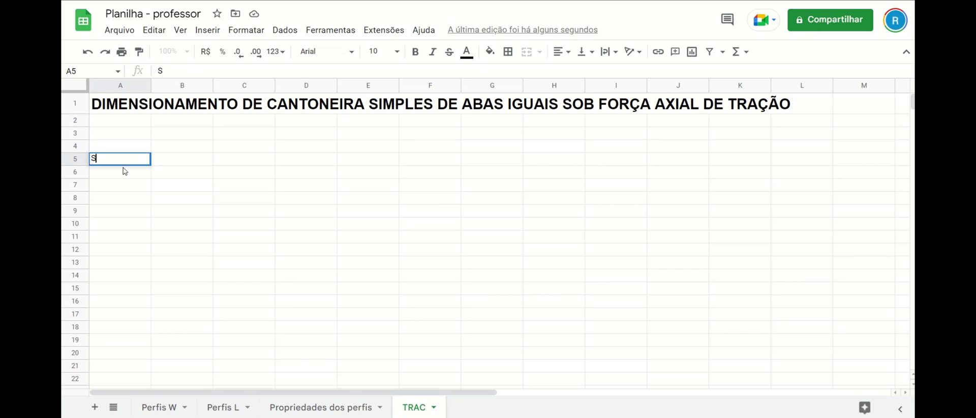
text(eção trans)
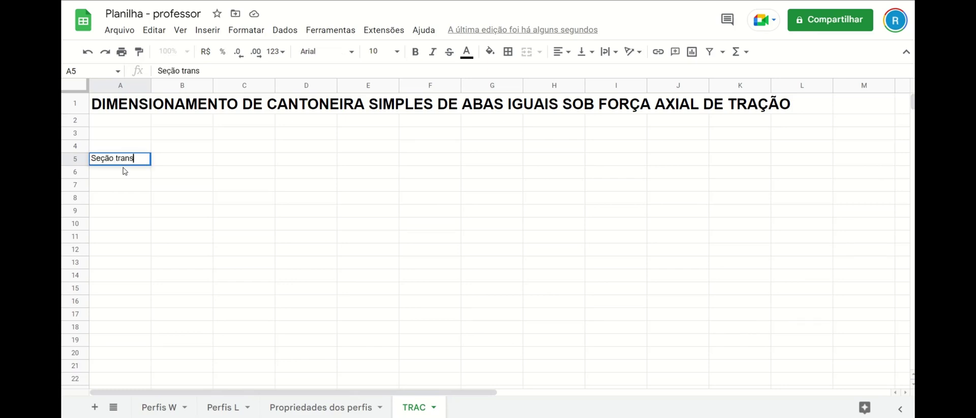
text(versal)
key(Return)
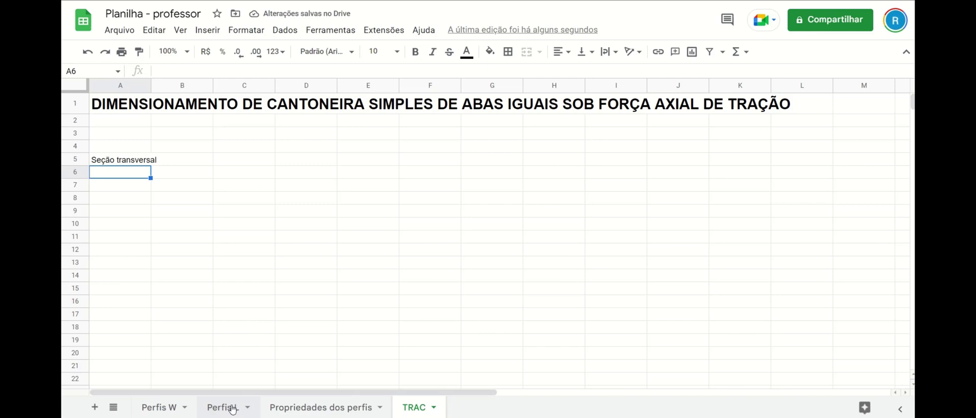
Review the angle profile table on the Perfis L sheet, from the headers to the last designation
click(233, 408)
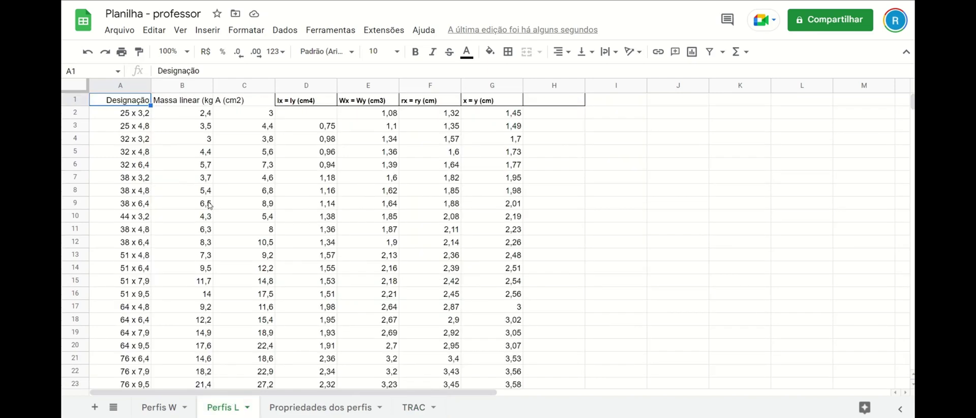
mouse_move(120, 100)
mouse_down()
mouse_move(501, 379)
mouse_move(500, 369)
mouse_up()
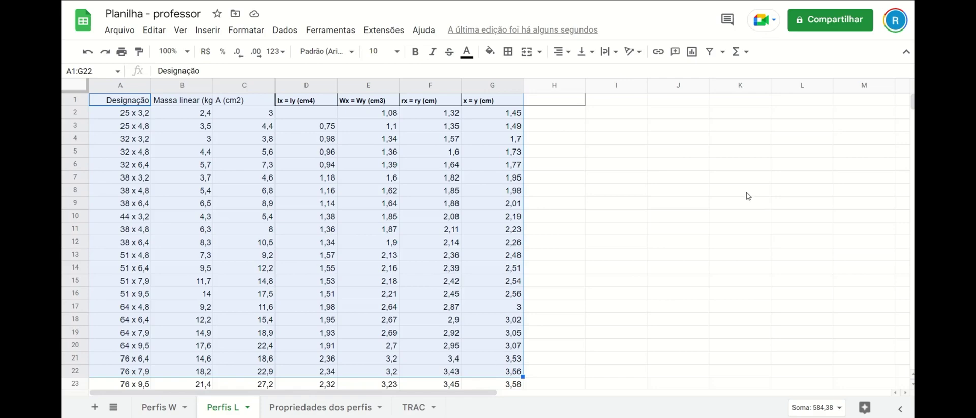
scroll(625, 201, down, 7)
scroll(625, 201, down, 3)
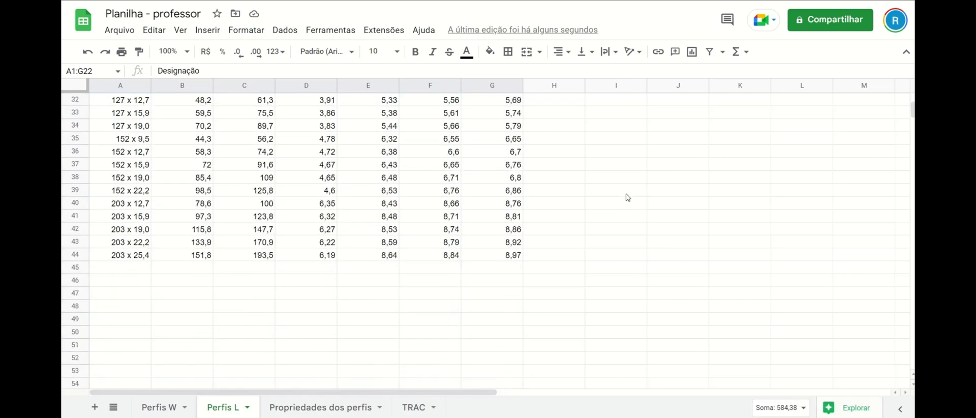
scroll(625, 201, up, 10)
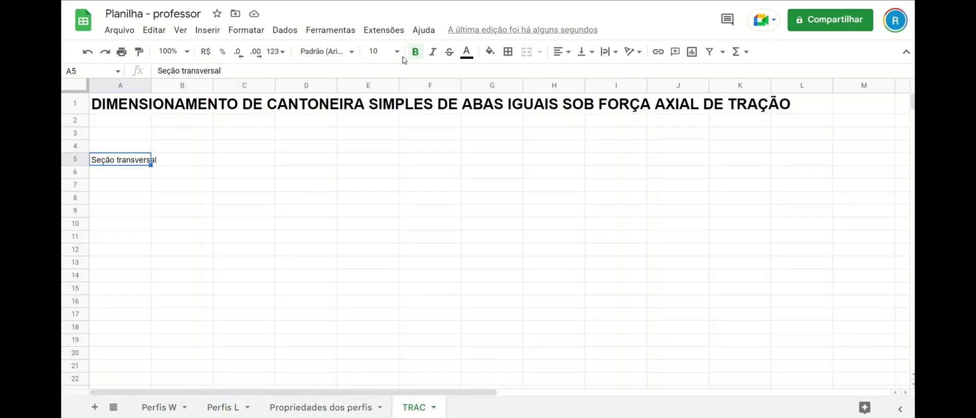
Make the heading in A5 of TRAC bold and enter the labels "Perfil" in A6 and "Ag" in A7
key(ctrl+b)
key(Down)
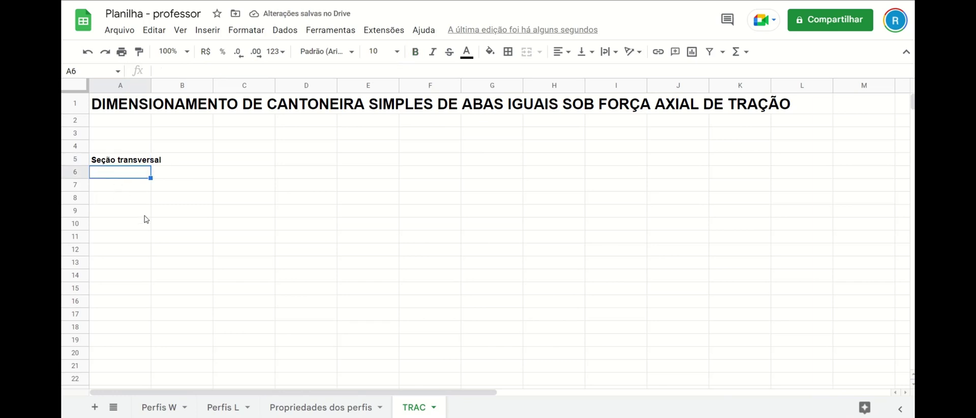
text(Perfil)
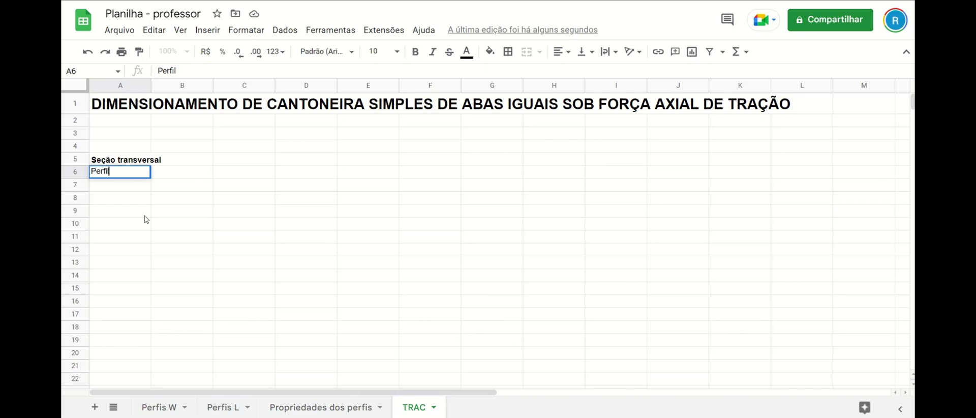
key(Return)
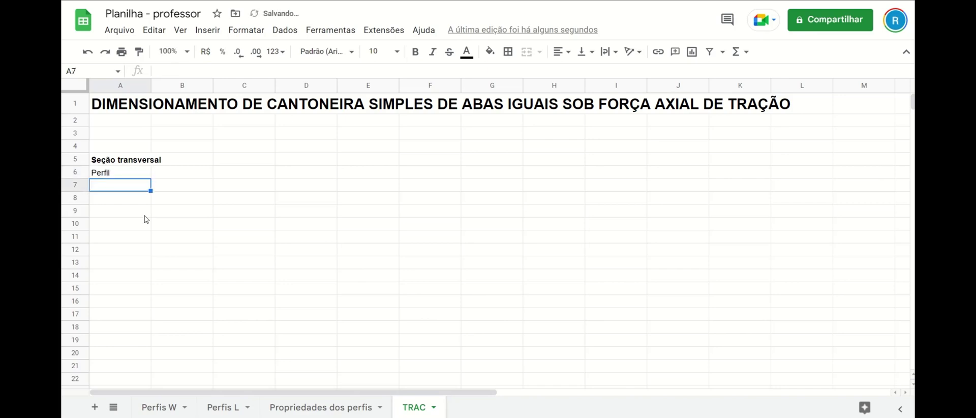
text(Ag)
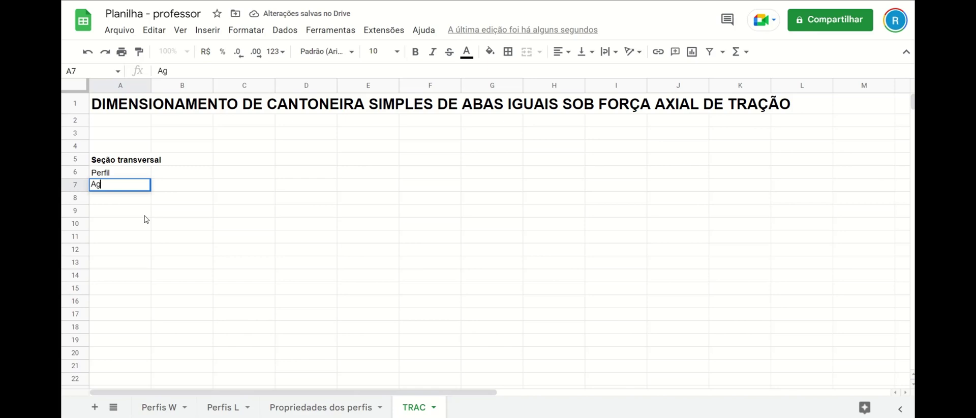
key(Return)
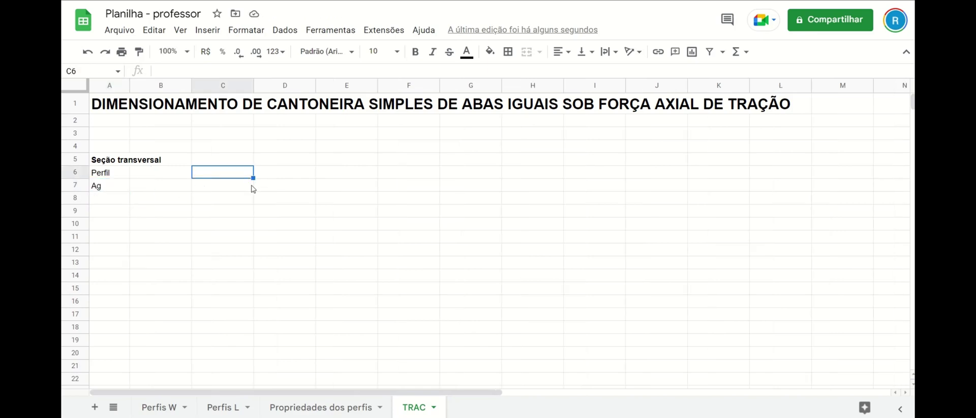
Enter an equals sign in B6 and narrow column B to fit it
double_click(174, 173)
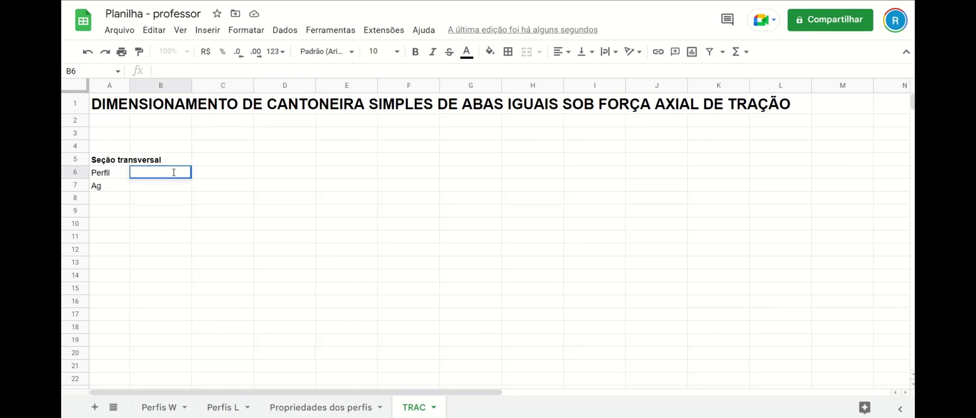
text(=)
key(Return)
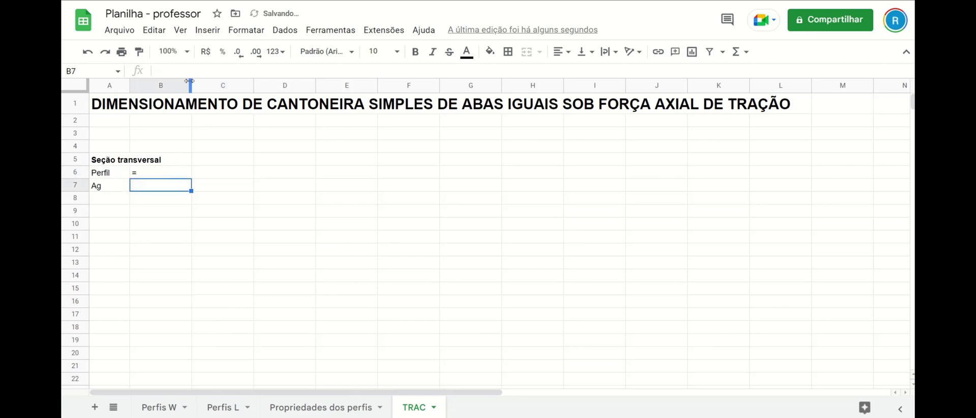
drag(189, 81, 145, 81)
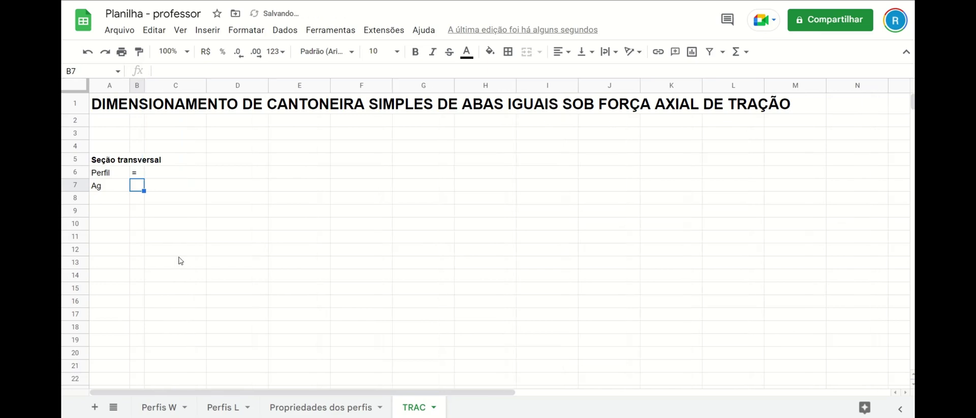
click(179, 258)
Fill the profile input cell C6 with cyan
click(164, 175)
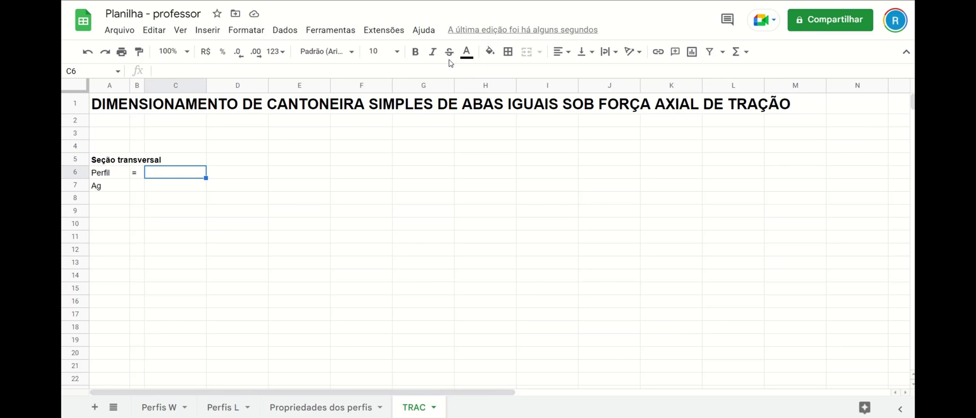
click(488, 52)
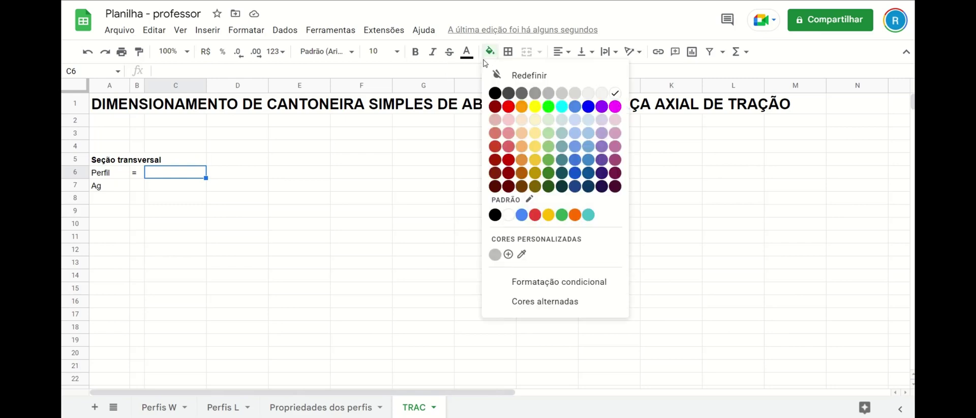
click(561, 107)
key(Down)
key(Down)
key(Right)
key(Right)
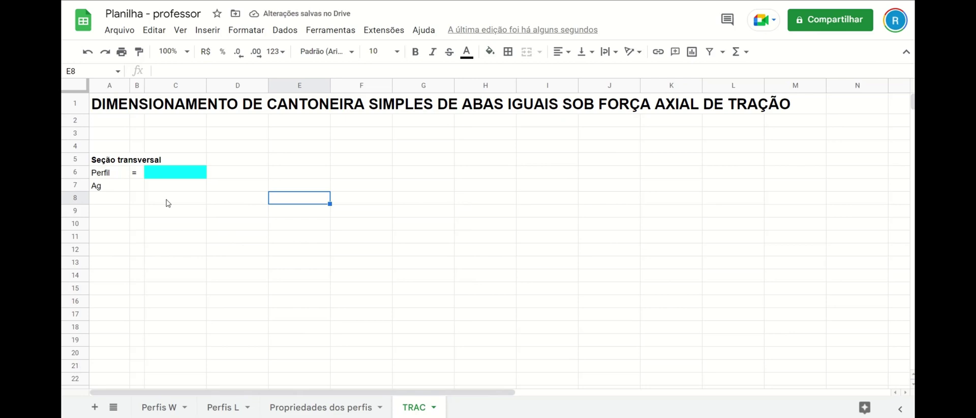
Insert a dropdown in cell C6 of TRAC and set its criterion to "Menu suspenso (de um intervalo)"
click(179, 172)
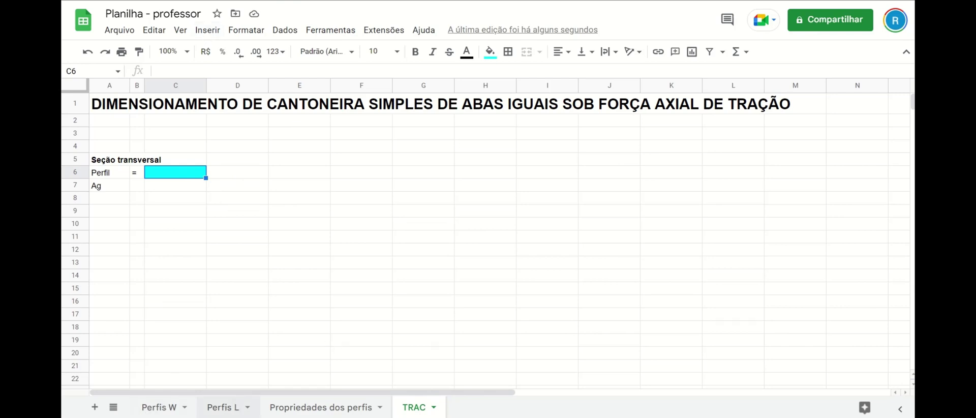
click(222, 407)
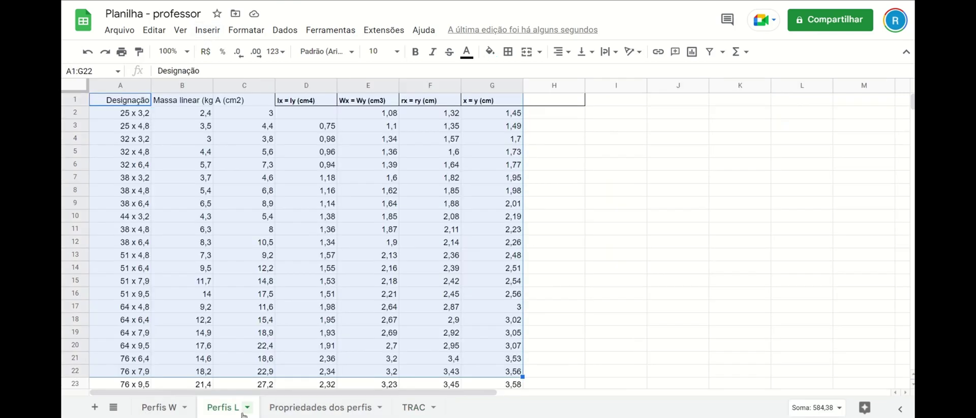
click(416, 406)
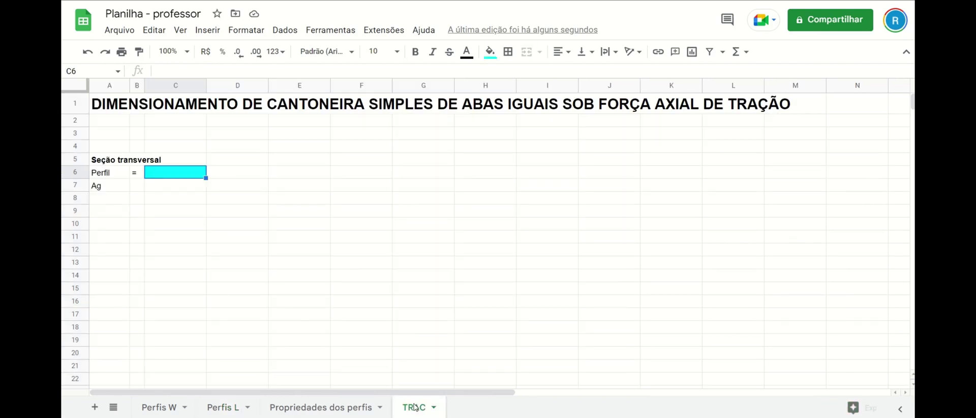
click(207, 30)
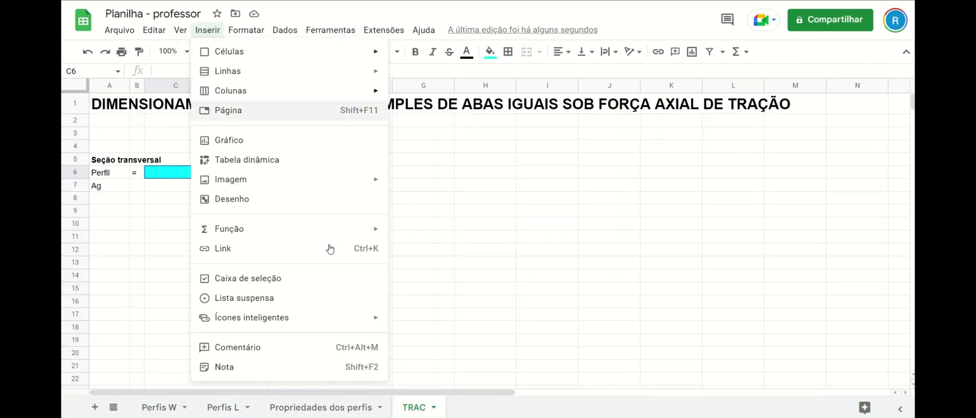
click(257, 299)
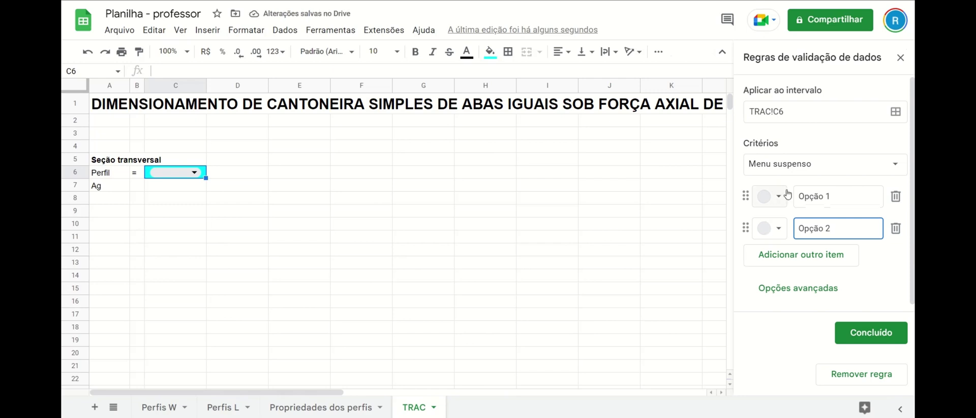
click(781, 165)
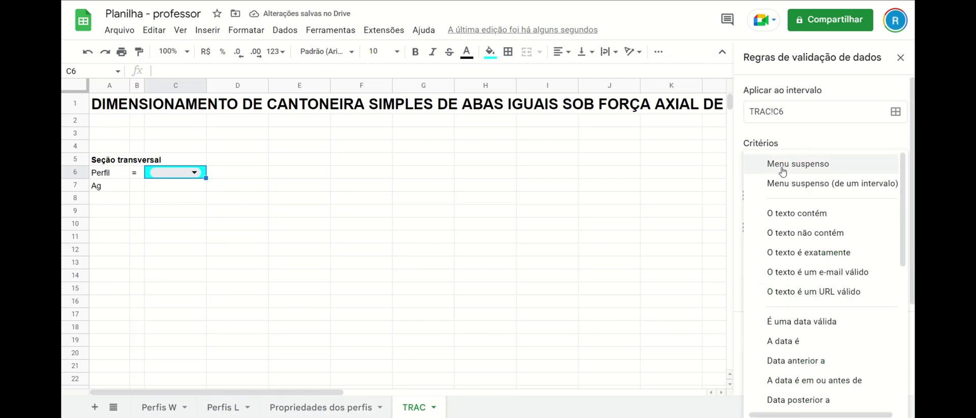
click(875, 189)
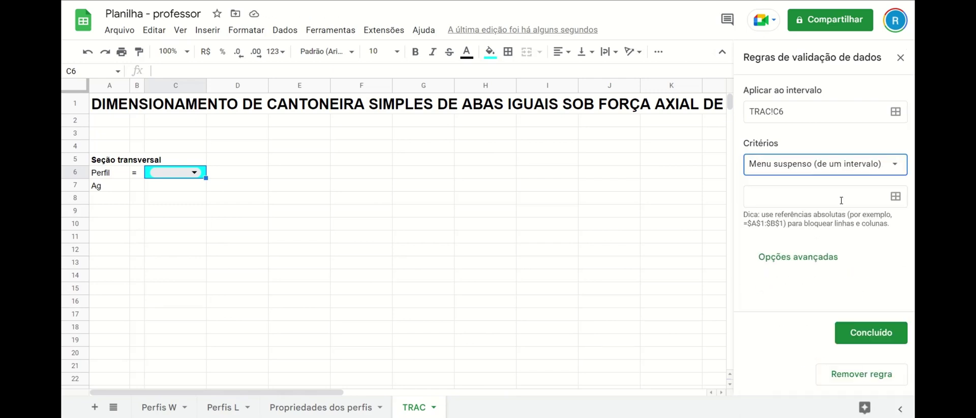
Use the profile designations in 'Perfis L'!A2:A44 as the dropdown's source range and save the rule, returning to TRAC
click(895, 197)
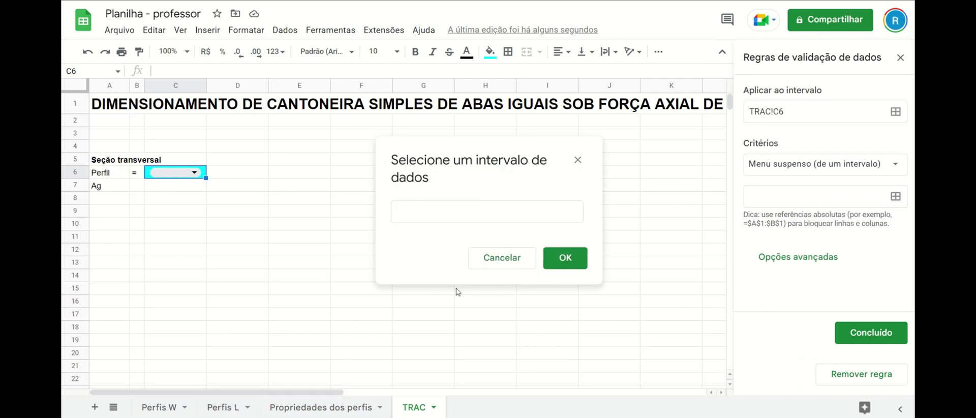
click(227, 407)
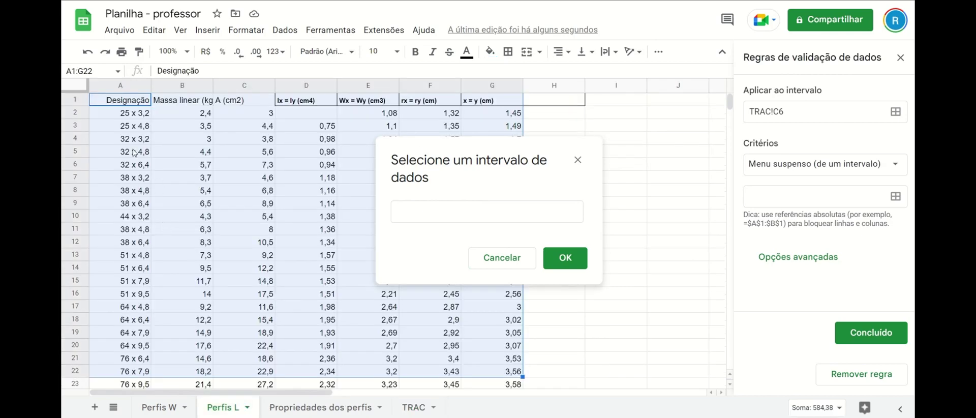
drag(129, 119, 131, 191)
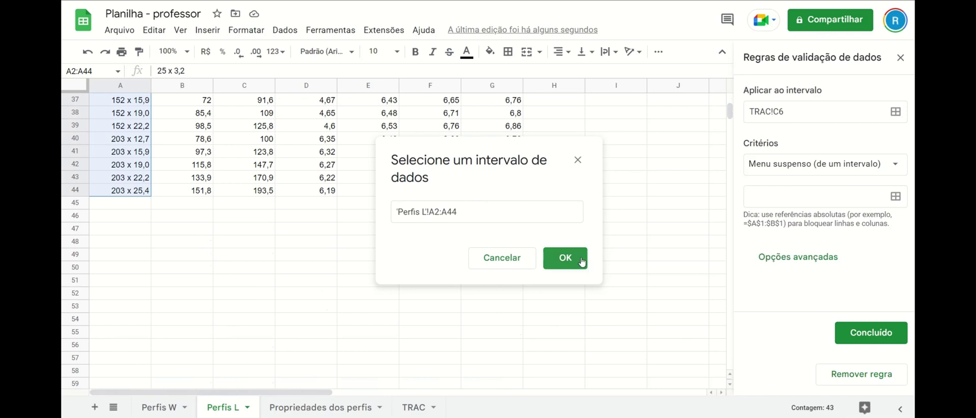
click(565, 258)
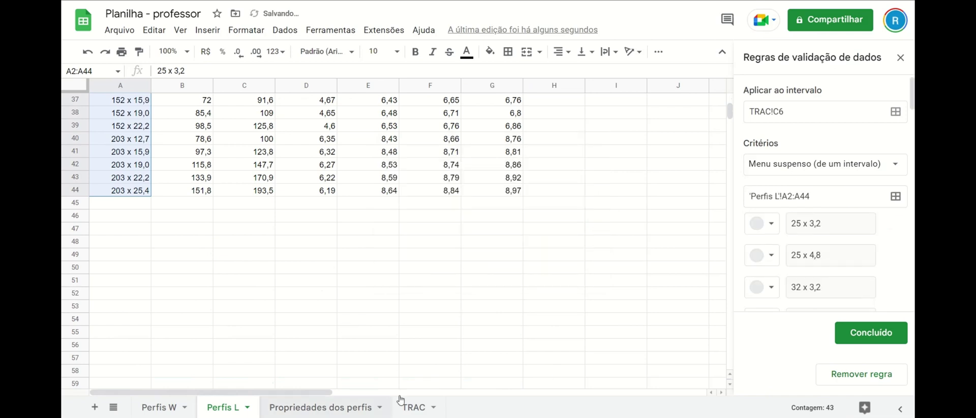
click(846, 334)
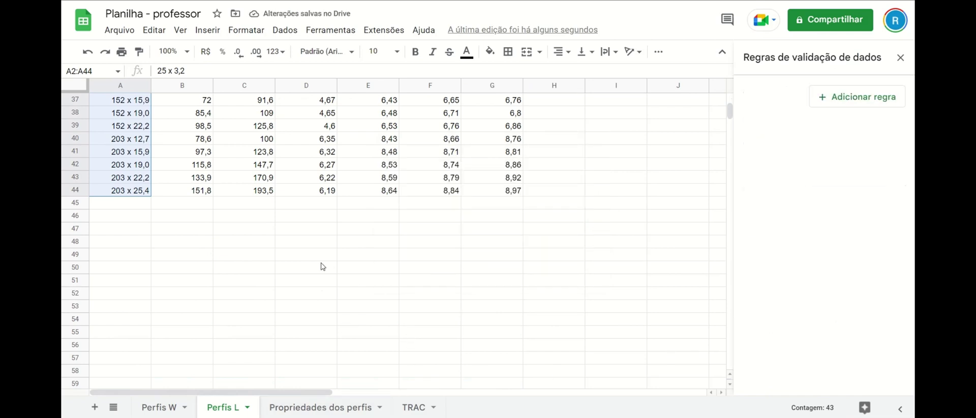
click(414, 407)
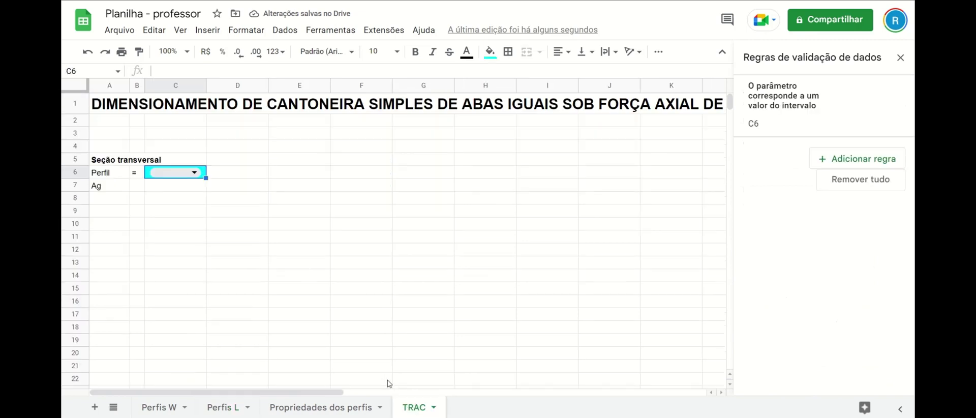
Choose the profile 32 x 3,2 from the dropdown in C6
click(194, 172)
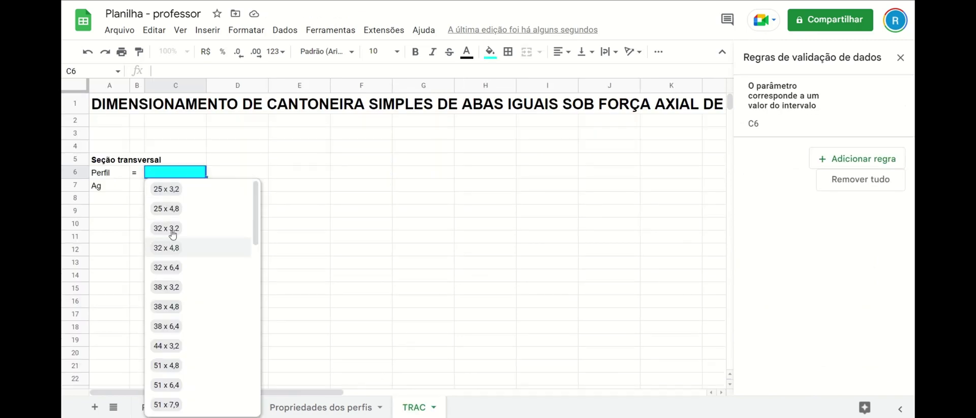
click(203, 206)
click(194, 172)
click(234, 231)
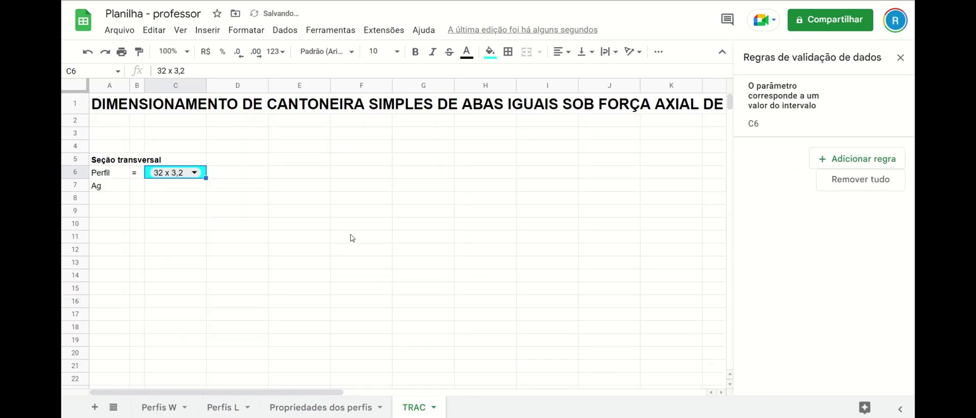
click(358, 236)
click(138, 186)
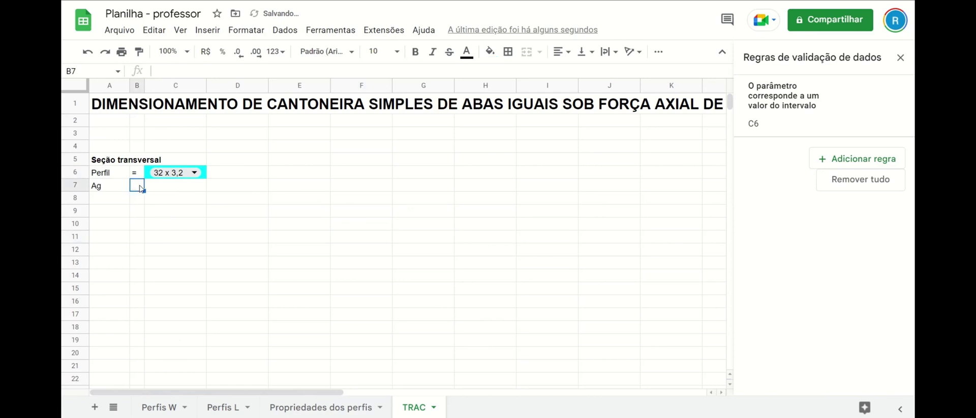
Put an equals sign beside the Ag label in B7 and choose profile 25 x 4,8 in C6's dropdown
double_click(139, 186)
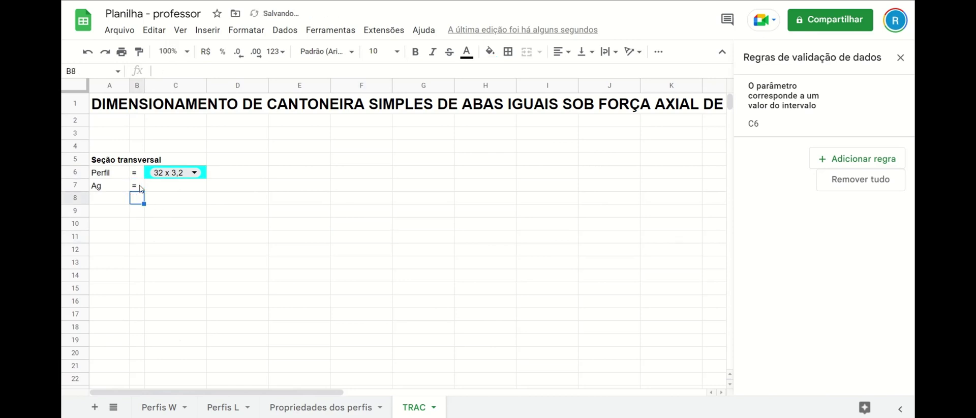
click(198, 187)
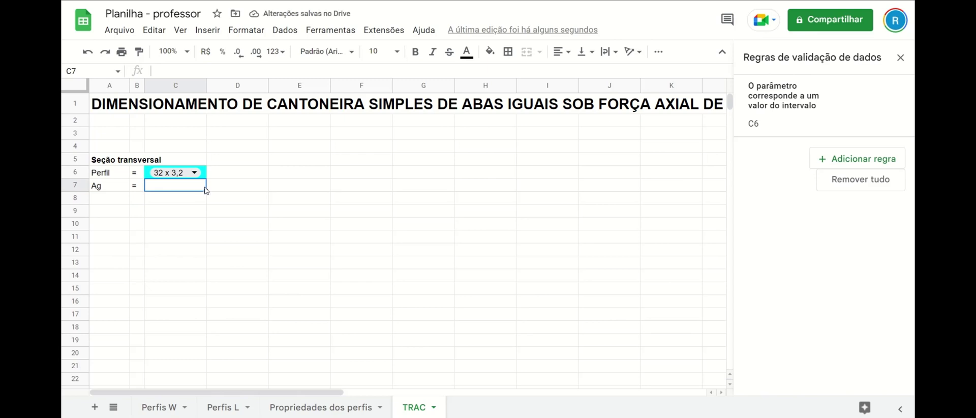
click(183, 173)
click(166, 229)
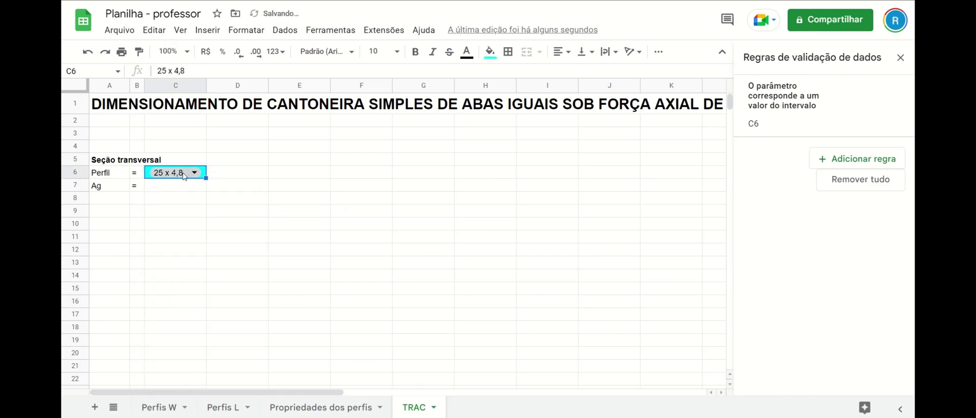
double_click(189, 174)
Start a PROCV formula in C7 with C6 as the search key and 'Perfis L'!A2:G44 as the lookup range
click(163, 189)
click(163, 191)
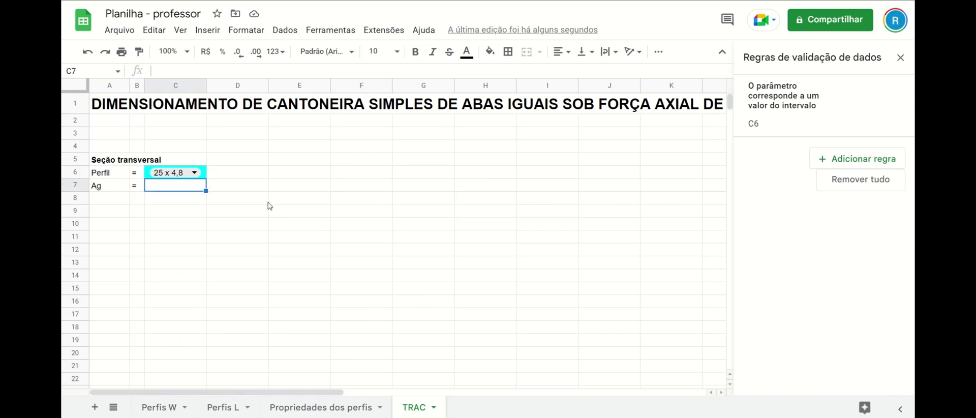
text(=p)
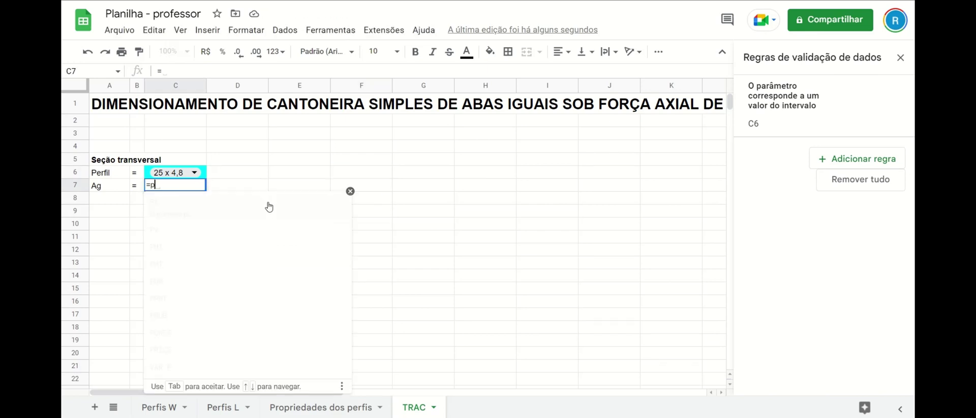
text(rocv)
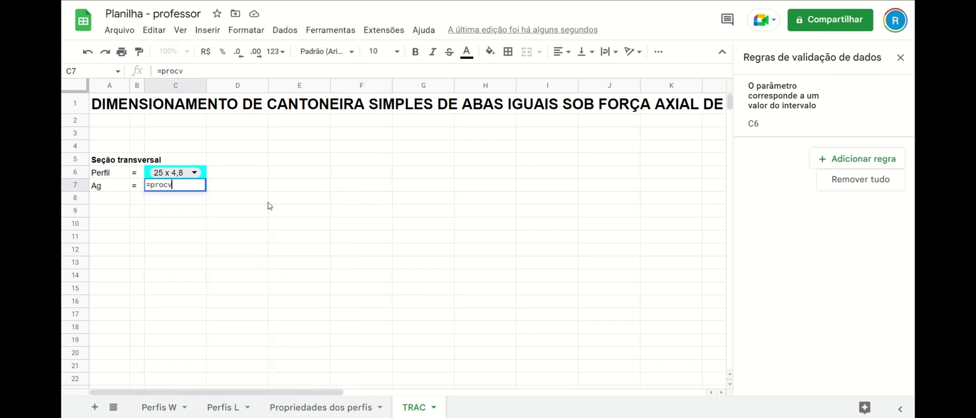
text(()
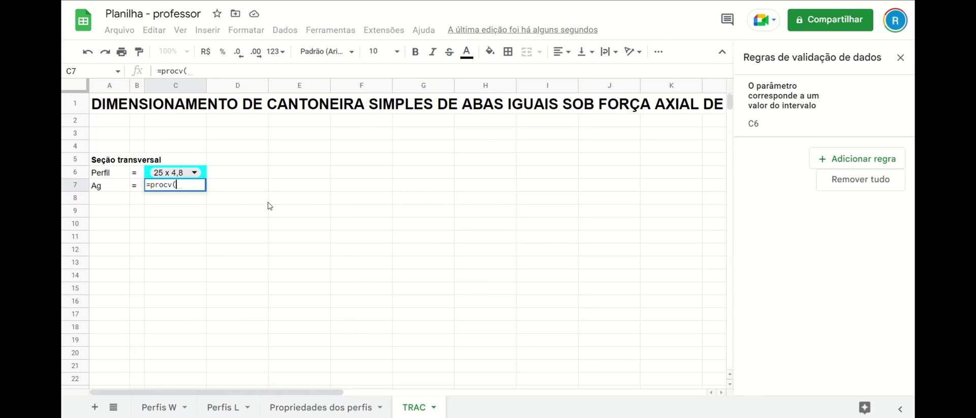
click(202, 176)
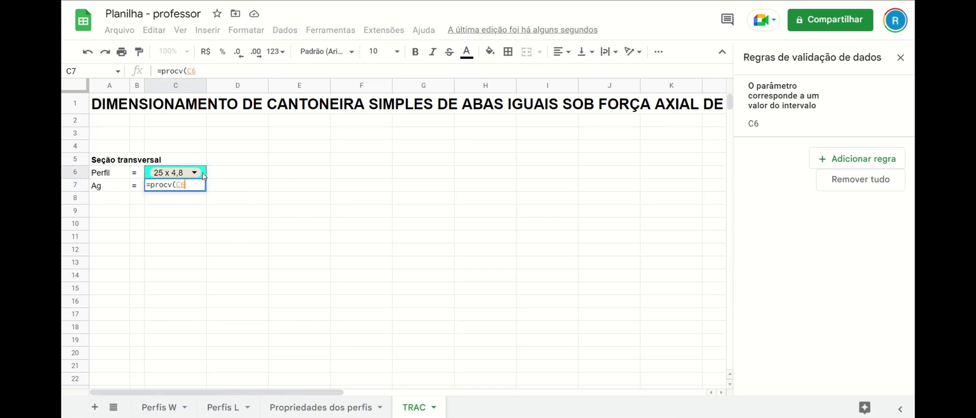
text(;)
click(226, 409)
drag(135, 117, 519, 307)
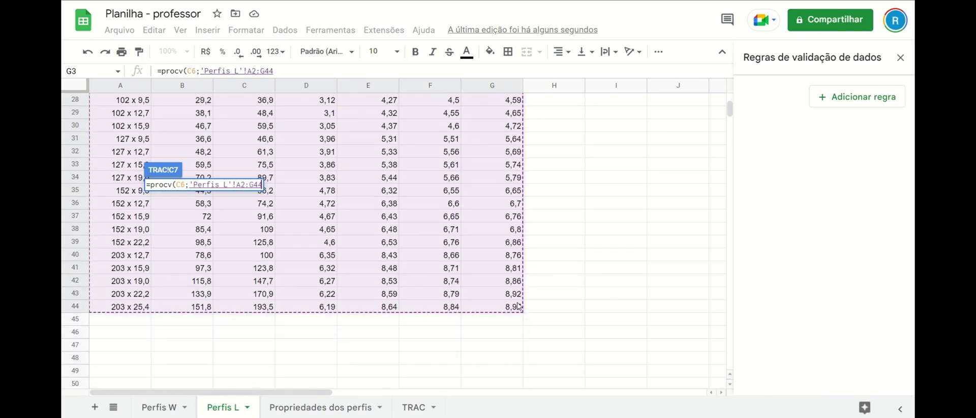
scroll(394, 290, up, 7)
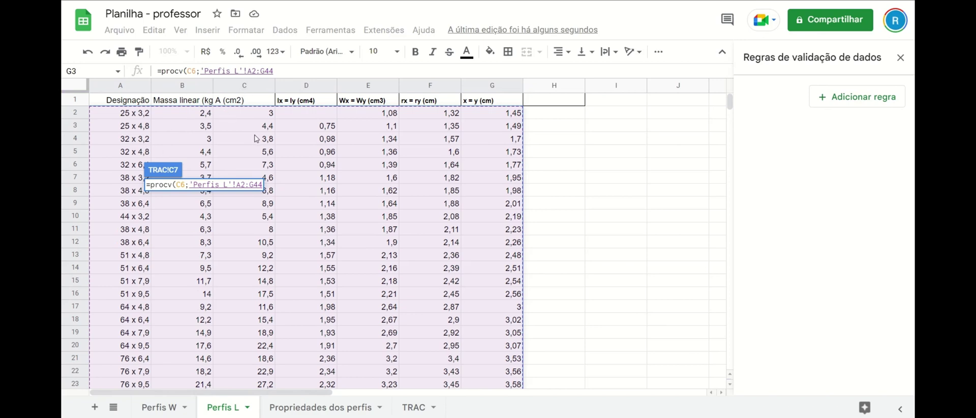
Complete the PROCV formula with column index 3 and falso() for an exact match, and commit it
click(292, 68)
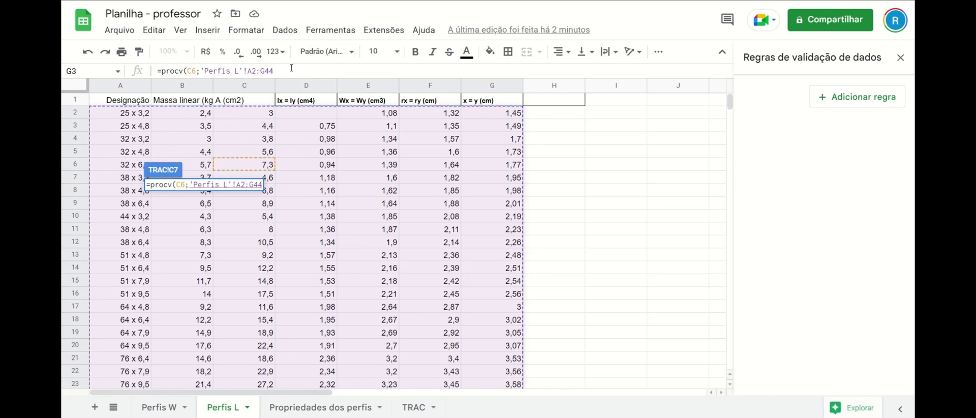
text(;3)
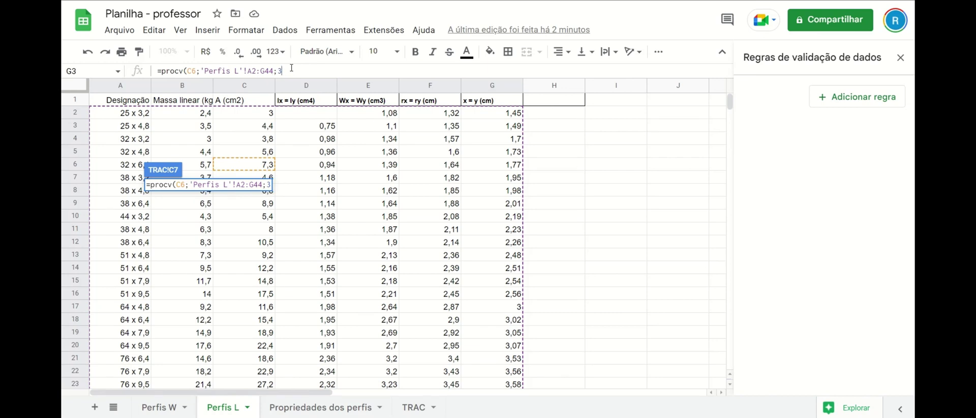
text(;fal)
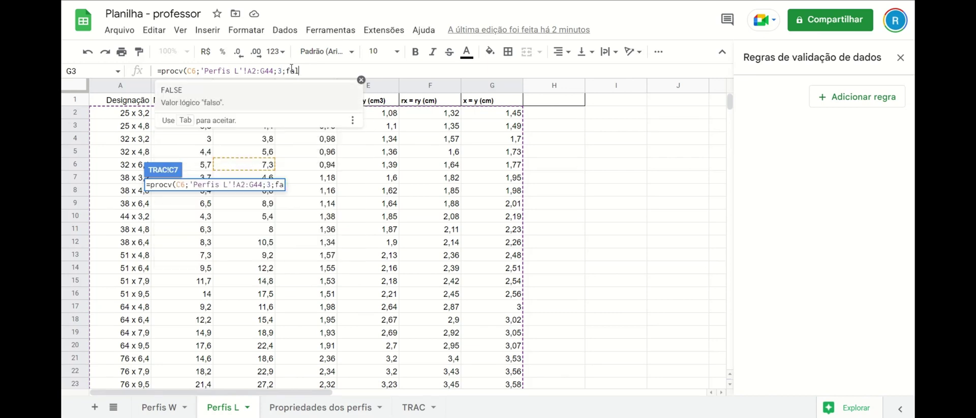
text(so())
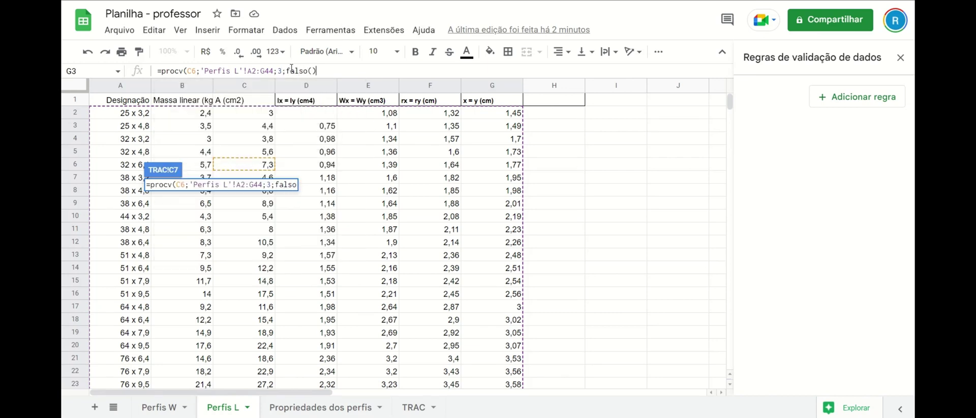
text())
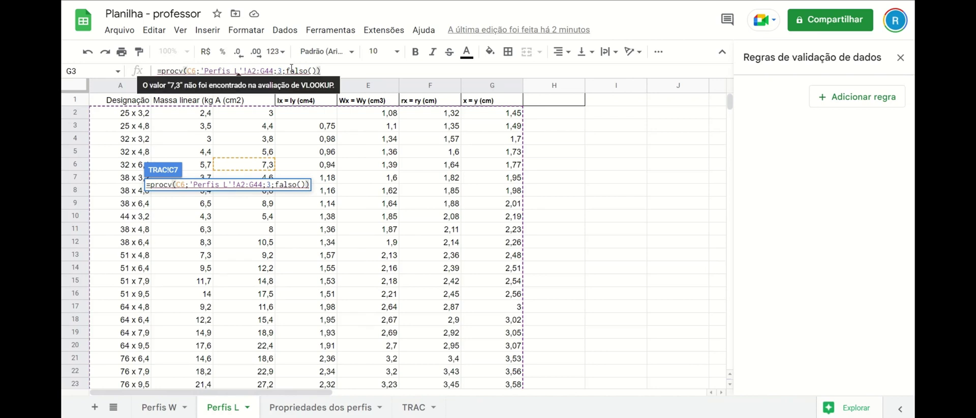
key(Return)
Check the Ag result against the area listed for profile 25 x 4,8 on the Perfis L sheet, returning to TRAC
click(204, 261)
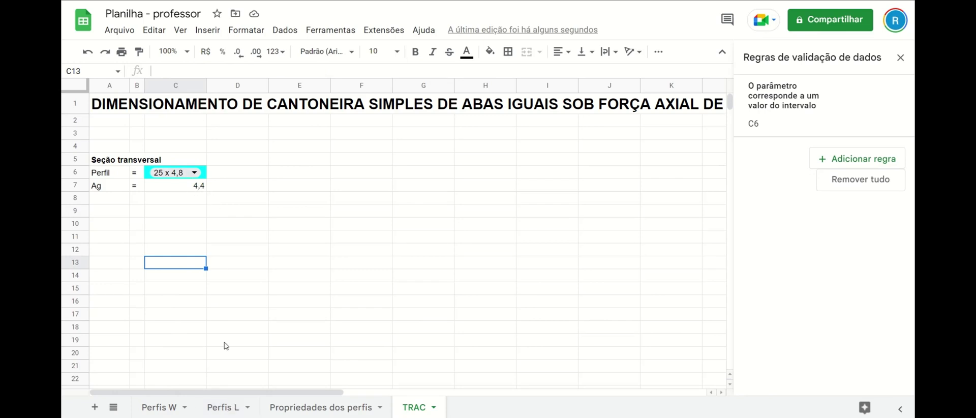
click(228, 404)
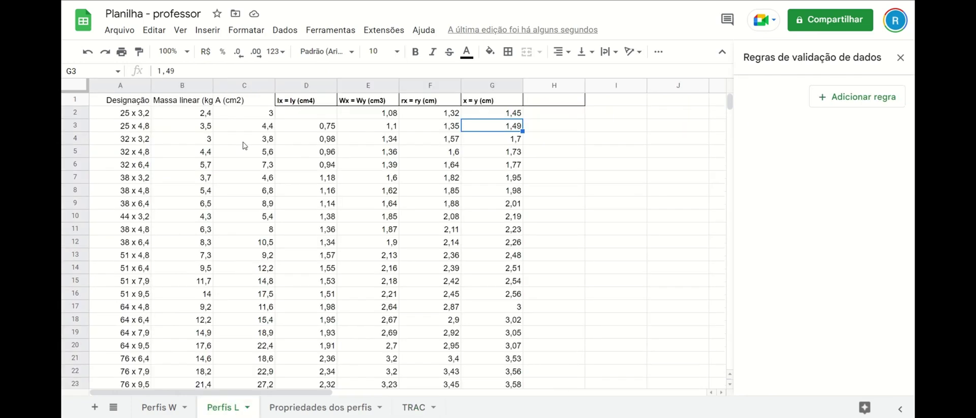
click(74, 126)
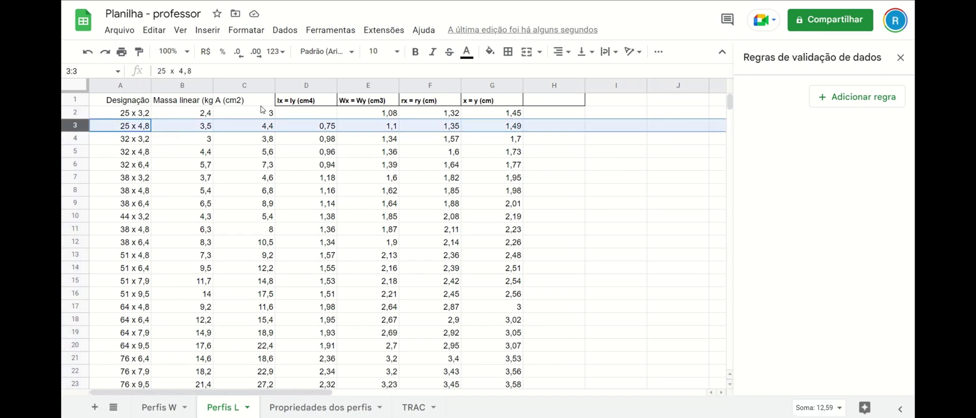
click(252, 129)
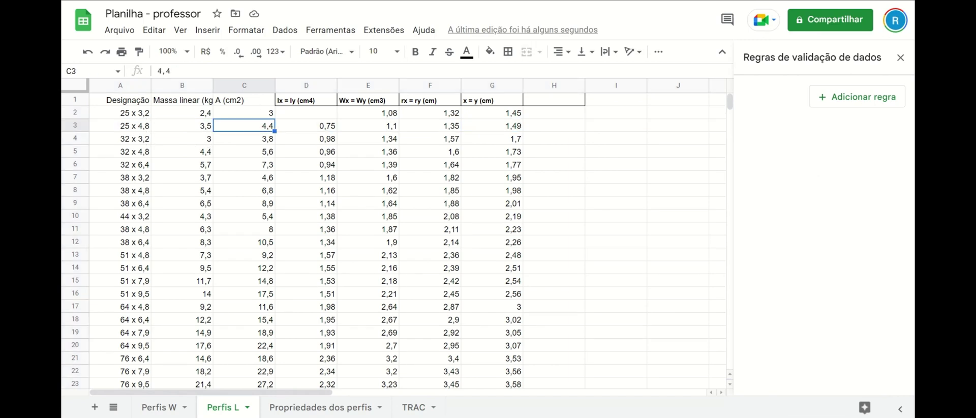
click(417, 407)
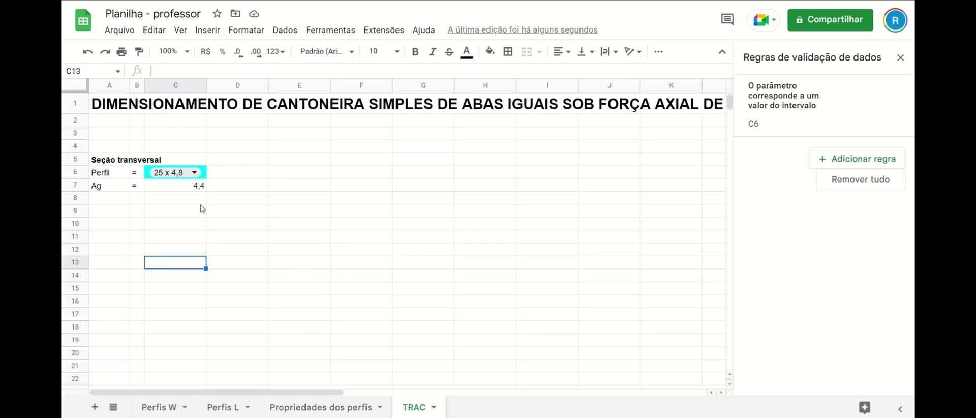
Enter the unit cm2 in D7 beside the Ag value
click(232, 188)
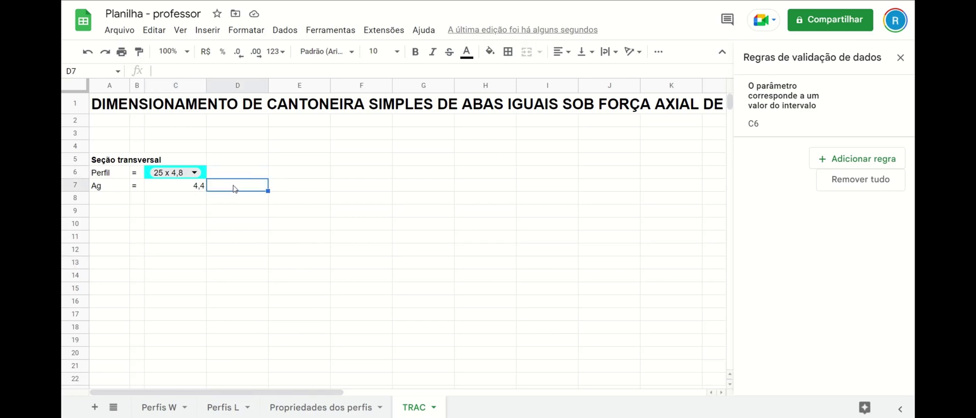
text(cm2)
key(Return)
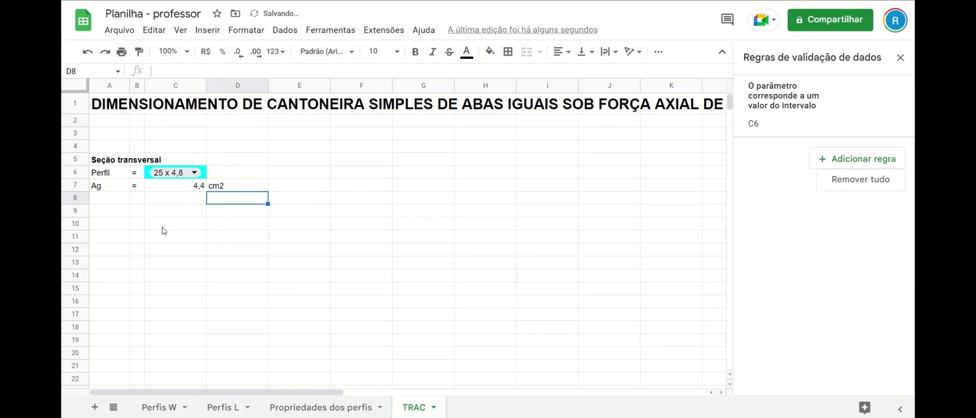
Switch to tabela_perfis_2014-2.pdf in the PDF reader and examine the x and y centroid distances in the equal-leg angle drawing
click(120, 199)
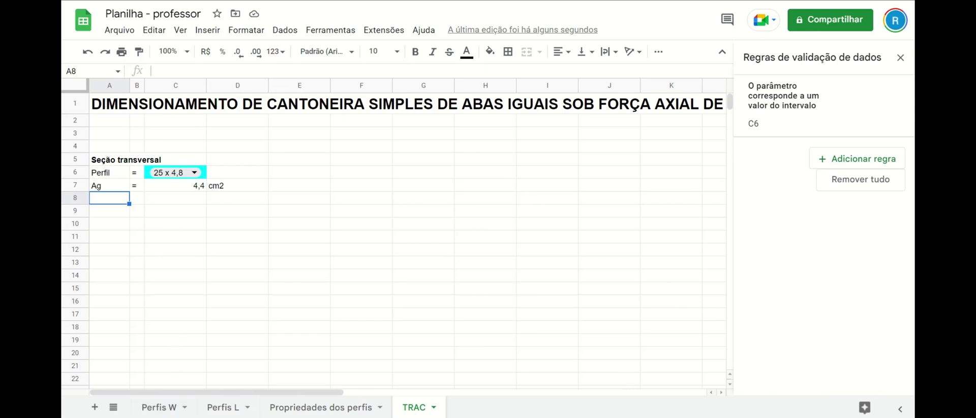
key(alt+Tab)
scroll(698, 224, down, 3)
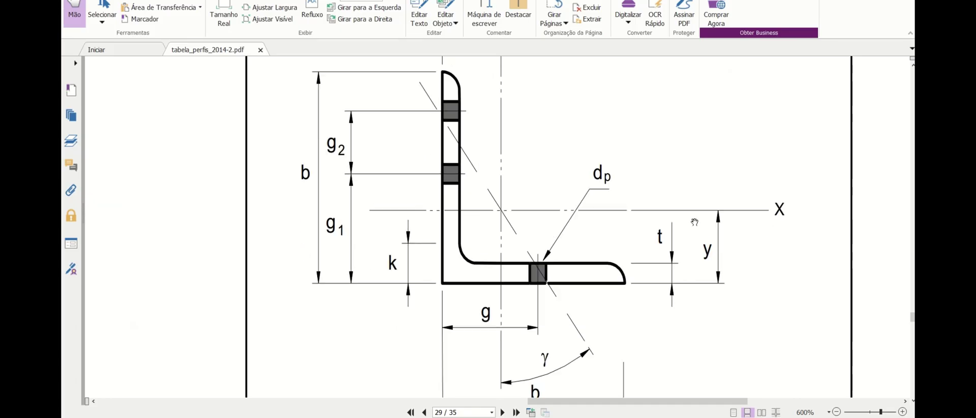
scroll(697, 213, down, 4)
scroll(695, 216, up, 1)
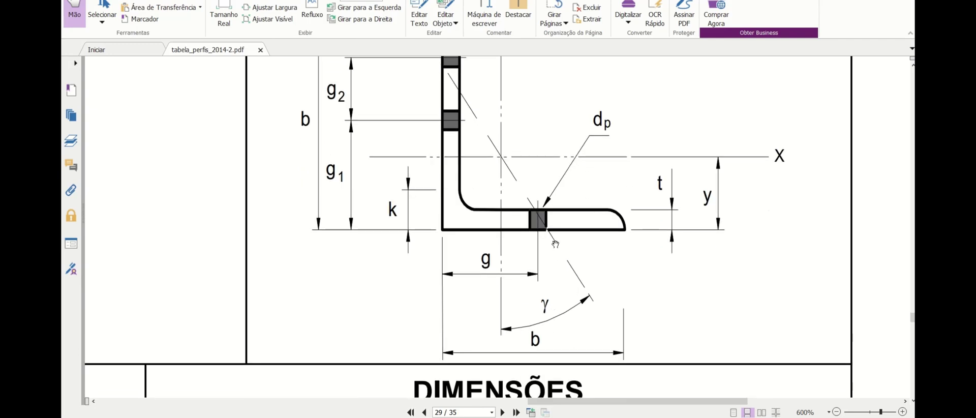
scroll(555, 244, up, 3)
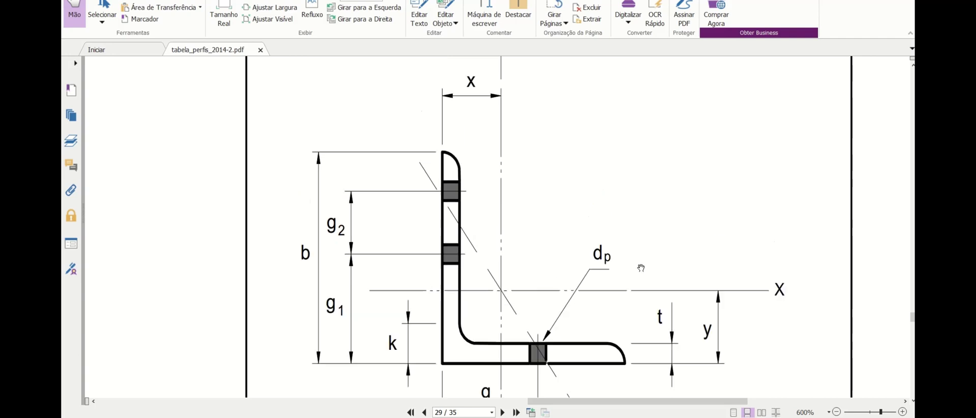
scroll(641, 267, up, 2)
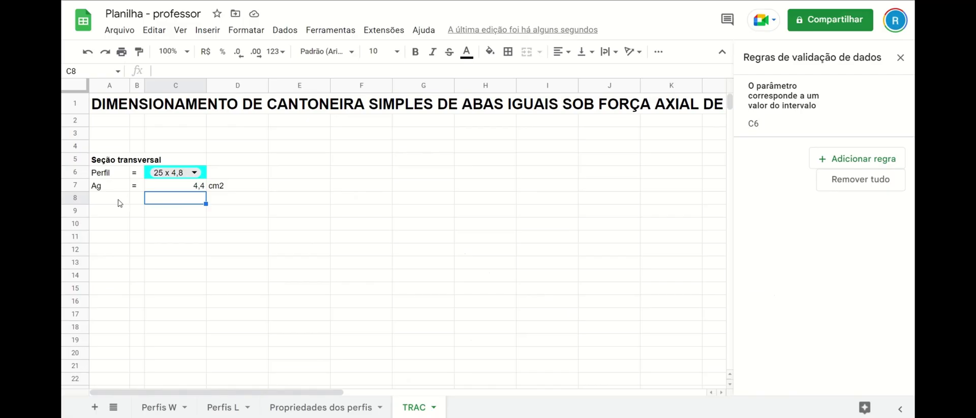
Back in the Google Sheets TRAC sheet, label A8 "x = y" and fill the equals sign from B7 down to B8
click(120, 202)
text(x = y)
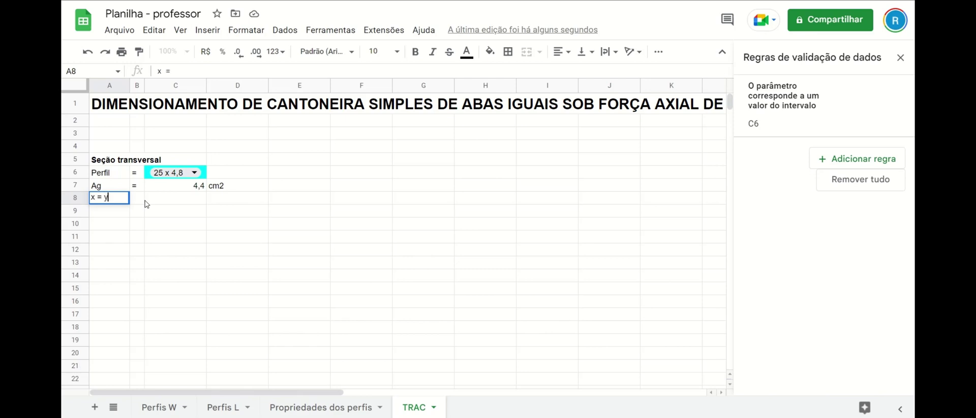
click(142, 189)
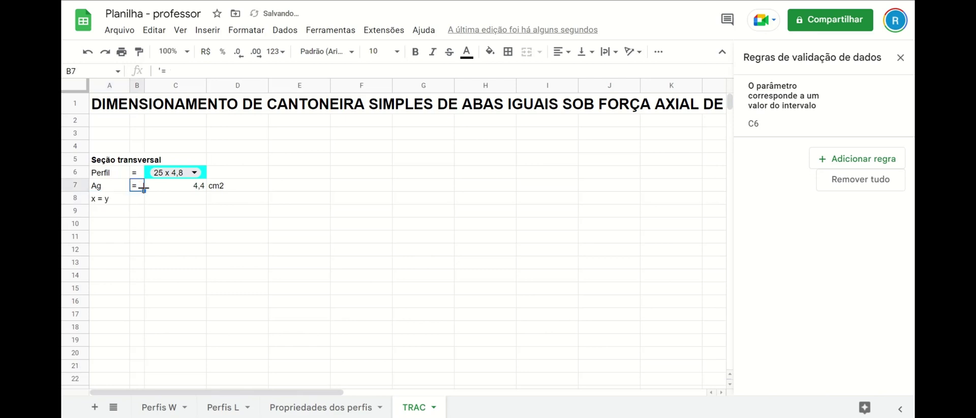
drag(144, 186, 190, 200)
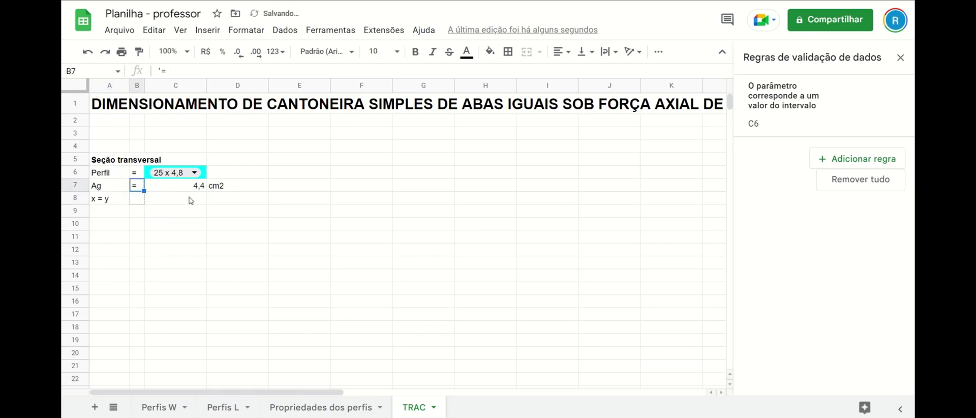
Enter the unit cm in D8 for the x = y row
click(228, 203)
text(cm2)
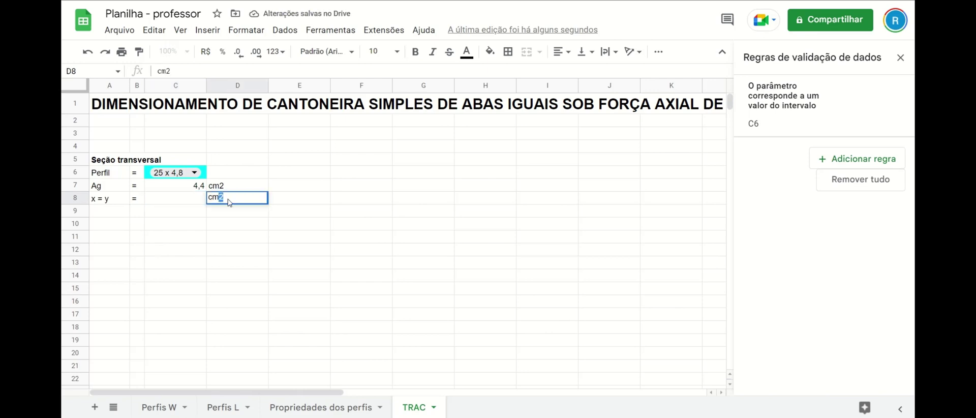
key(Return)
click(236, 198)
double_click(236, 198)
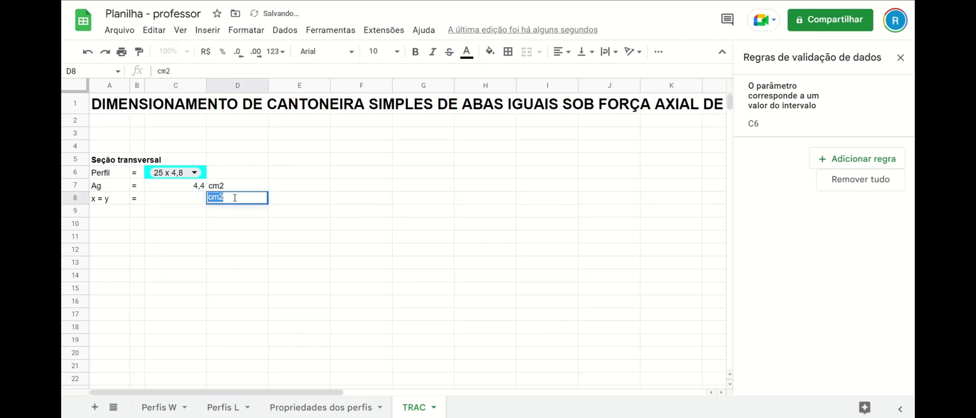
click(242, 198)
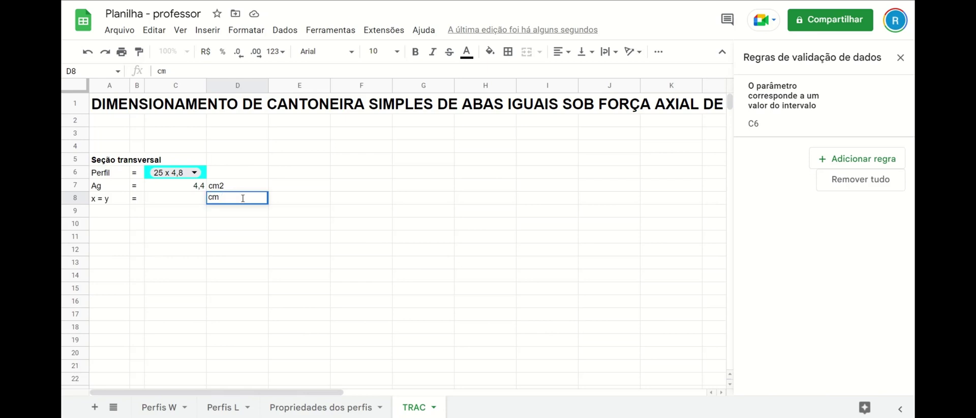
key(Return)
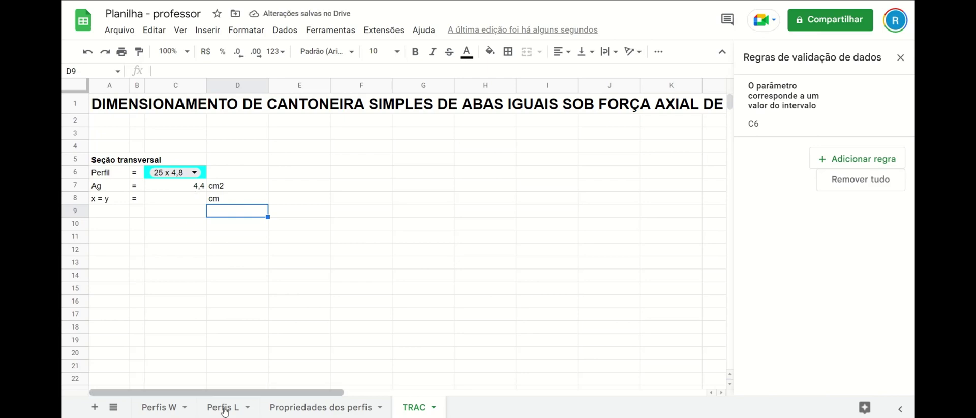
click(116, 187)
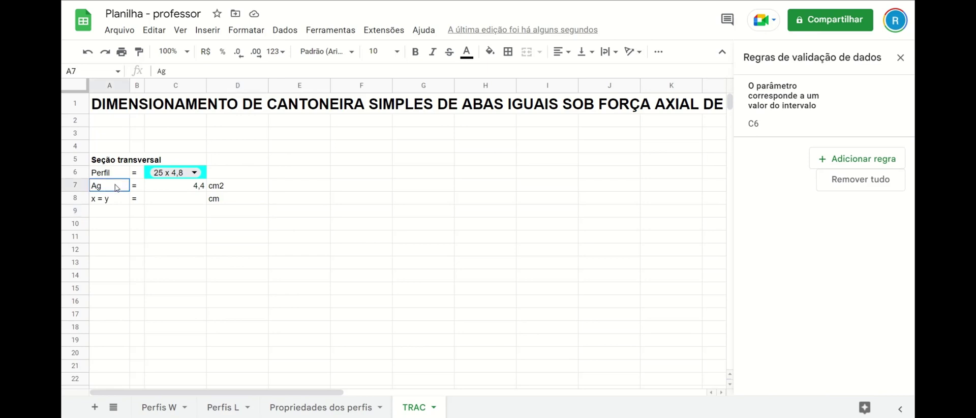
Start a procv formula in C8 that looks up the profile in C6 within range A2:G44 of Perfis L
click(179, 189)
click(183, 203)
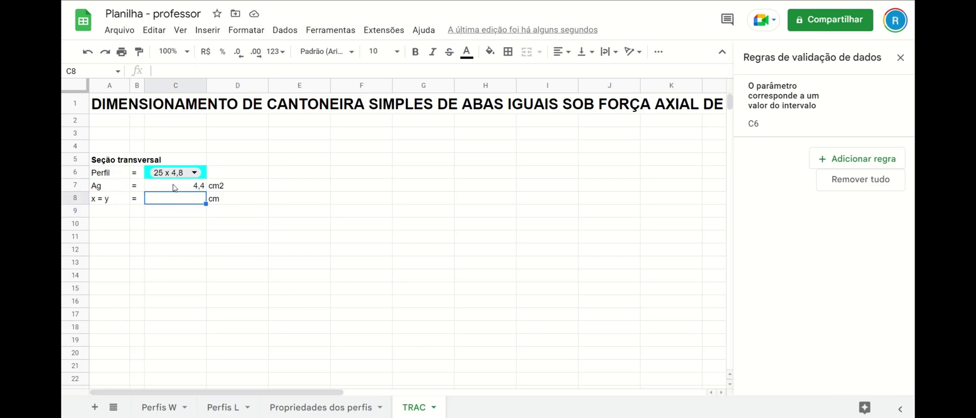
click(176, 188)
click(174, 201)
text(=procv()
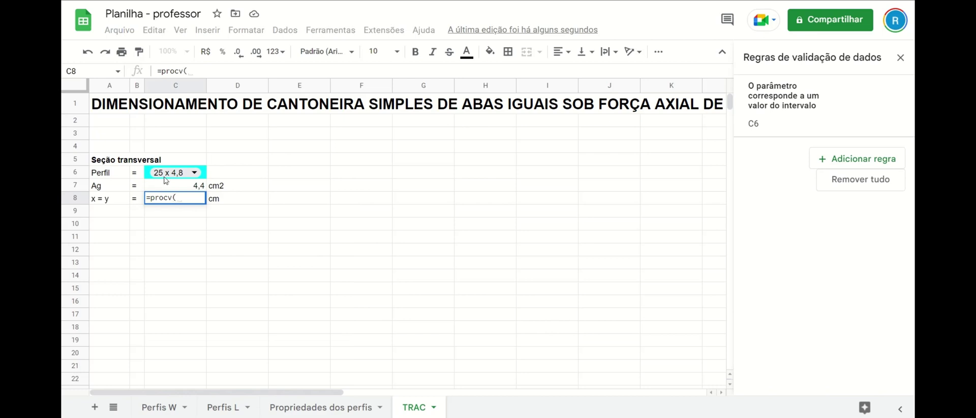
click(204, 176)
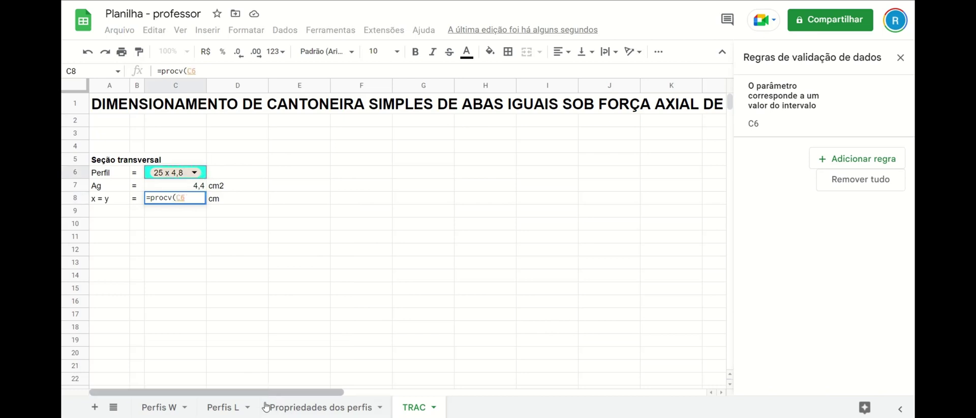
text(;)
click(222, 411)
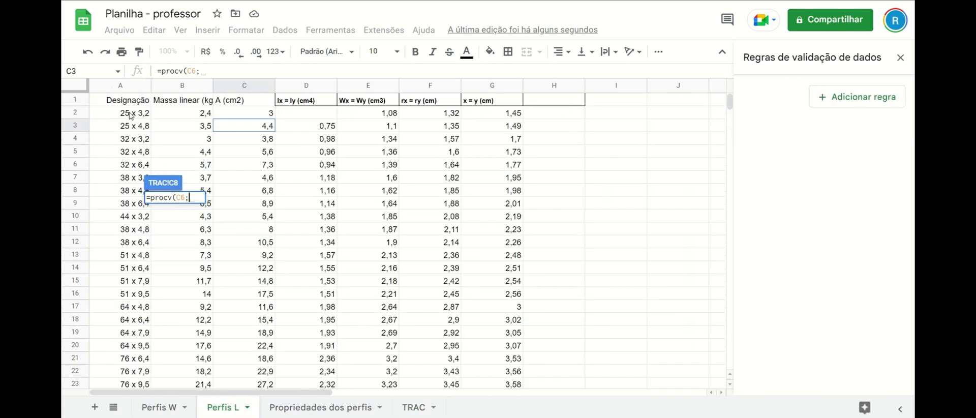
drag(130, 113, 503, 386)
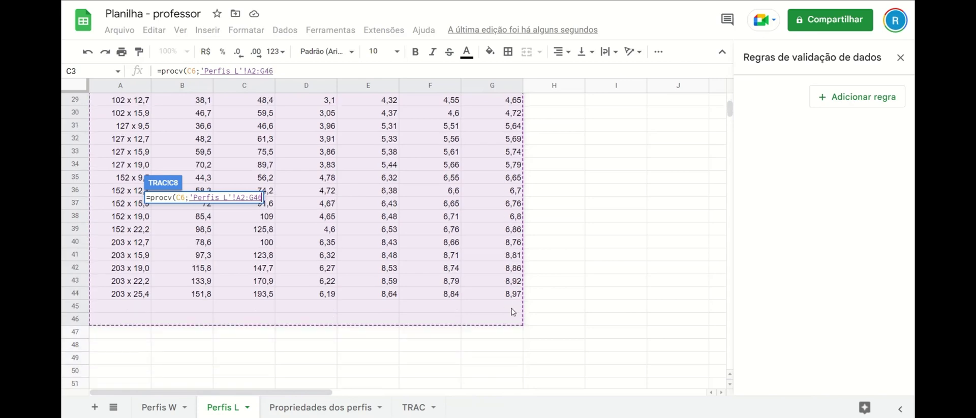
scroll(454, 333, up, 8)
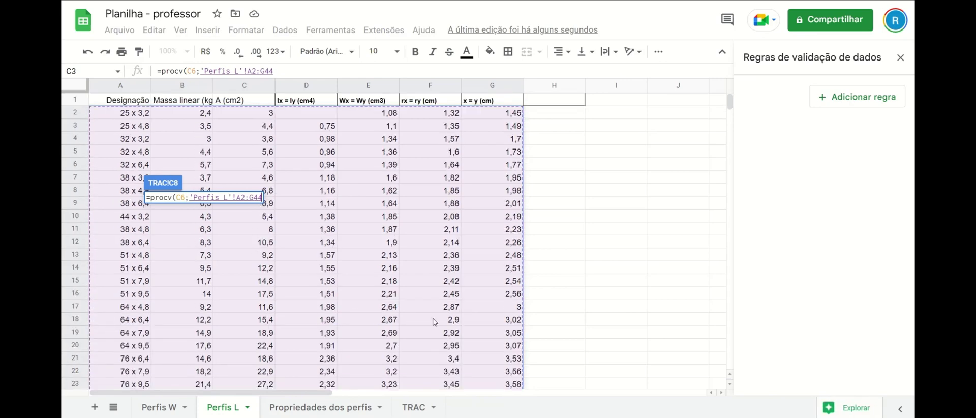
Complete the C8 lookup formula with column index 7 and falso() for an exact match
text(;)
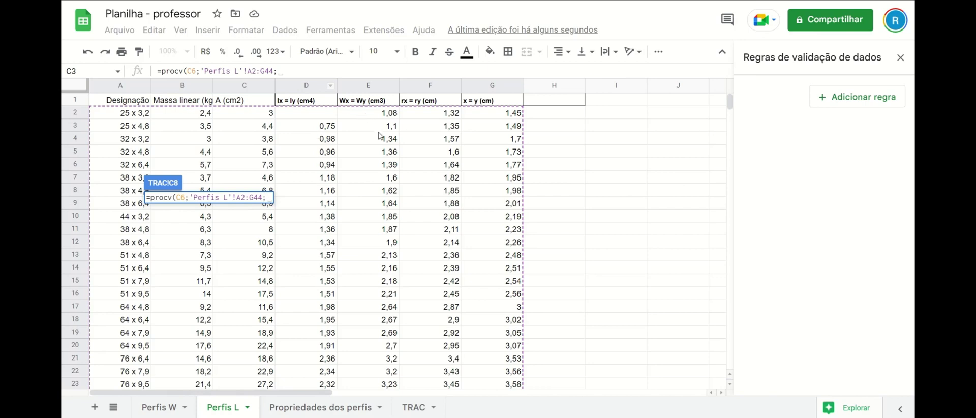
click(317, 71)
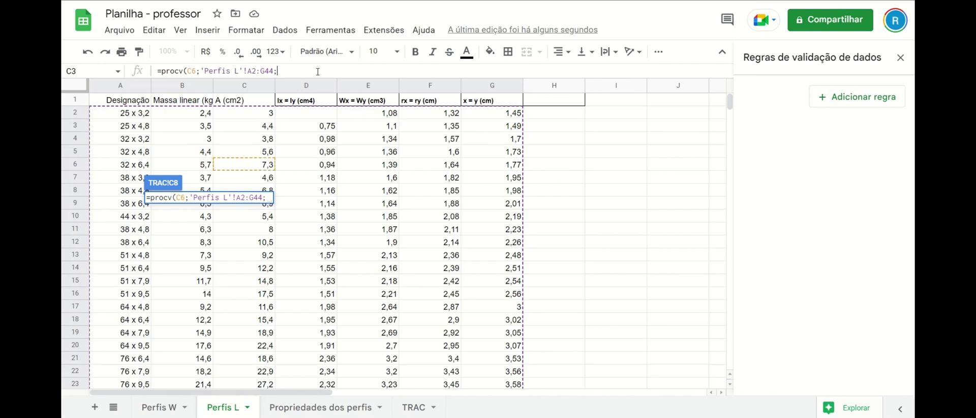
text(7;)
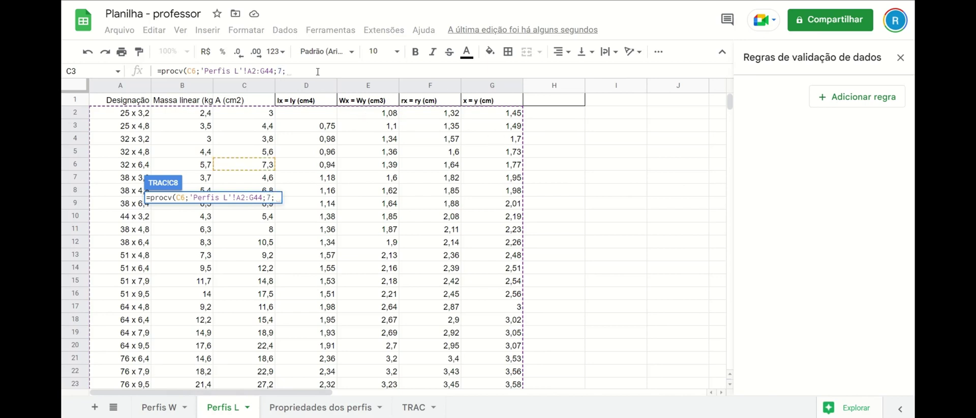
text(falso())
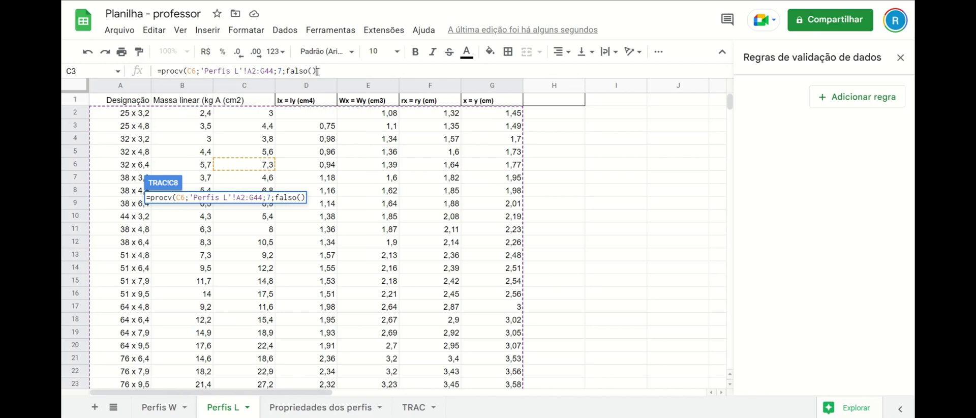
text())
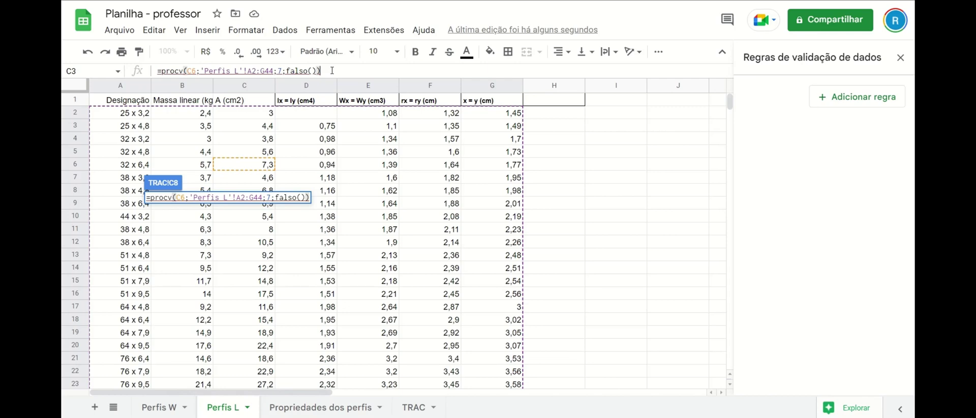
key(Return)
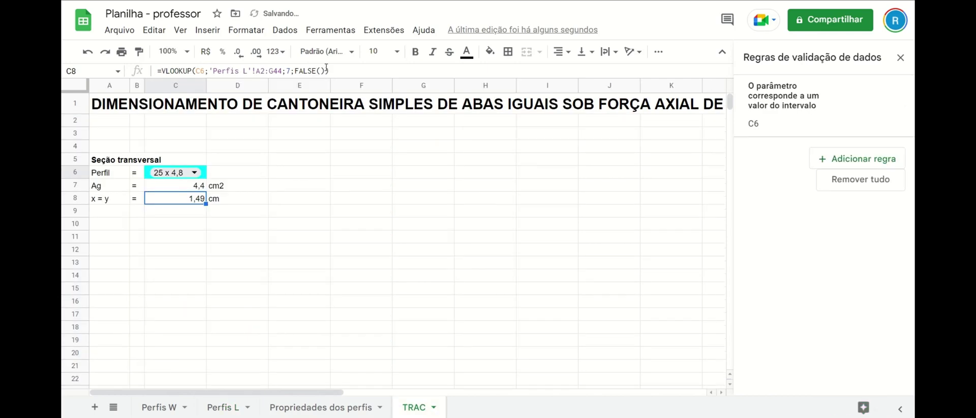
Check the looked-up x = y value against the 25 x 4,8 row in Perfis L and return to TRAC
click(222, 203)
click(223, 407)
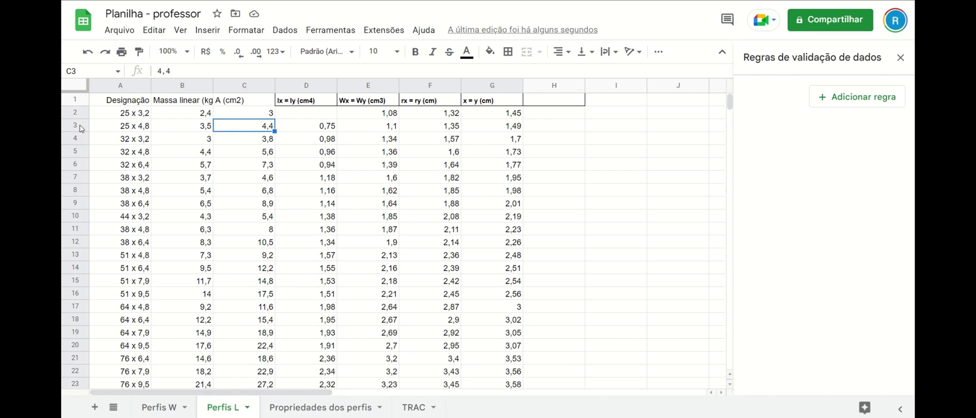
key(shift+space)
click(518, 130)
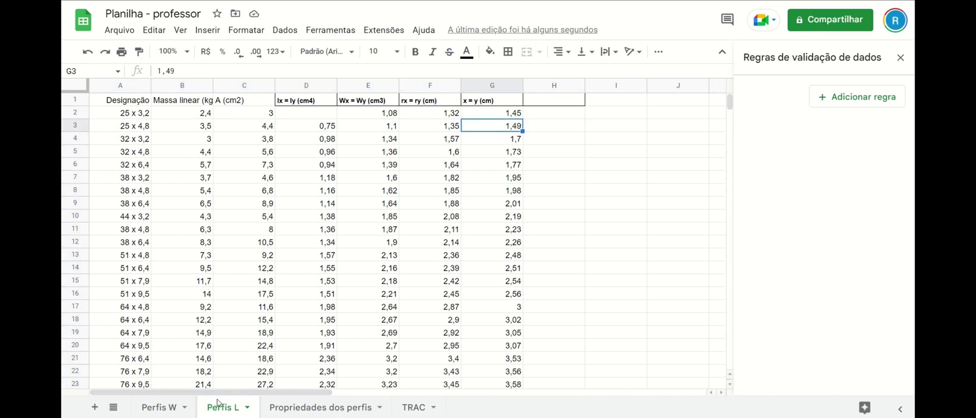
click(409, 408)
Clear the x = y formula in C8 and replace it with a copy of the Ag formula from C7
click(196, 200)
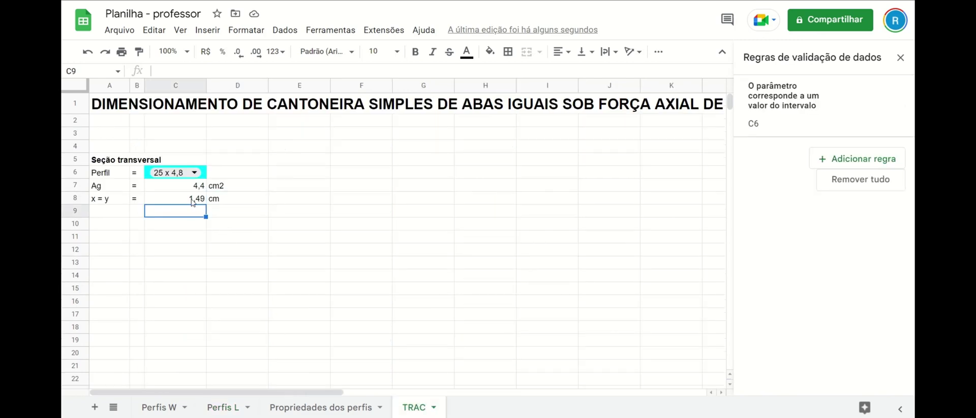
key(Delete)
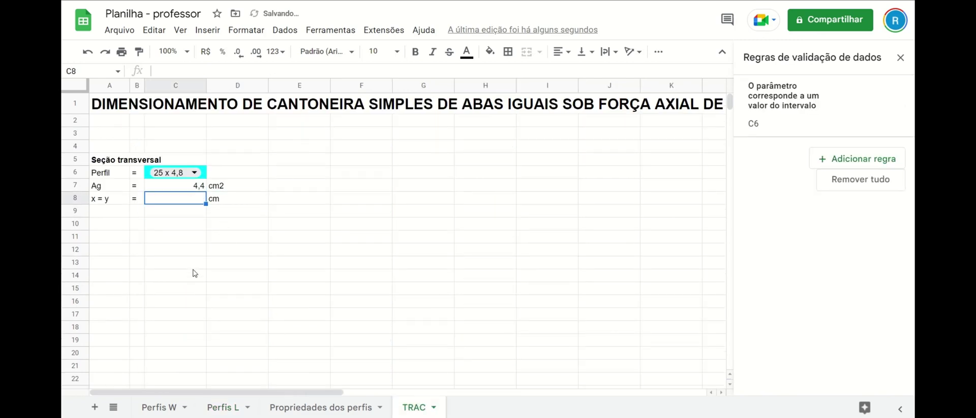
click(199, 188)
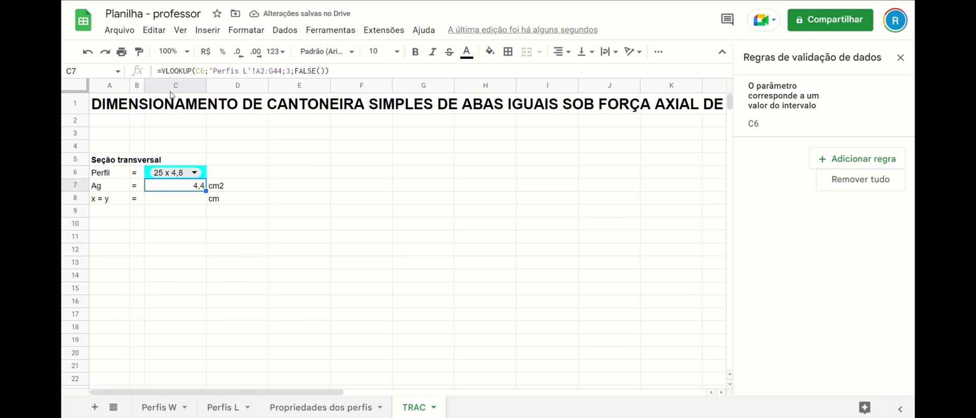
drag(161, 68, 334, 68)
key(Escape)
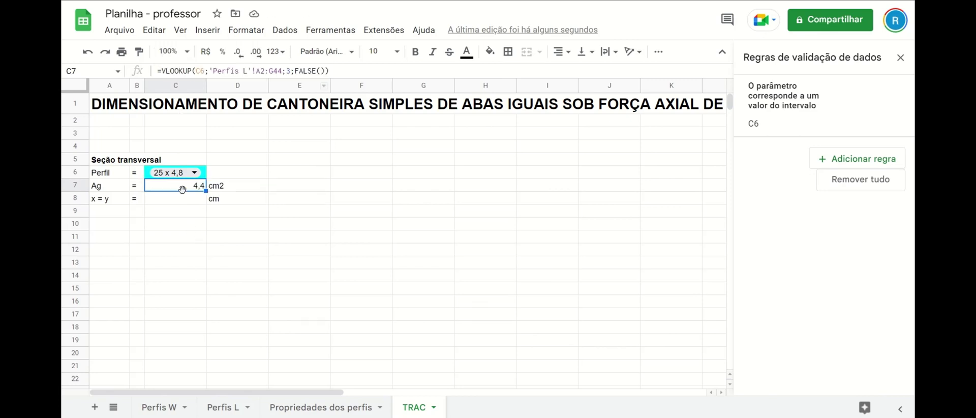
key(Escape)
drag(162, 71, 332, 70)
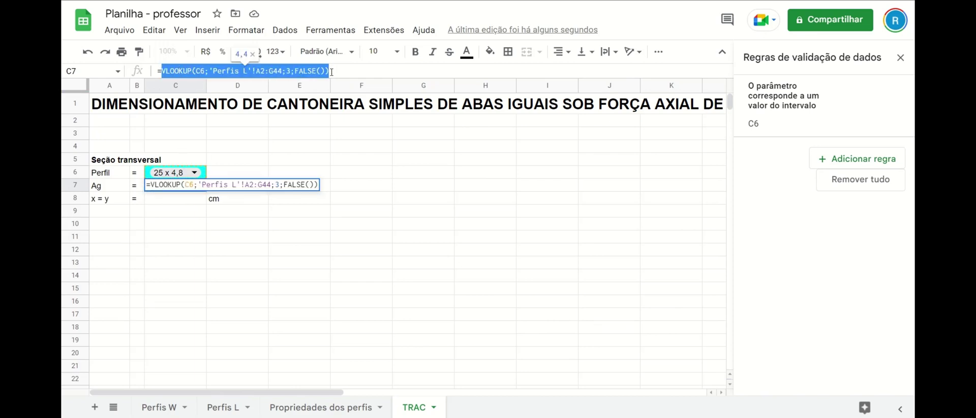
key(Escape)
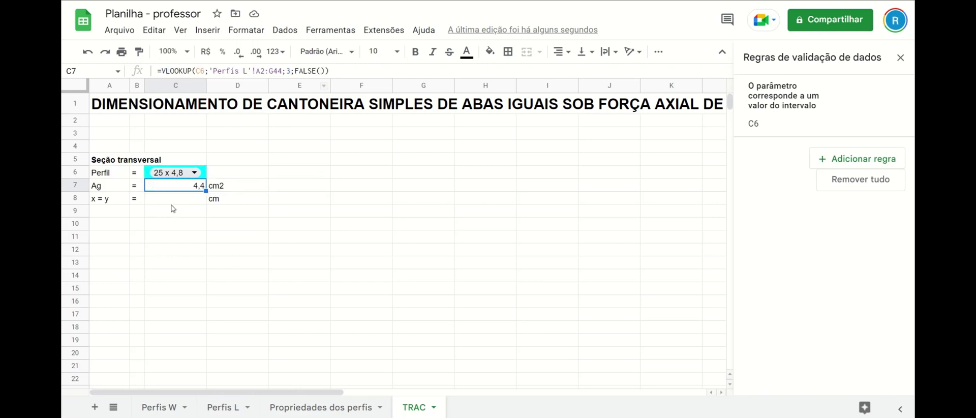
click(171, 203)
double_click(171, 203)
key(ctrl+v)
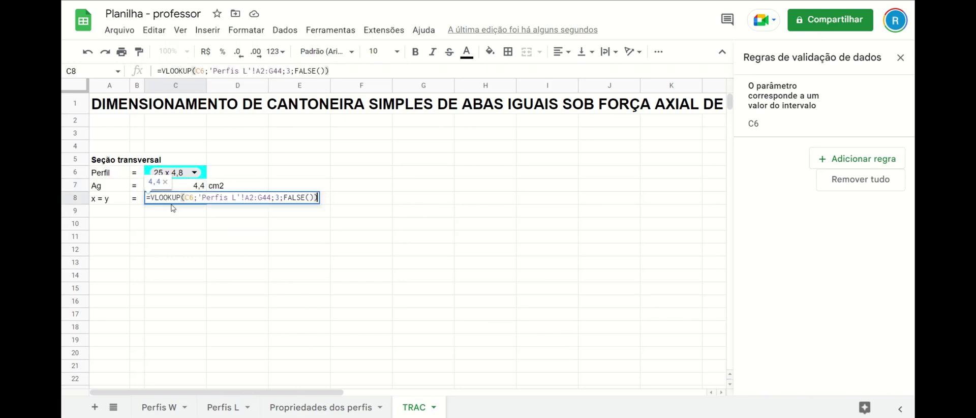
key(Return)
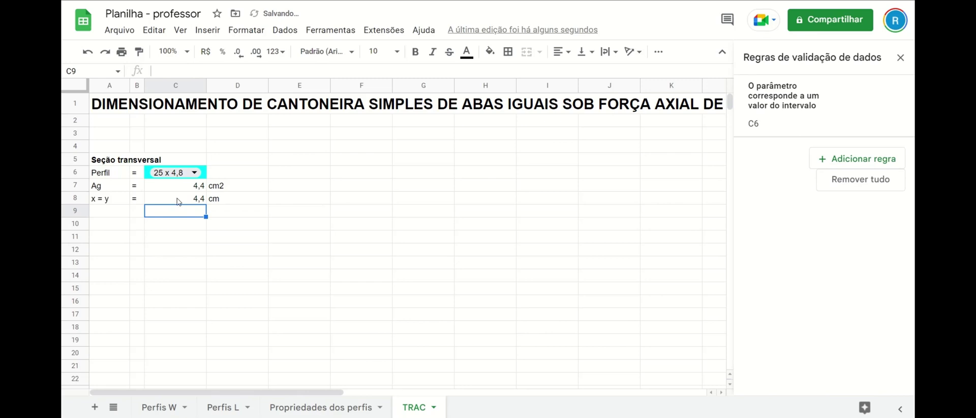
Set the column index of the lookup formula in C8 to 7
click(171, 199)
double_click(288, 71)
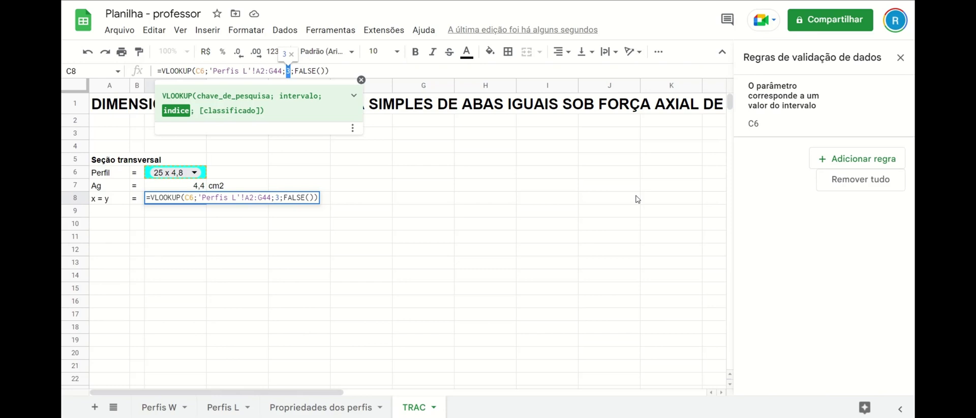
text(7)
key(Return)
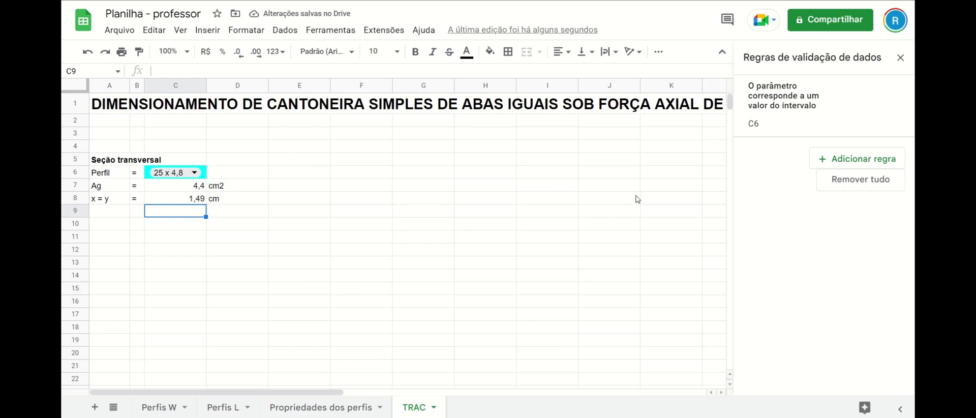
Set the "Seção transversal" heading in A5 to font size 12 and narrow column C very slightly
click(116, 162)
click(396, 52)
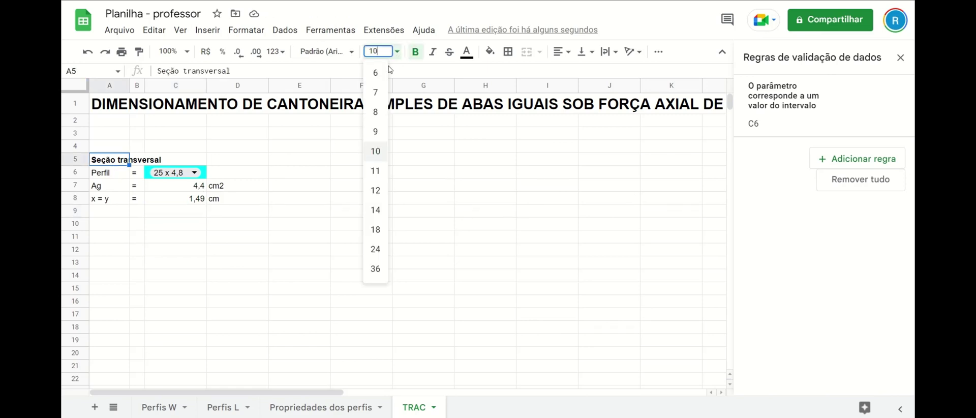
click(375, 191)
click(361, 225)
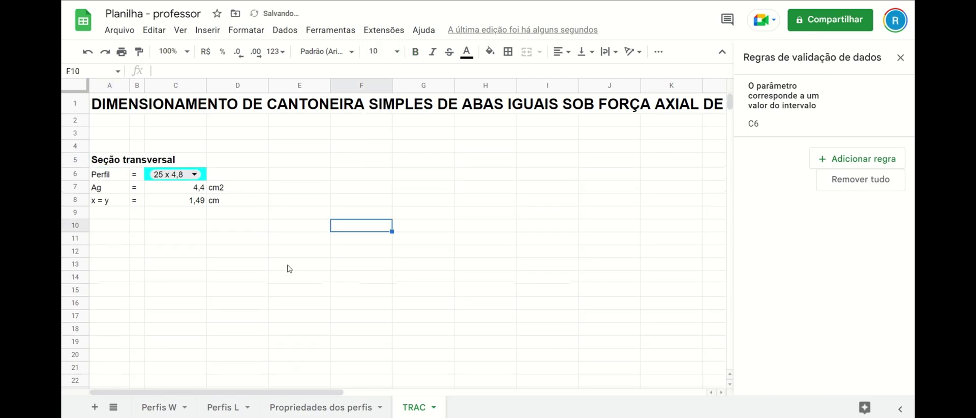
mouse_move(206, 83)
mouse_down()
mouse_move(195, 80)
mouse_move(205, 81)
mouse_up()
Add the heading "Material" in A12 and format it bold at font size 12
click(110, 252)
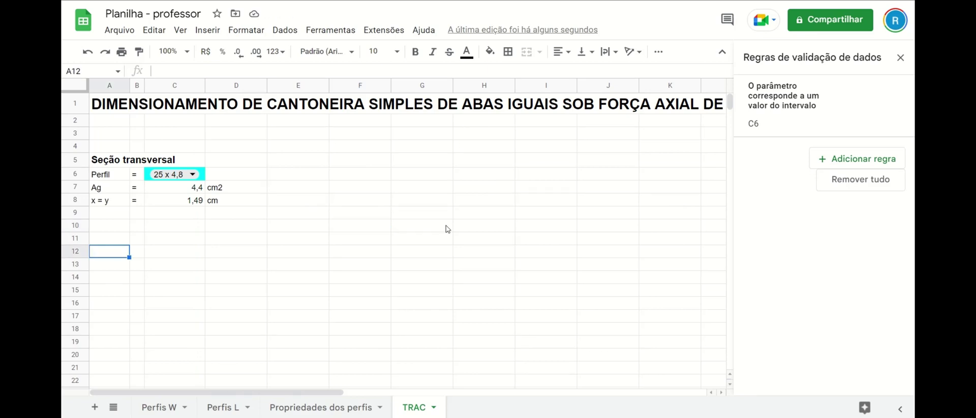
text(Material)
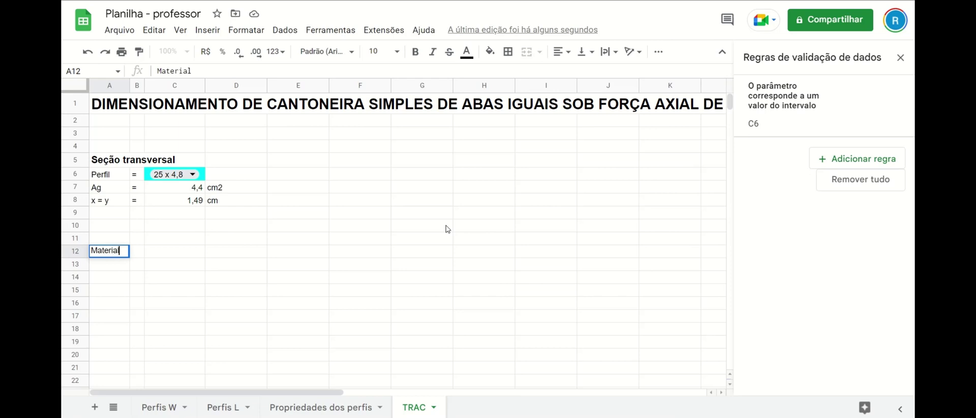
click(157, 277)
click(114, 252)
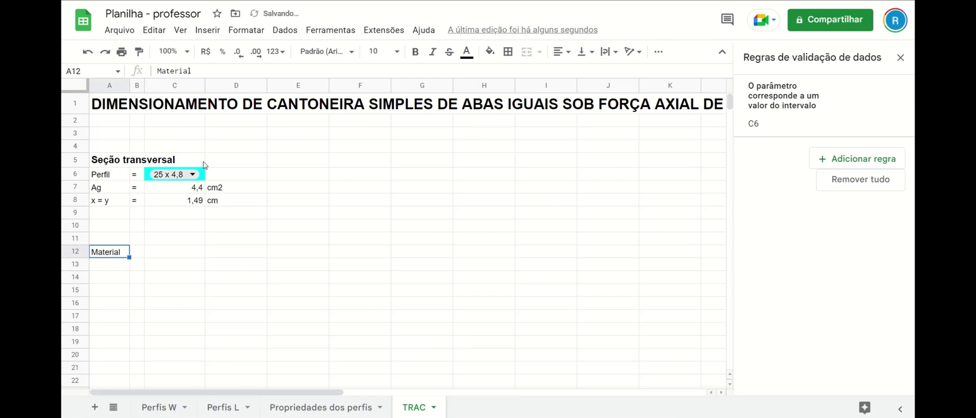
click(391, 54)
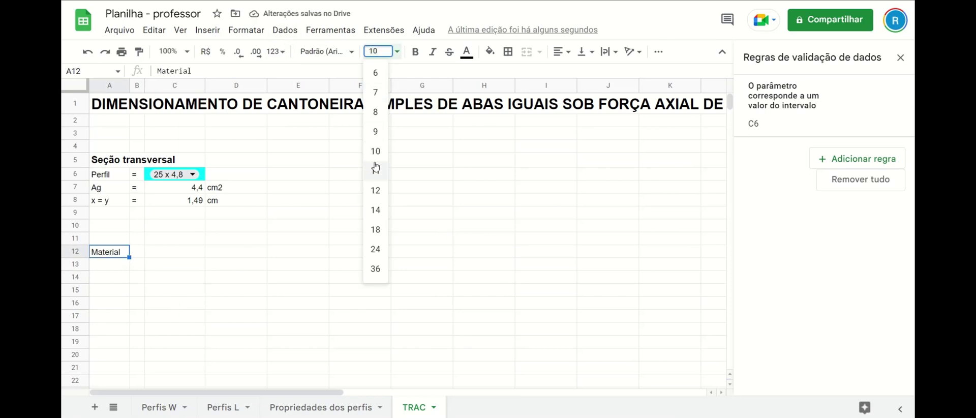
click(376, 189)
click(413, 53)
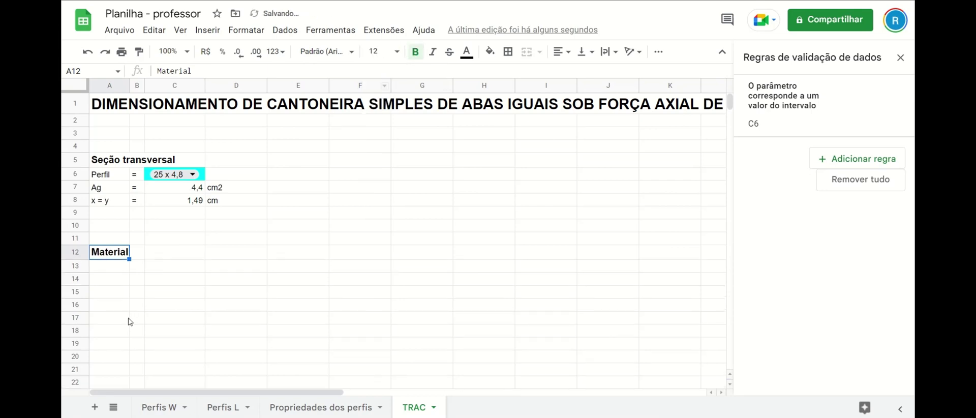
Enter the labels fy in A13 and fu in A14 under the Material heading
click(117, 267)
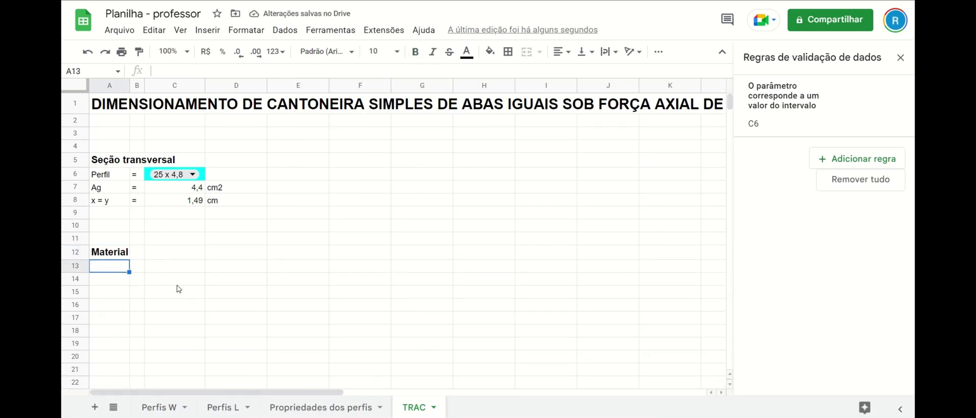
text(fy)
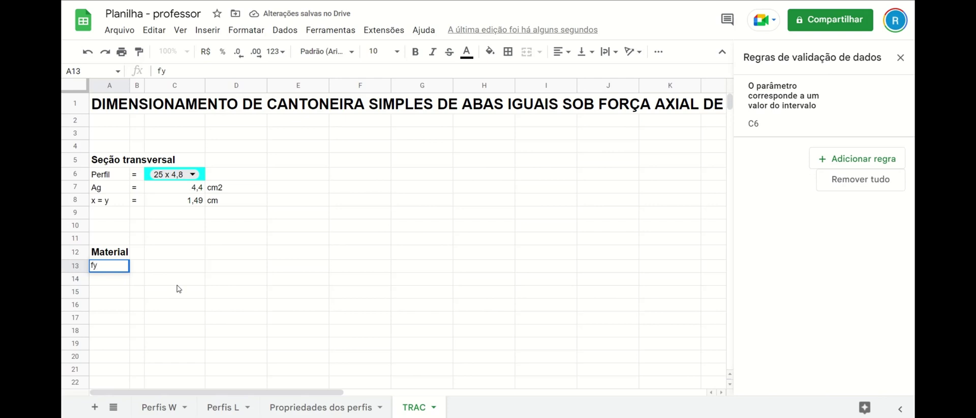
key(Return)
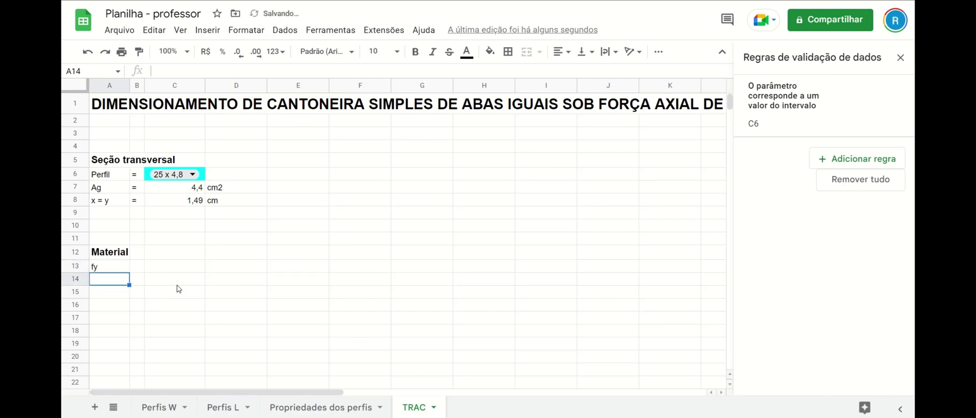
text(fu)
key(Return)
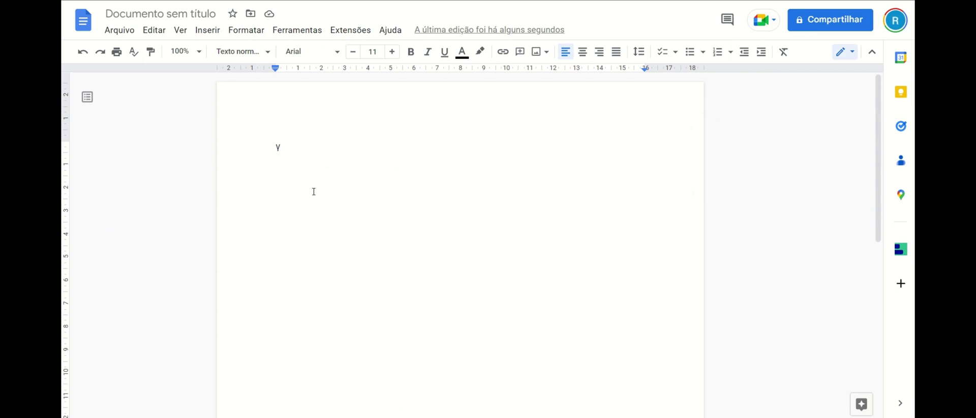
Replace the γ in the blank document with the Greek small letter gamma found by searching the special characters for "gamm"
key(BackSpace)
click(207, 30)
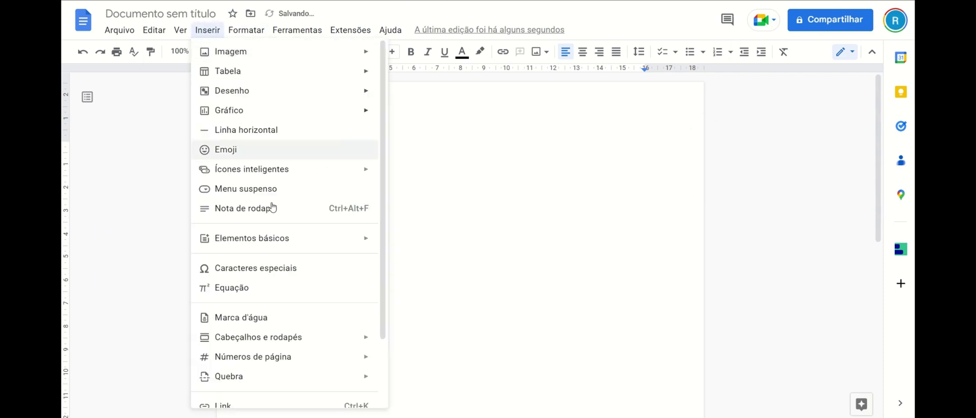
click(320, 268)
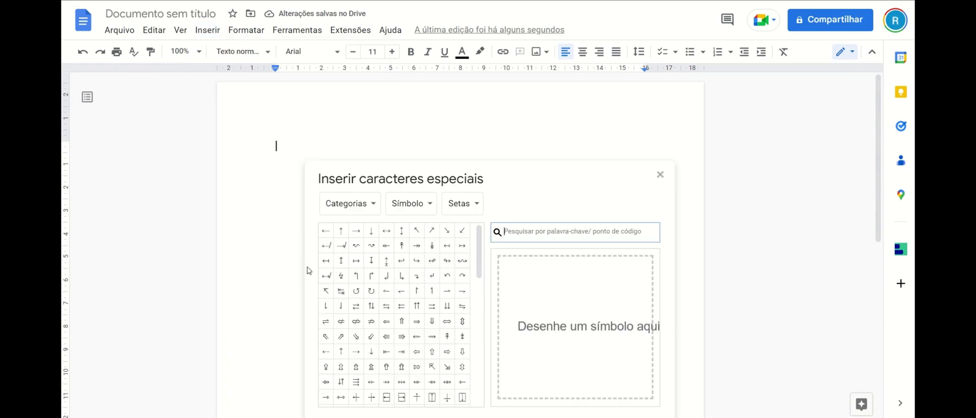
click(549, 234)
text(gamm)
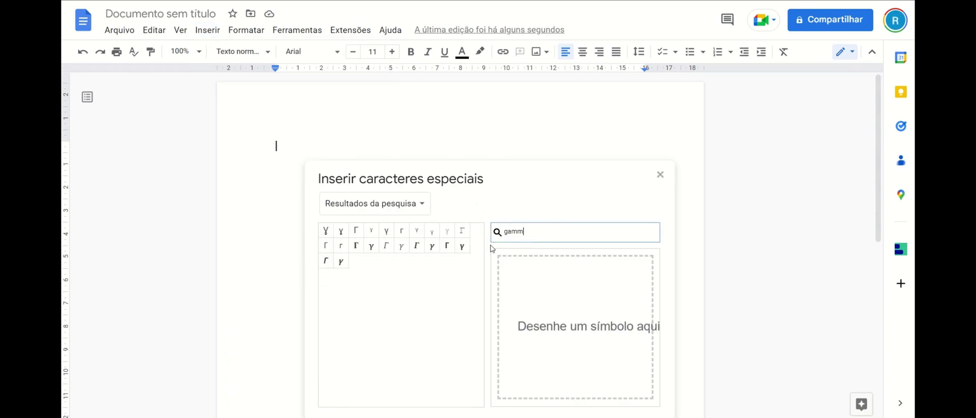
click(387, 231)
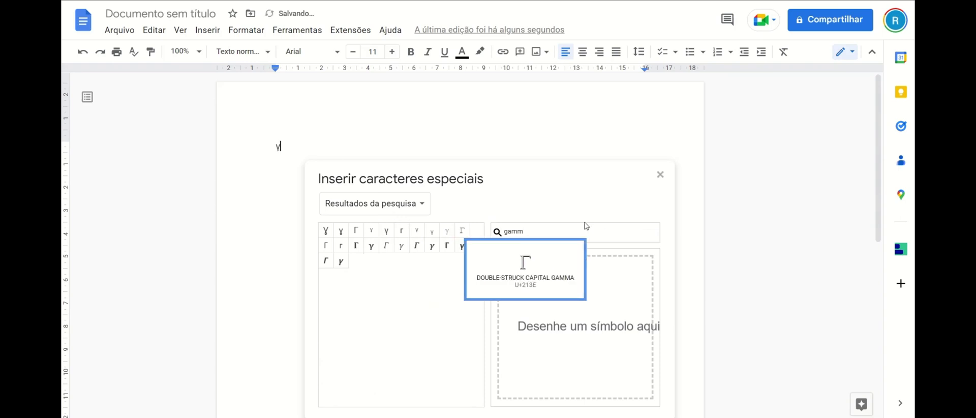
click(660, 176)
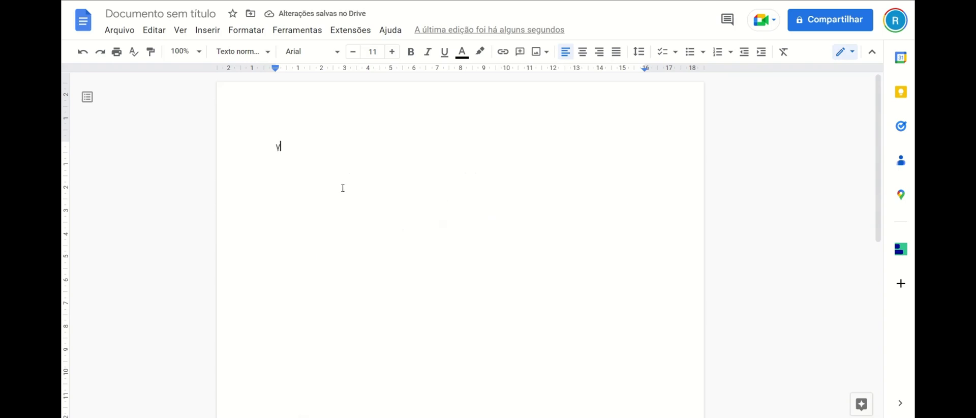
Copy the γ character from the document and paste it into cell A15 of the TRAC sheet in Google Sheets
key(shift+Left)
key(ctrl+c)
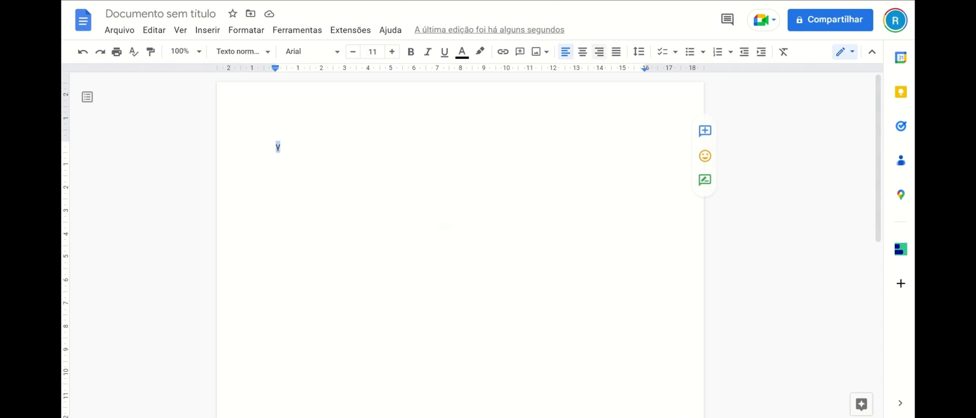
key(ctrl+Tab)
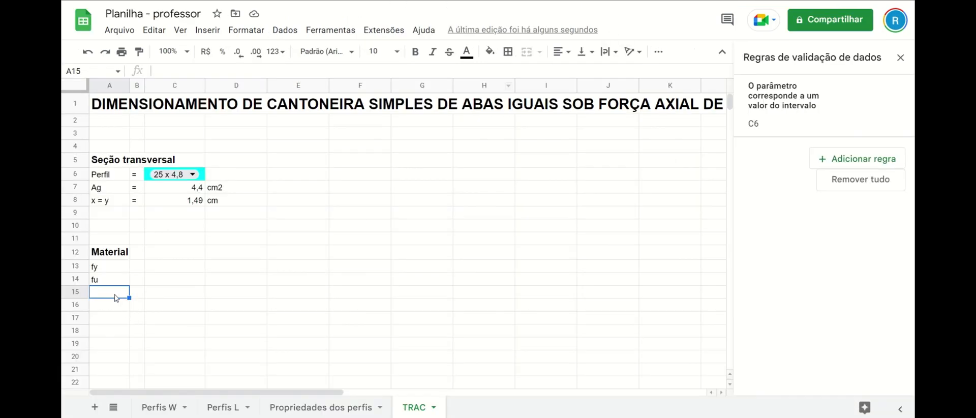
key(ctrl+v)
key(Down)
key(Down)
key(Down)
key(Down)
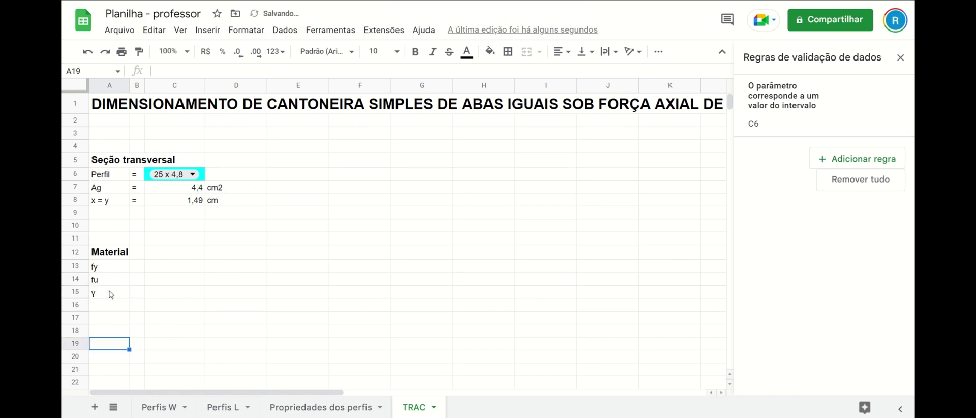
Complete the label in A15 so that it reads γa1
click(110, 294)
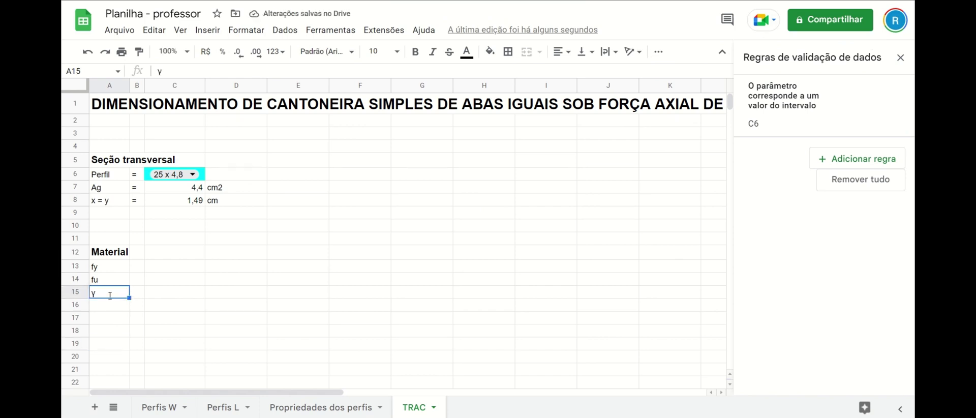
double_click(110, 294)
text(a1)
click(126, 333)
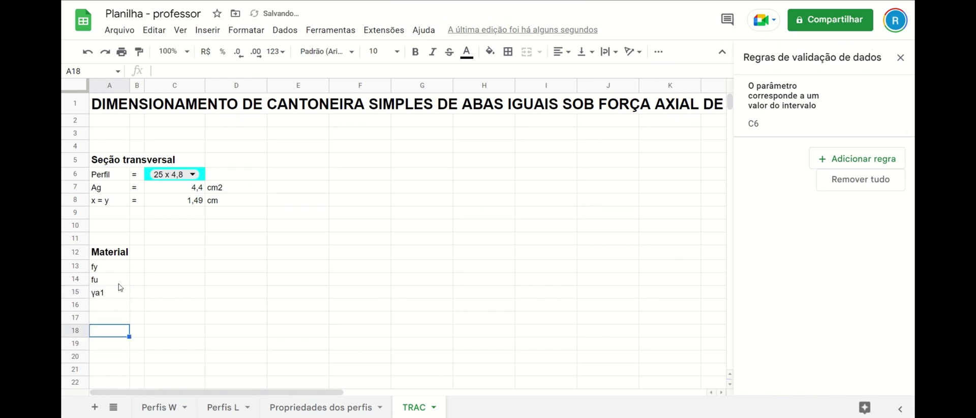
Copy the γa1 label into A16 and change it to γa2
click(121, 295)
click(119, 306)
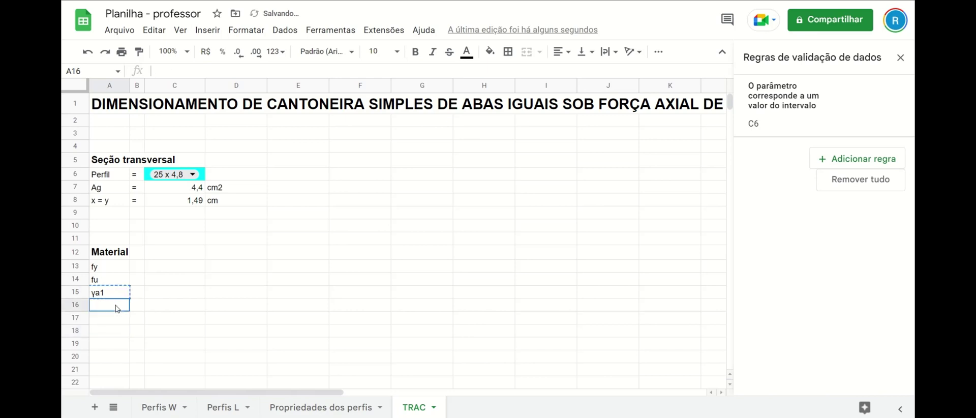
text(γa1)
double_click(114, 302)
click(114, 301)
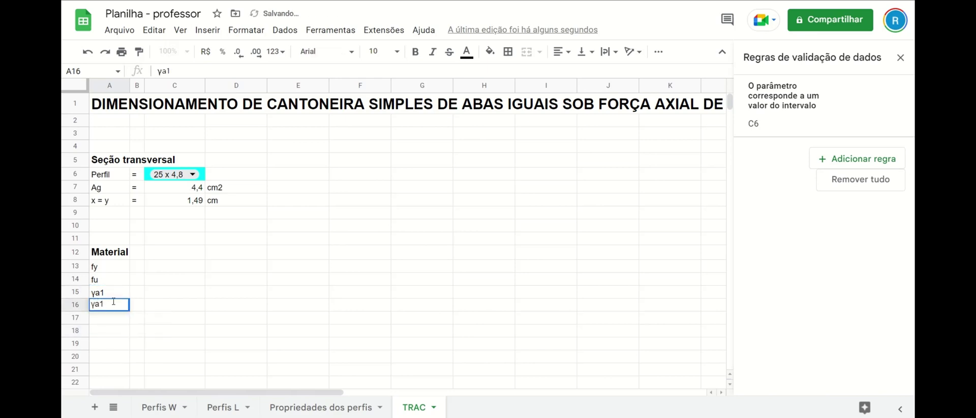
text(2)
key(Return)
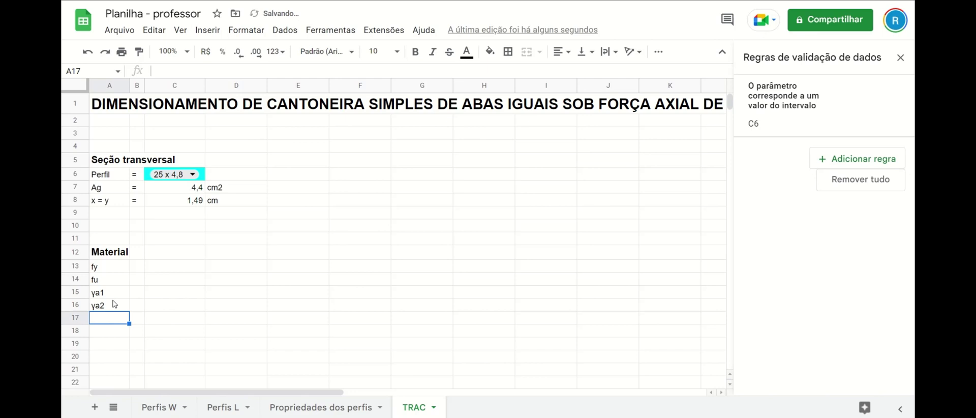
Copy the equals sign from B8 into B13 through B16 beside the Material labels
click(135, 202)
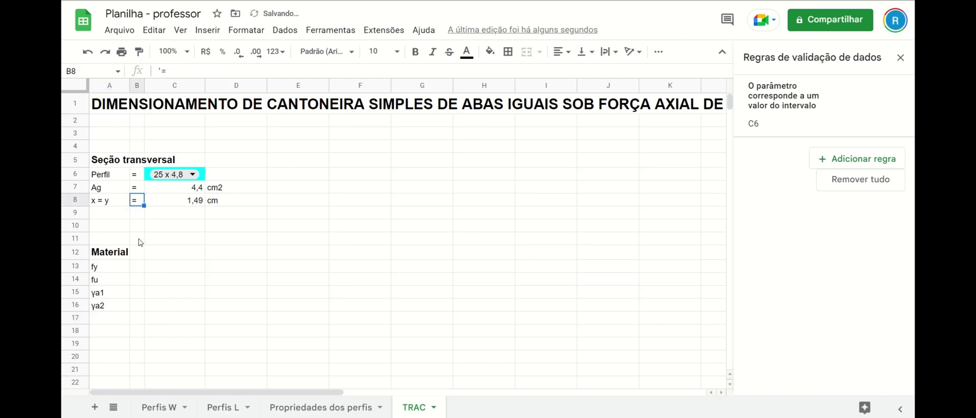
click(137, 267)
text(=)
click(137, 280)
text(=)
click(138, 292)
text(=)
click(133, 305)
key(ctrl+v)
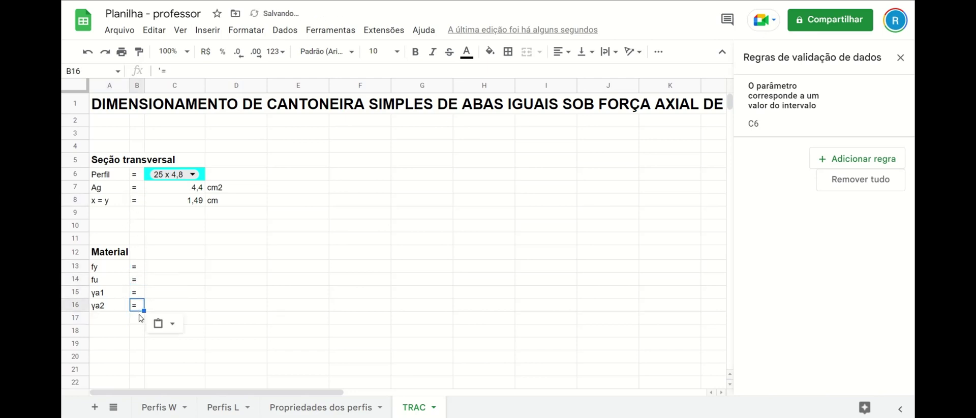
Enter the unit MPa in D13 for fy and copy it to D14 for fu
click(224, 270)
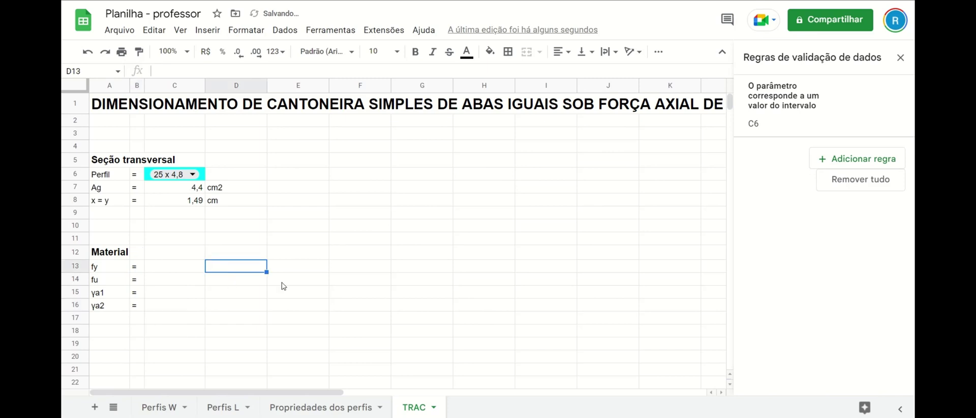
text(MP)
text(a)
key(Return)
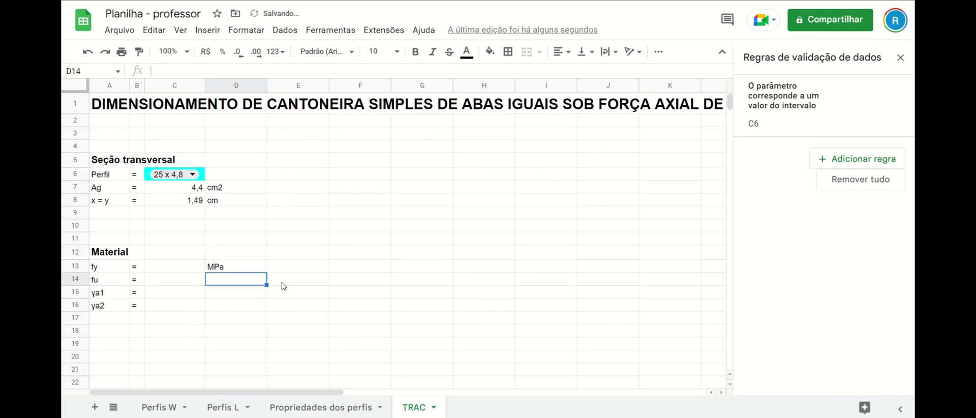
click(256, 269)
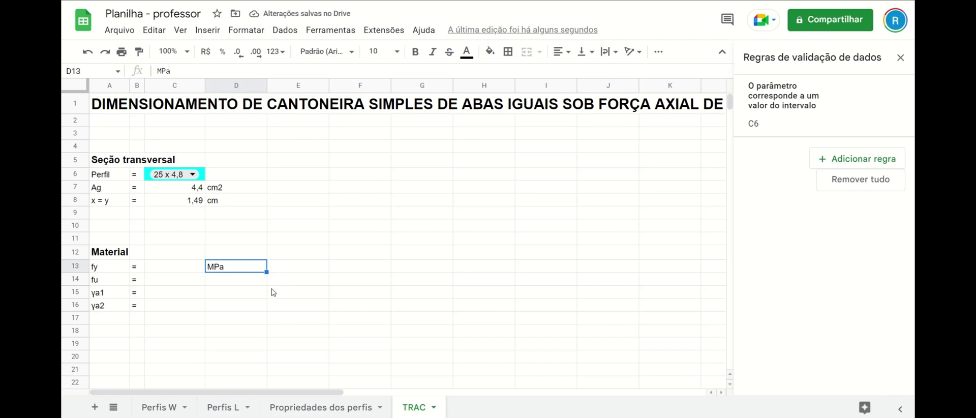
key(ctrl+c)
click(239, 280)
key(ctrl+v)
click(233, 306)
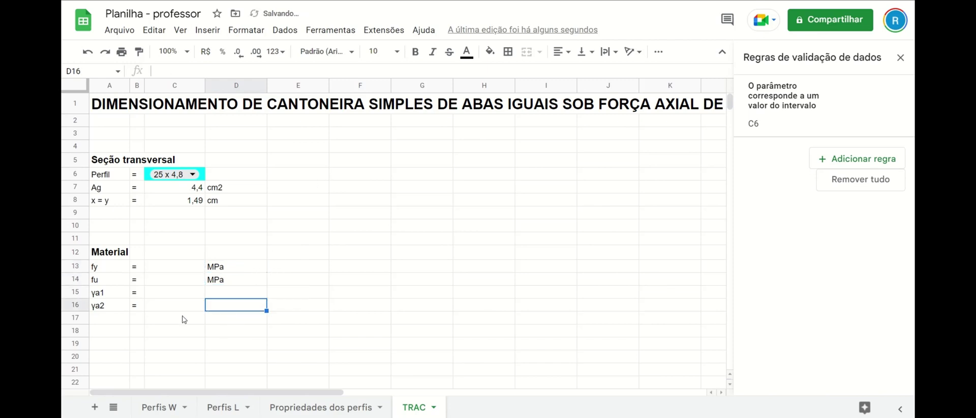
Fill the Material input cells C13:C16 with cyan
drag(110, 293, 175, 321)
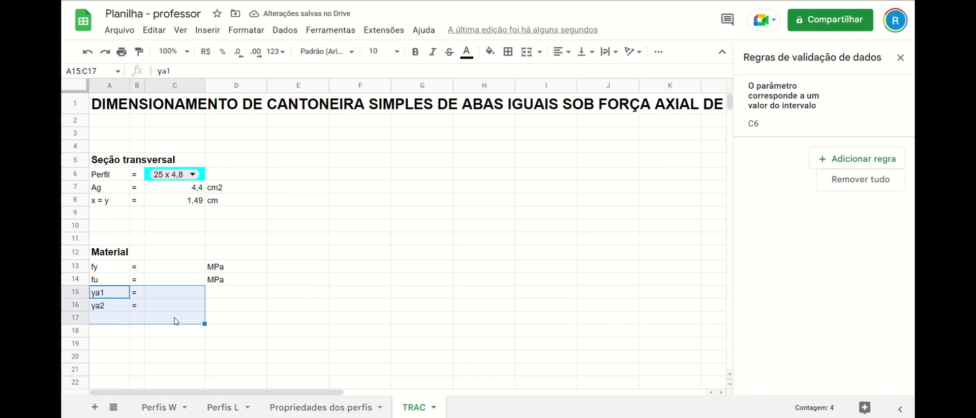
click(254, 308)
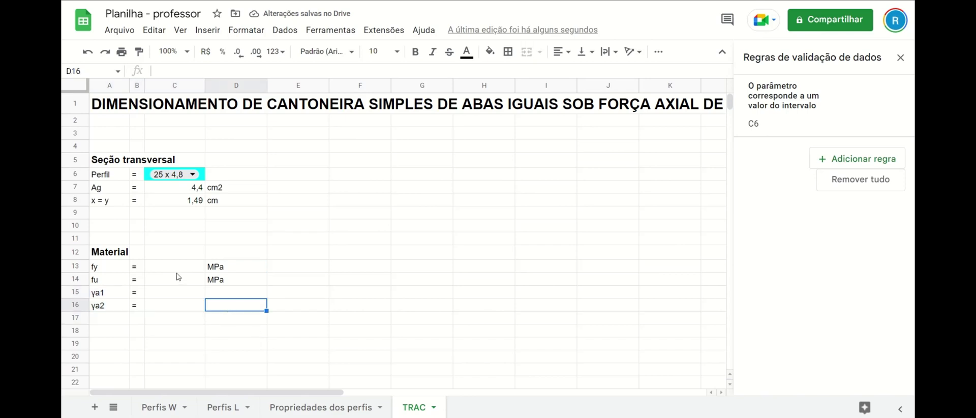
drag(182, 268, 190, 315)
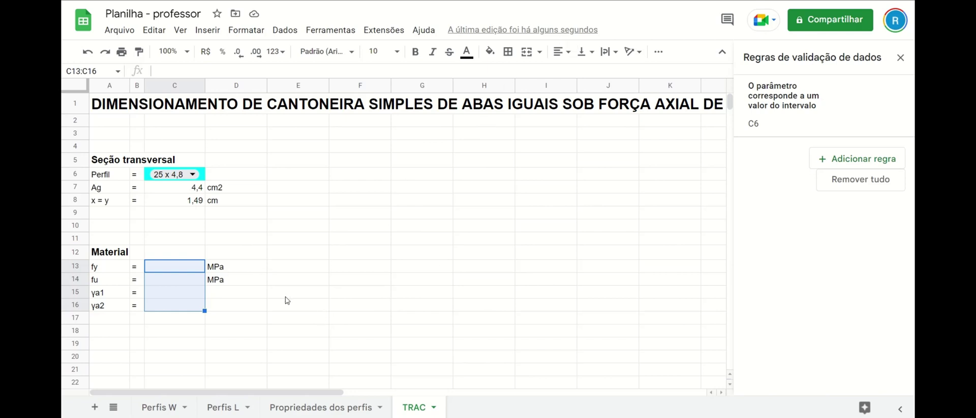
click(491, 51)
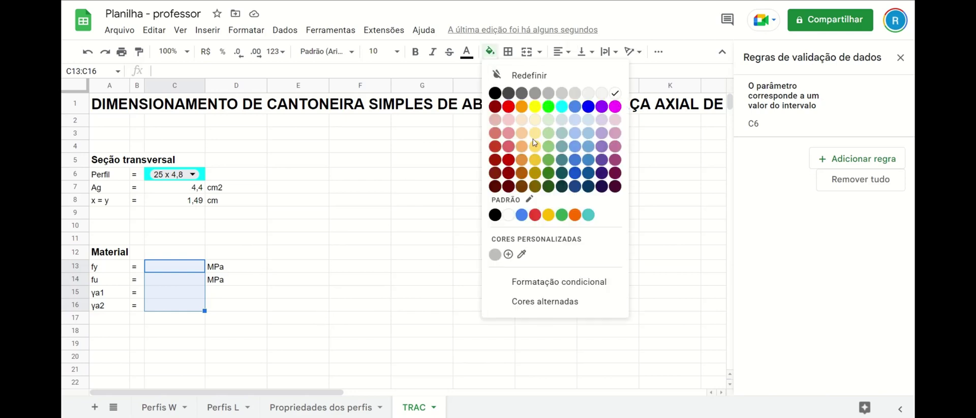
click(565, 108)
click(403, 249)
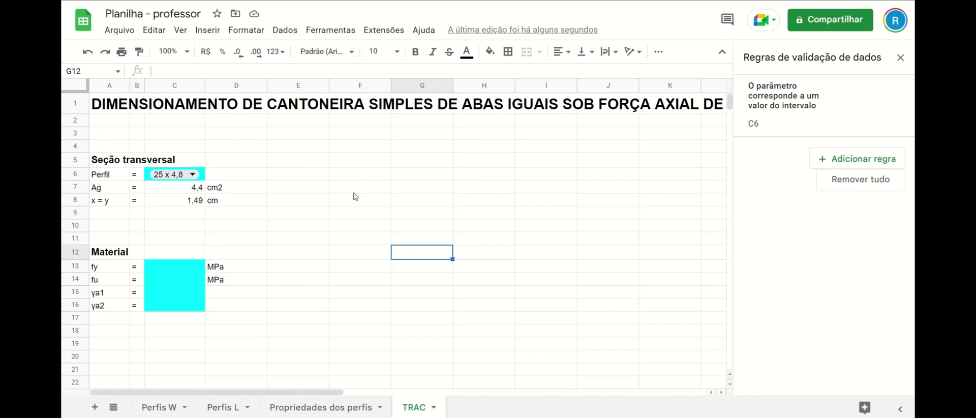
Enter the heading "Área líquida" in F5
click(385, 175)
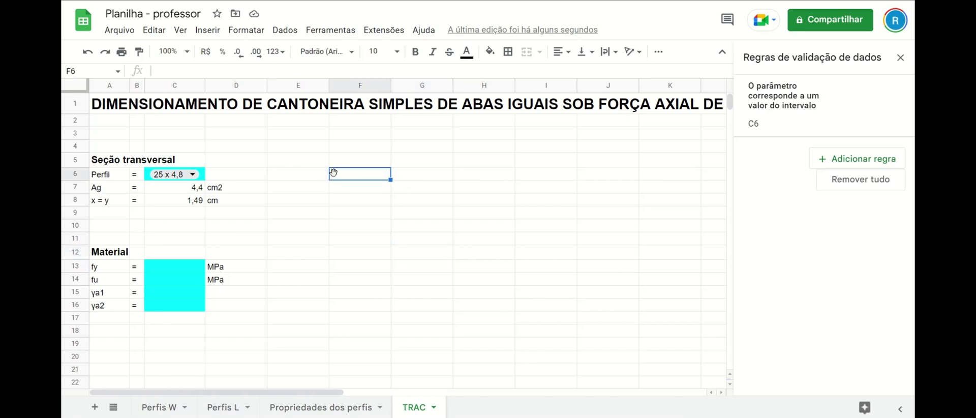
click(351, 161)
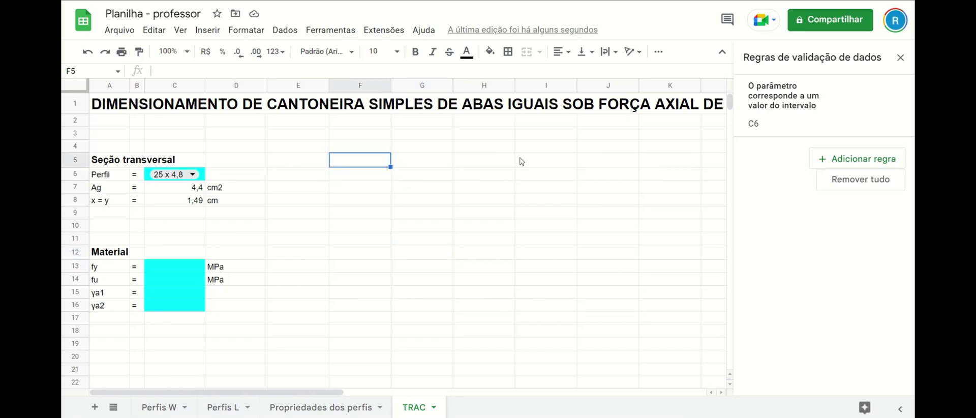
text(Á)
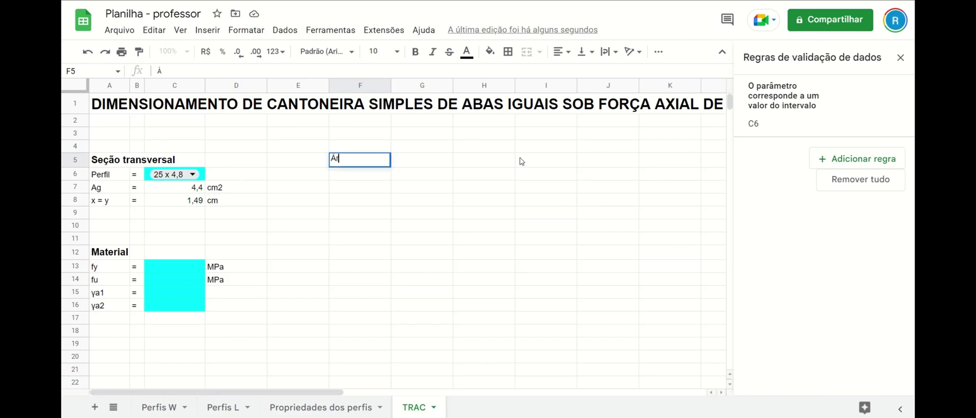
text(rea Iíquida)
click(462, 229)
Set the "Seção transversal" heading in A5 to font size 14
click(112, 159)
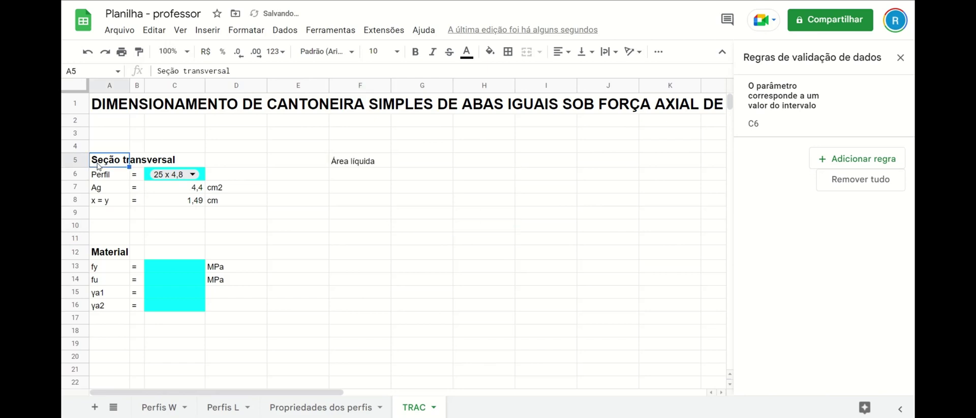
click(397, 52)
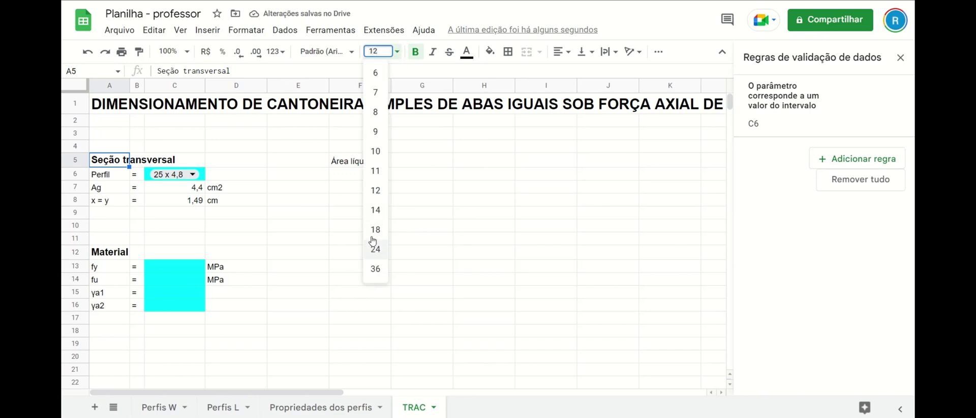
click(389, 212)
click(131, 161)
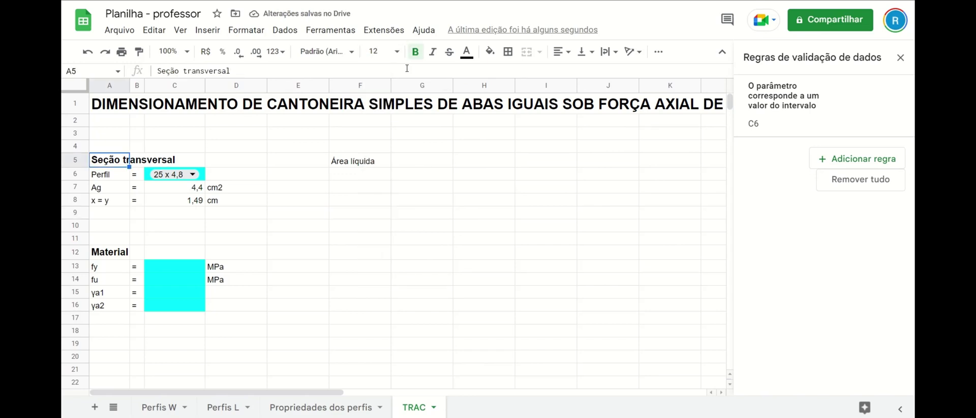
click(397, 51)
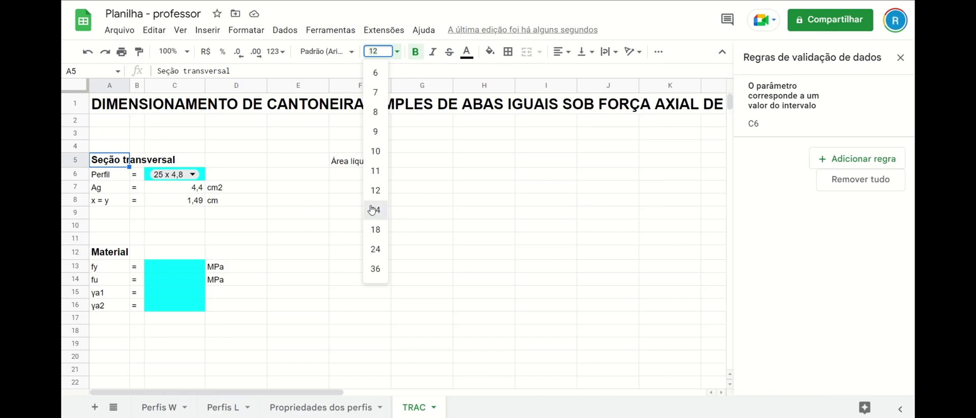
click(374, 210)
Set the "Material" and "Área líquida" headings to font size 14 and make "Área líquida" bold
click(107, 254)
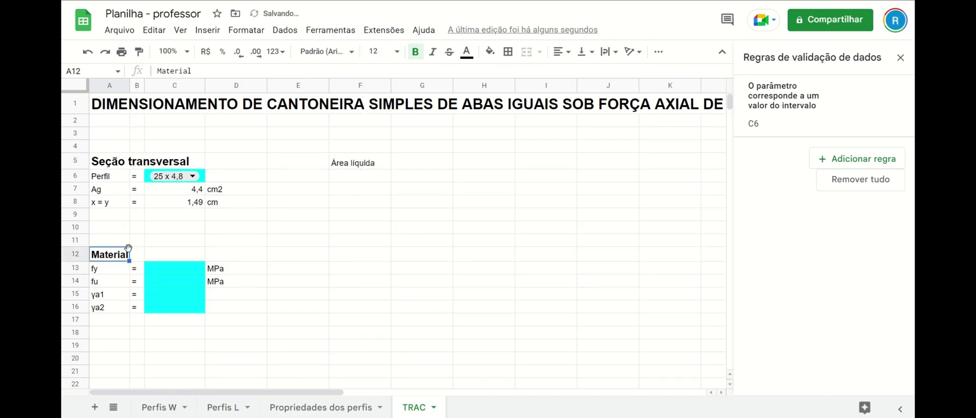
click(349, 164)
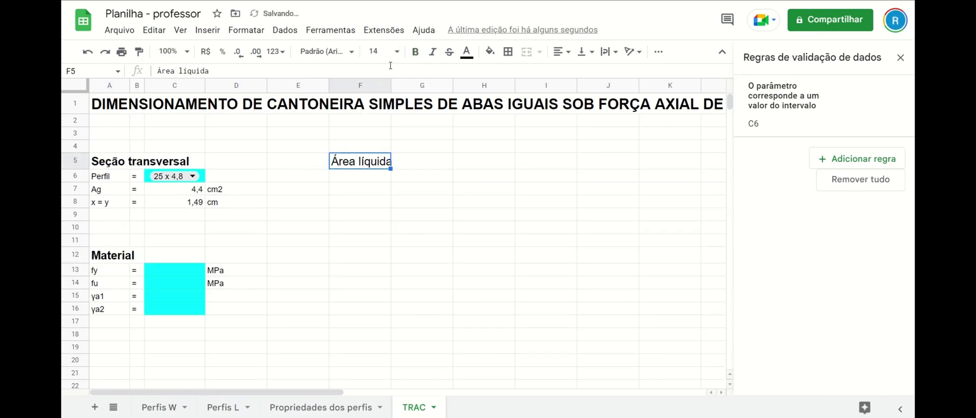
click(415, 51)
click(471, 183)
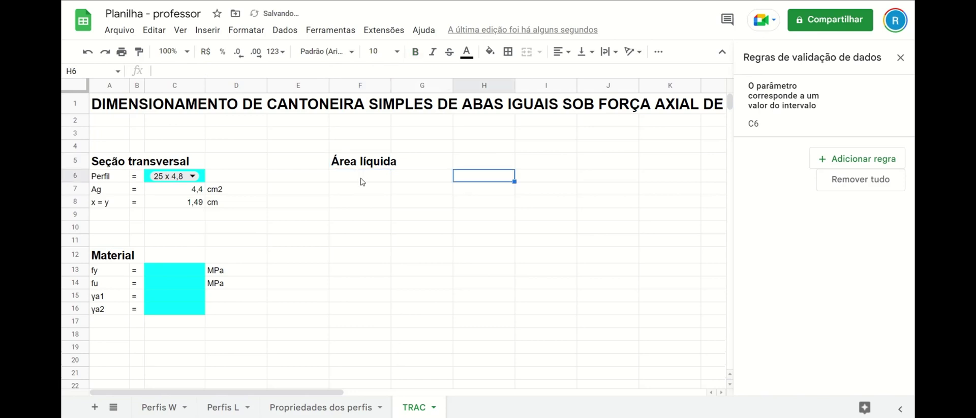
click(361, 182)
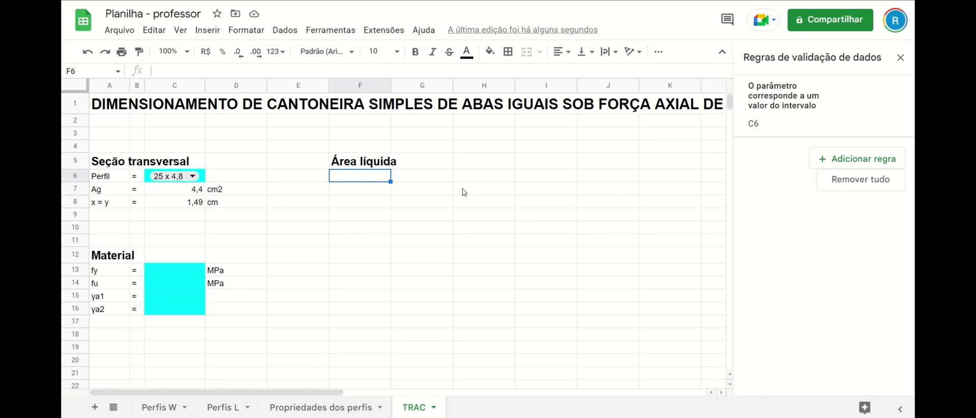
Close the data validation rules and enter the label "An/Ag" in F6 under the "Área líquida" heading
click(112, 179)
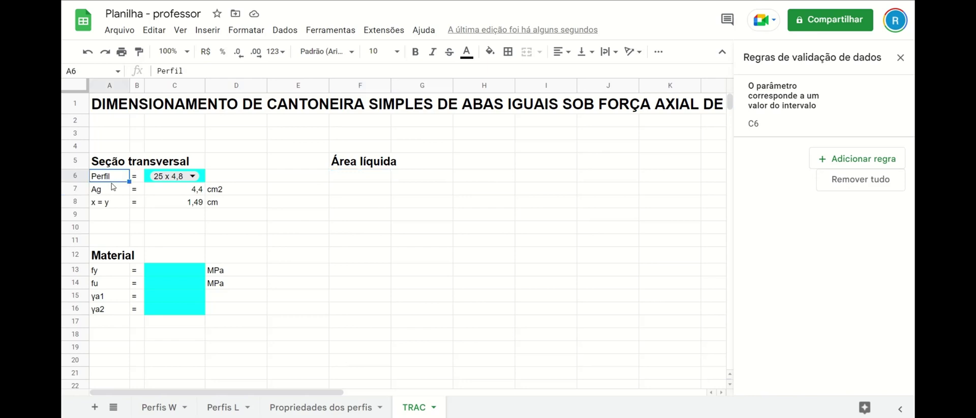
click(120, 191)
click(352, 179)
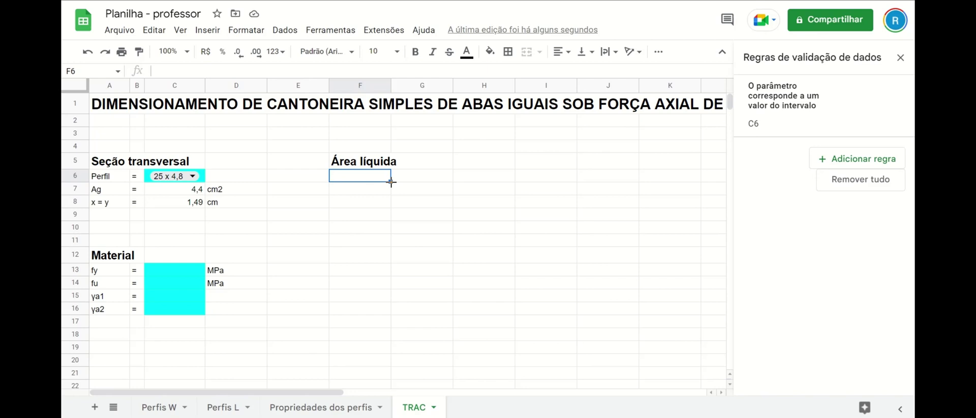
click(900, 57)
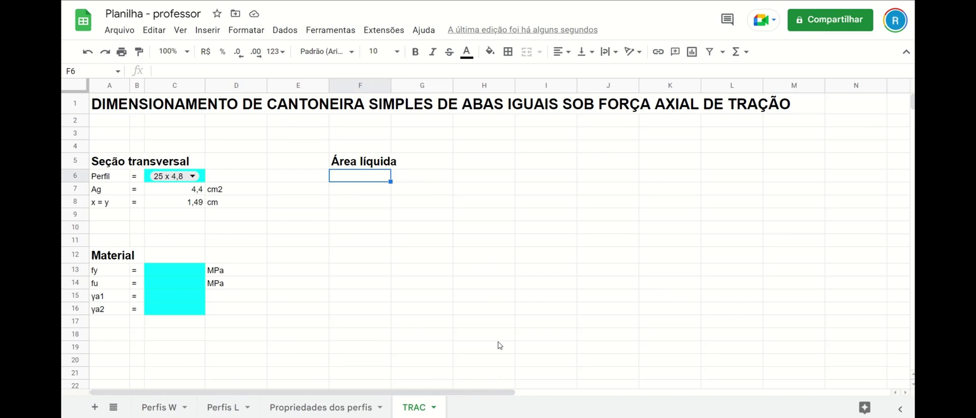
text(An/)
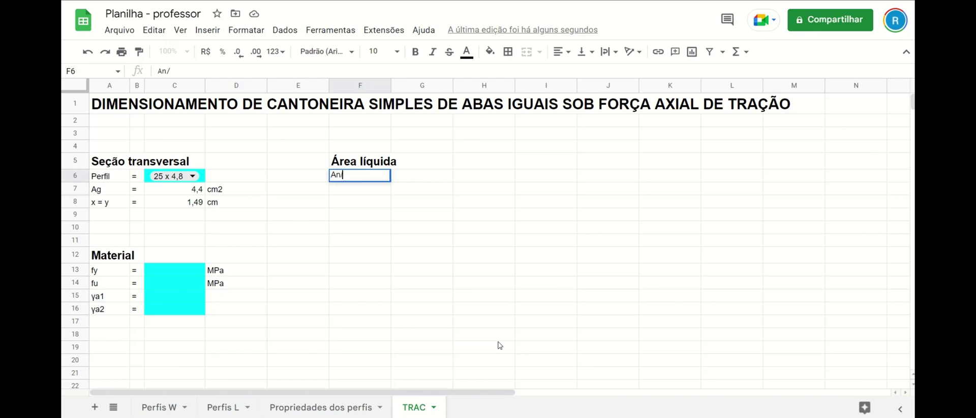
text(Ag)
key(Return)
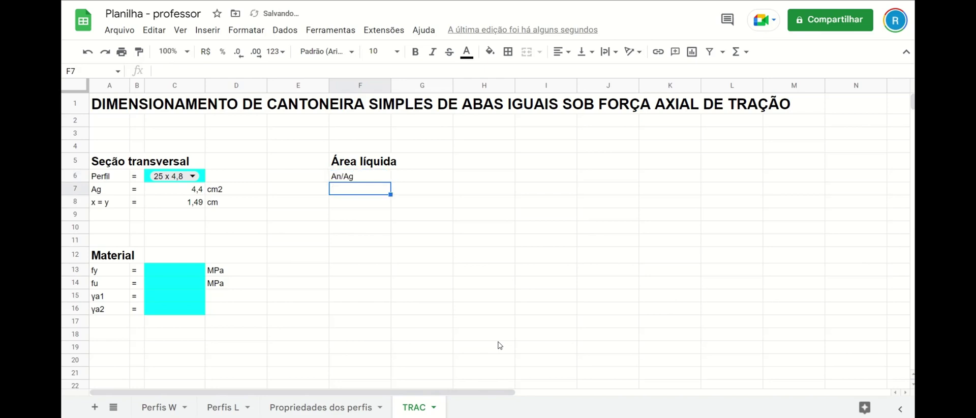
Fill cell G6 beside the An/Ag label with cyan
click(441, 178)
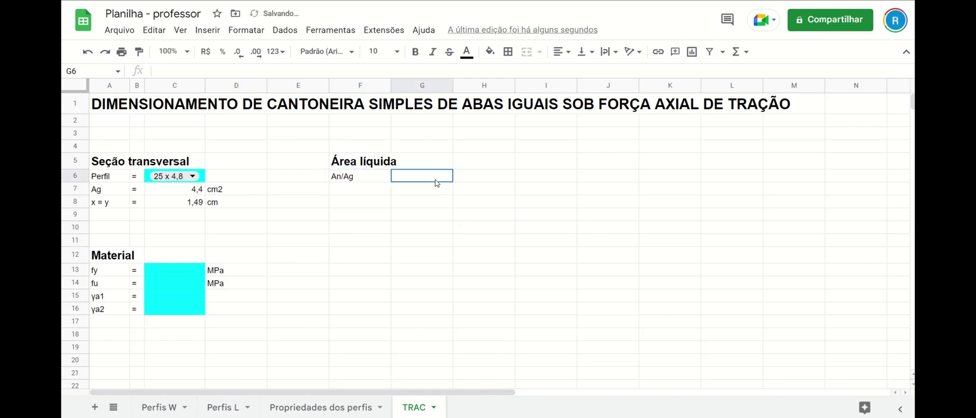
click(489, 52)
click(559, 112)
click(421, 252)
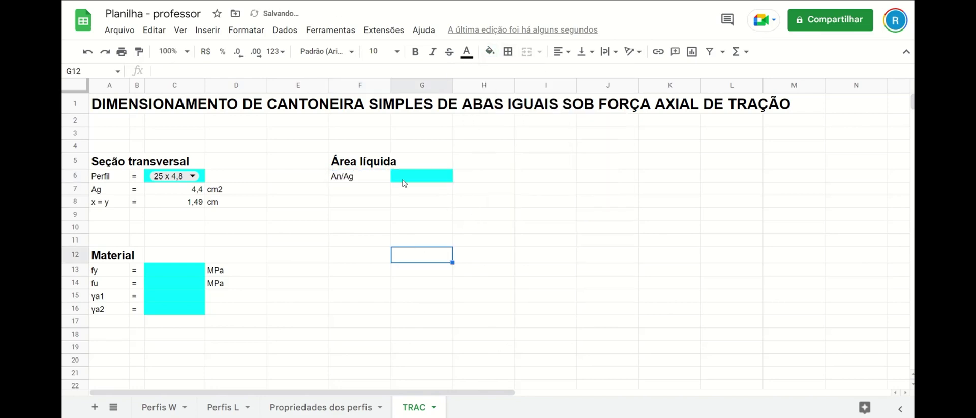
Enter 0,8 as the An/Ag ratio in G6 and format the cell as a percentage
click(402, 179)
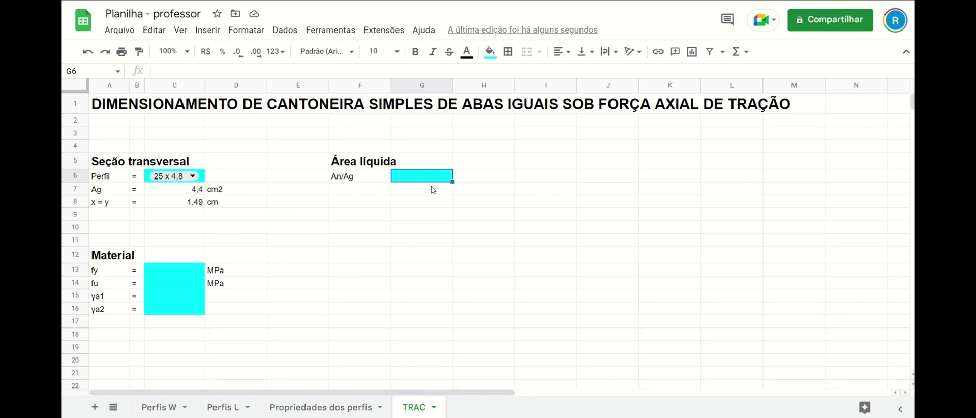
text(80)
key(Escape)
text(0,8)
key(Return)
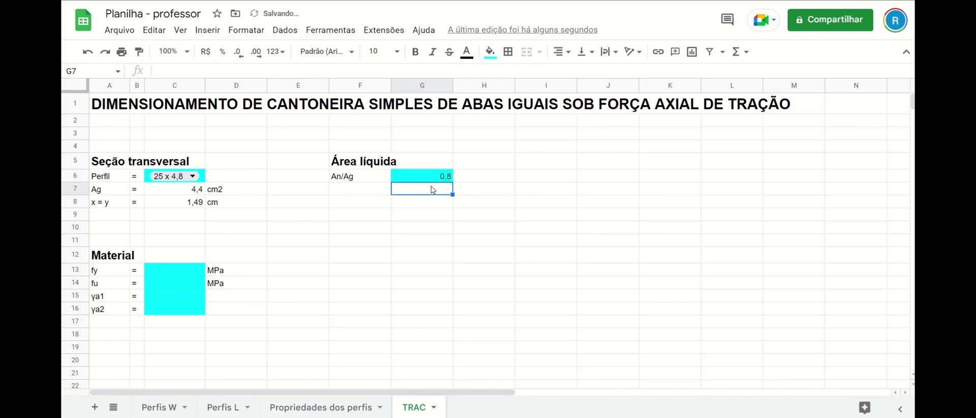
click(433, 177)
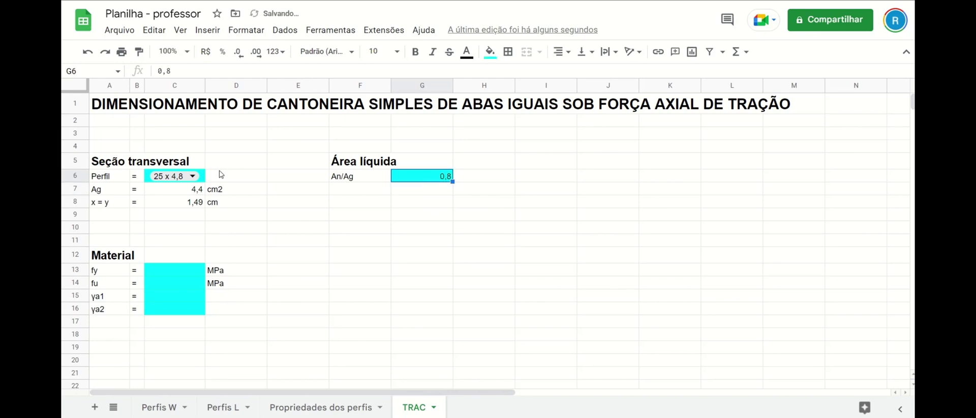
click(222, 51)
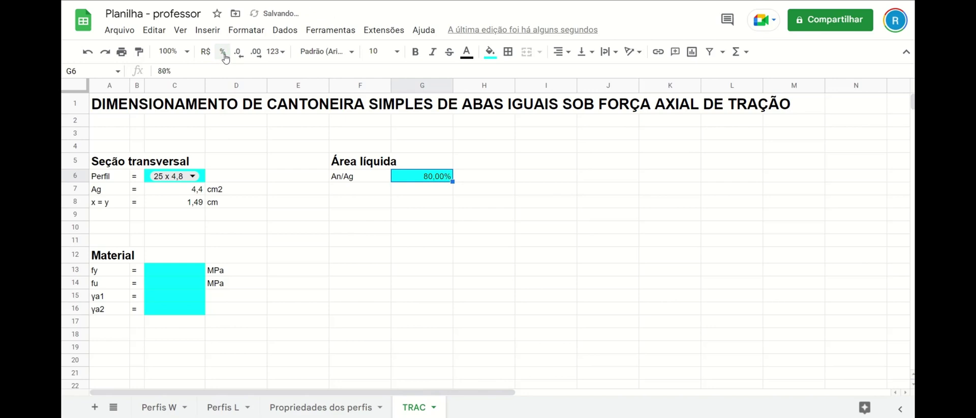
click(427, 229)
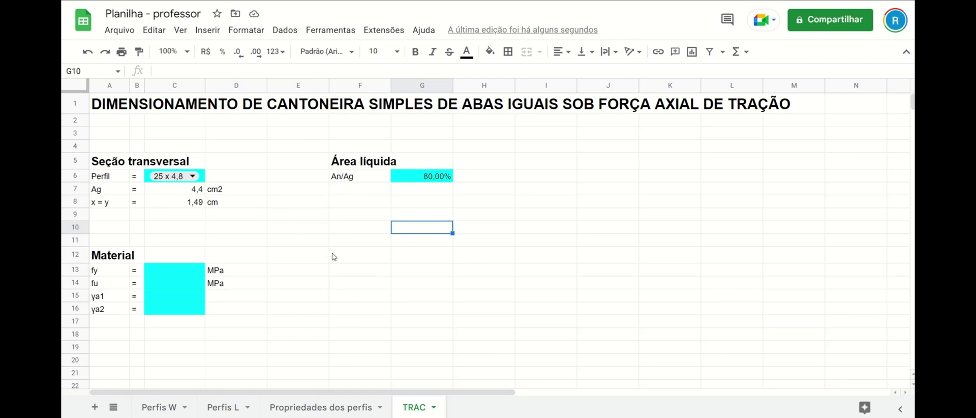
Enter the label "An" in F7 without the autocompleted ending
click(359, 185)
click(373, 194)
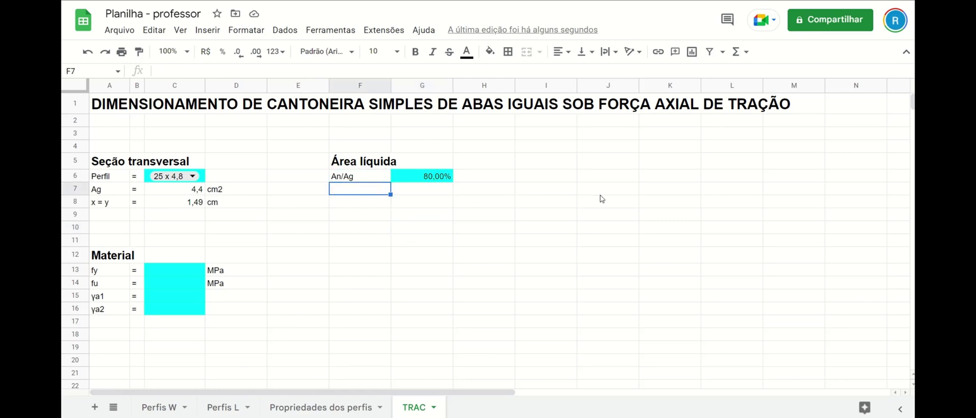
text(An)
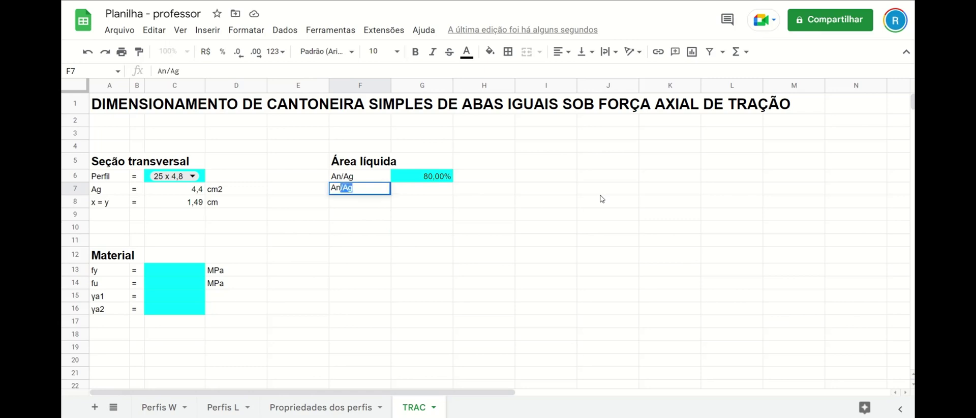
key(BackSpace)
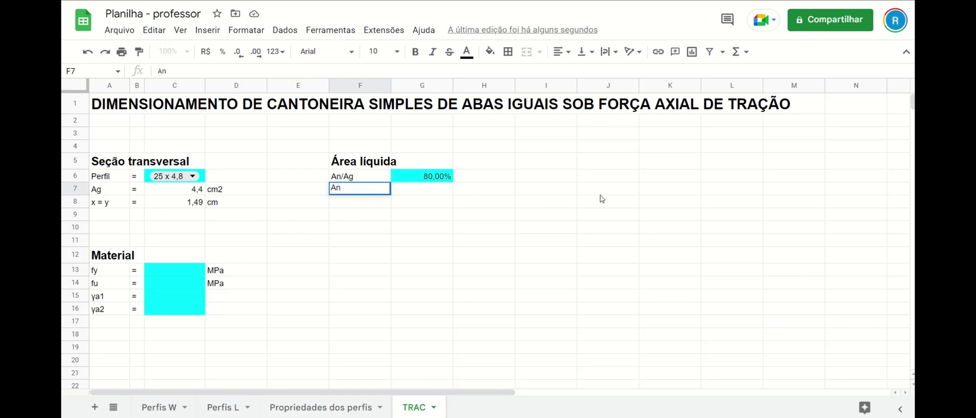
key(Return)
Copy the An/Ag percentage cell from G6 to H6
click(431, 177)
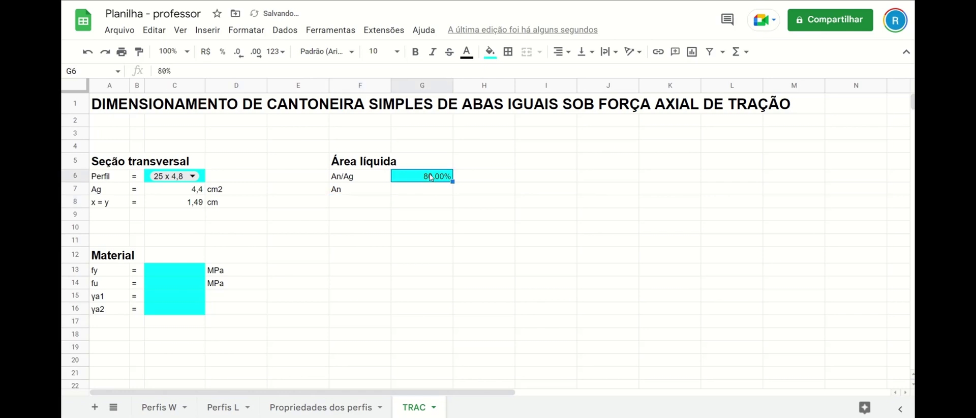
key(ctrl+c)
click(479, 182)
key(ctrl+v)
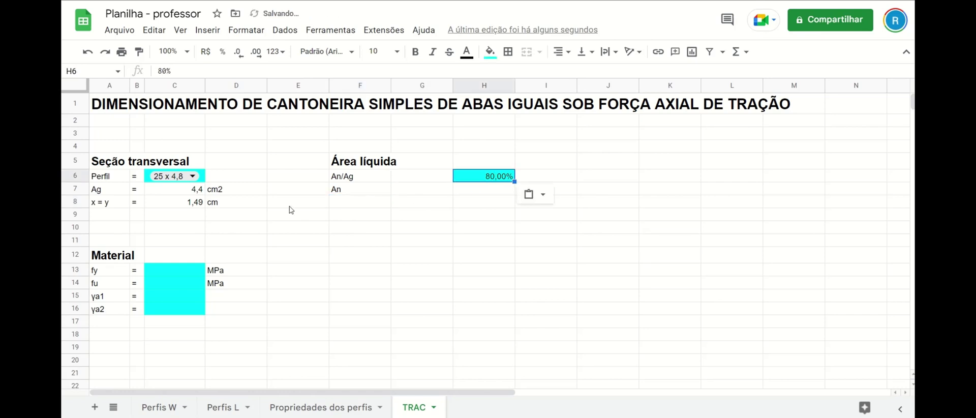
Copy the "=" sign from B6 into G6 and fit column G's width to its content
click(138, 179)
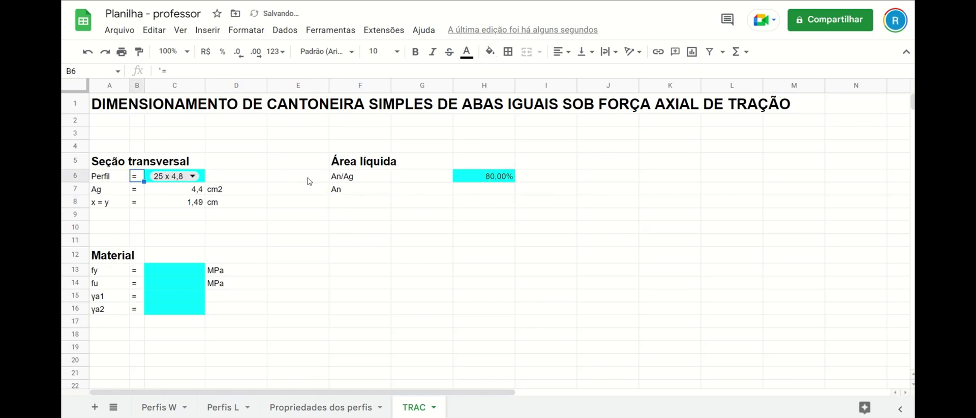
key(ctrl+c)
click(418, 178)
key(ctrl+v)
click(430, 214)
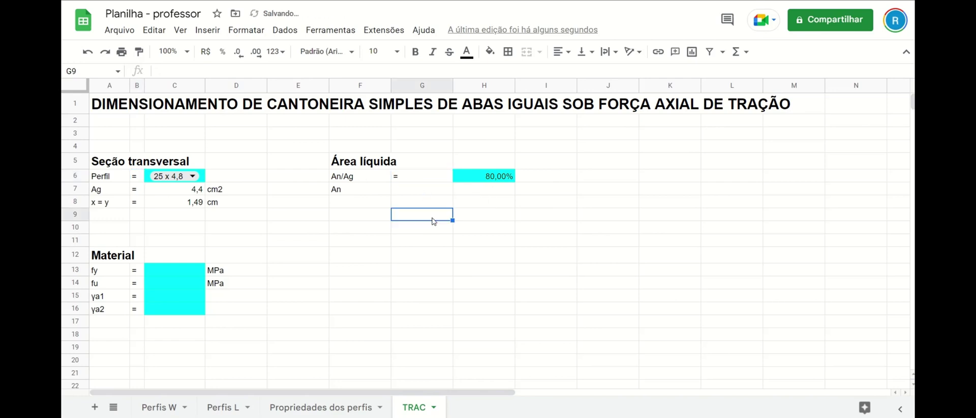
double_click(451, 85)
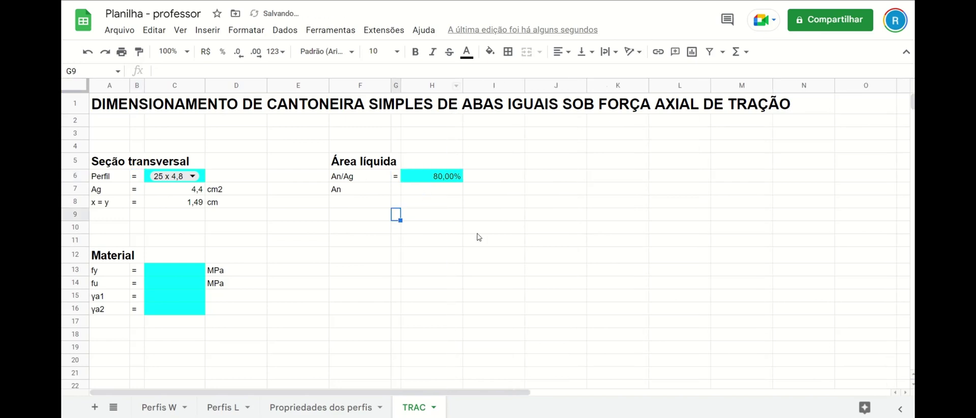
click(478, 228)
Extend the "=" sign from G6 to G7 and calculate An in H7 with the formula =H6*C7
click(398, 178)
drag(398, 180, 399, 192)
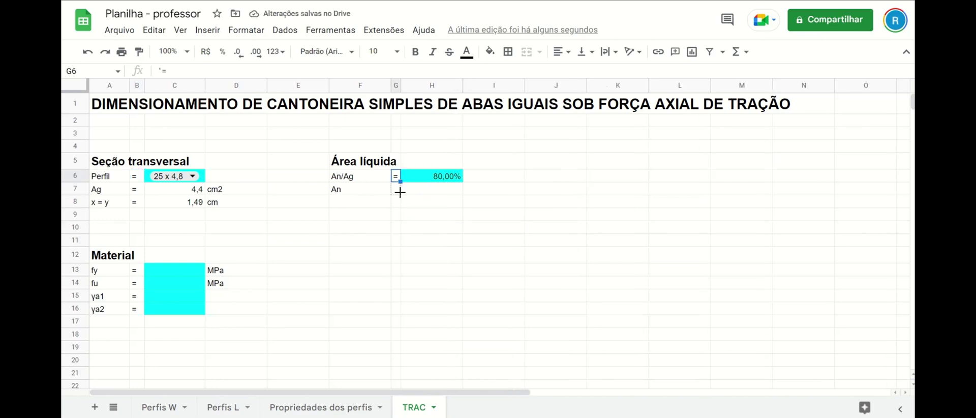
click(425, 196)
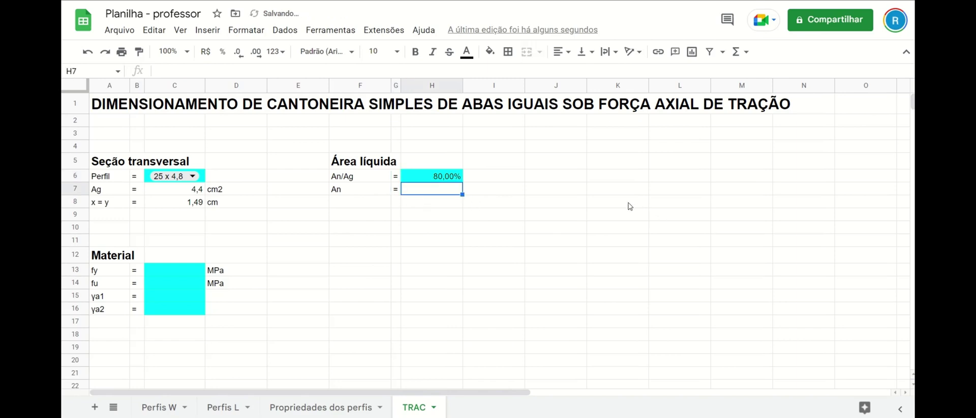
text(=)
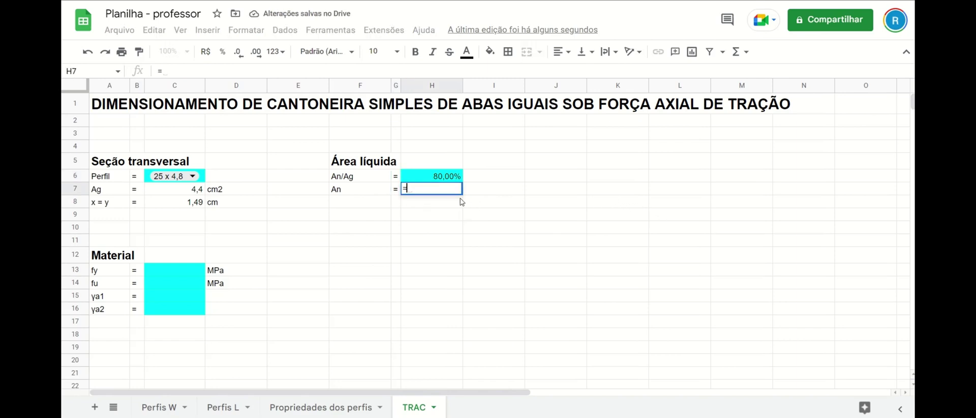
click(435, 175)
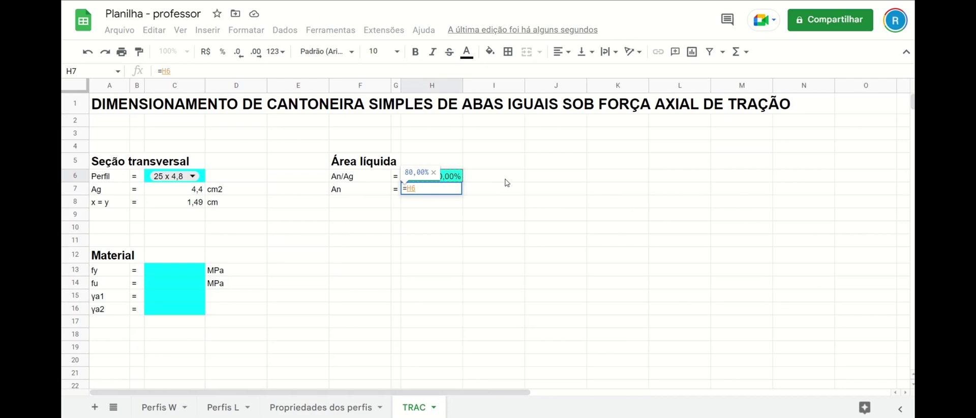
text(*)
click(181, 192)
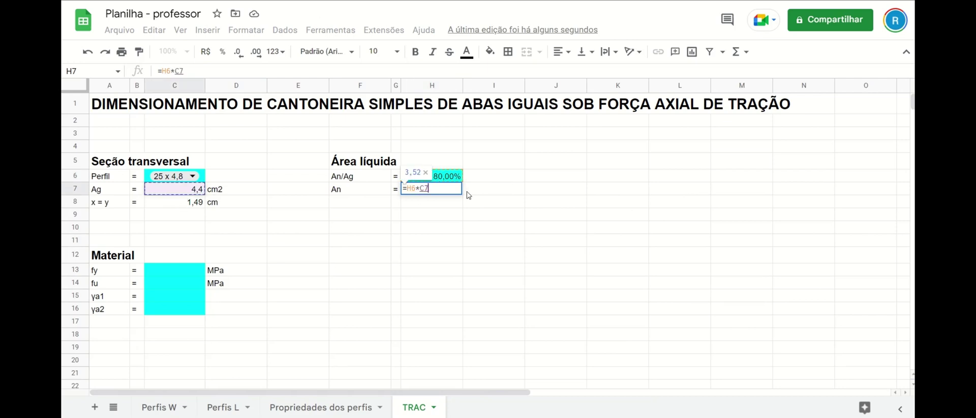
key(Return)
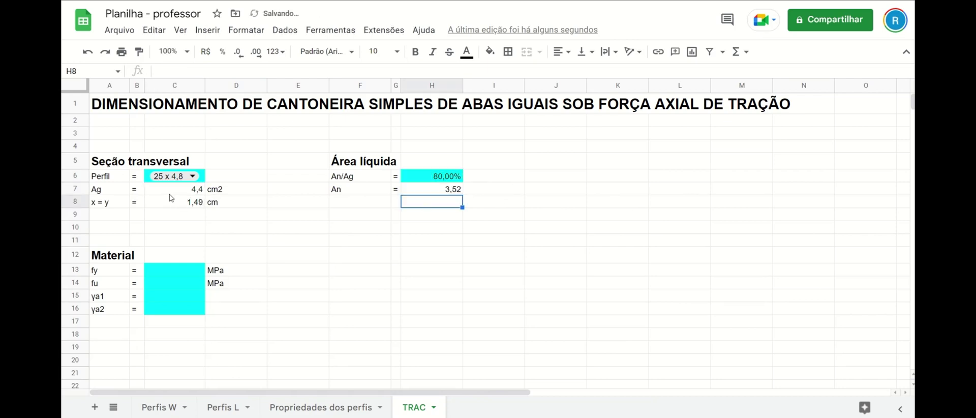
Copy the unit "cm2" from D7 to I7 beside the An value
click(225, 194)
key(ctrl+c)
click(489, 190)
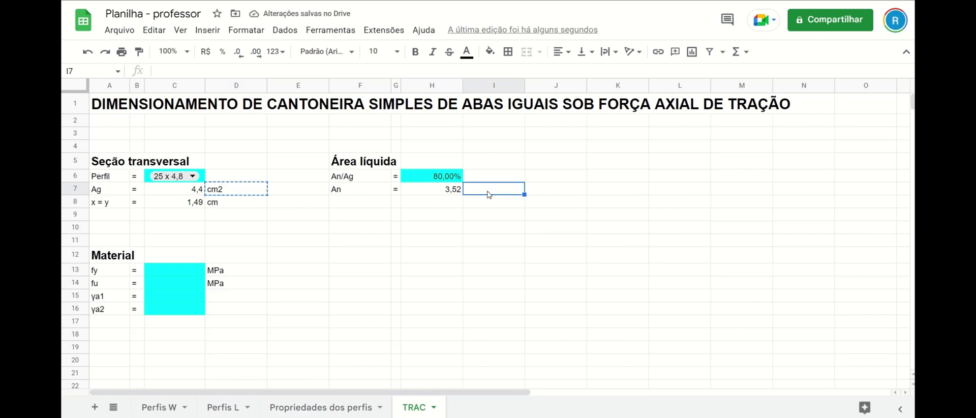
key(ctrl+v)
click(376, 258)
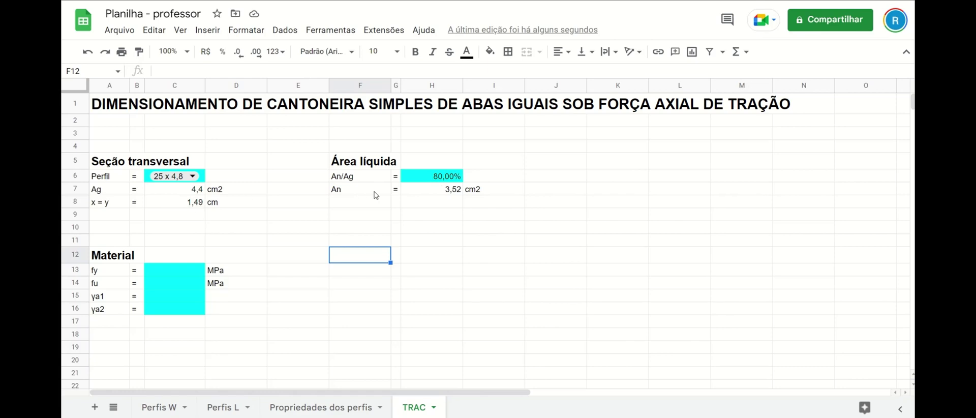
Switch to the PowerPoint presentation and examine the "Área líquida efetiva" slide on the Ct coefficient for open sections
click(430, 193)
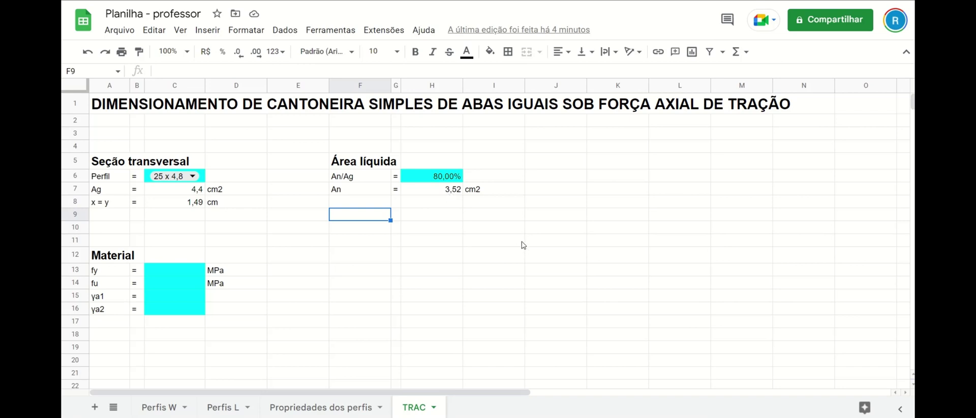
click(245, 397)
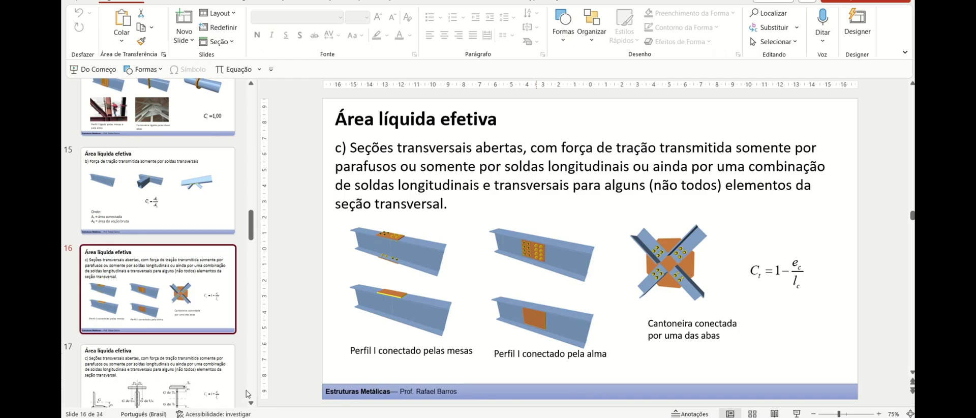
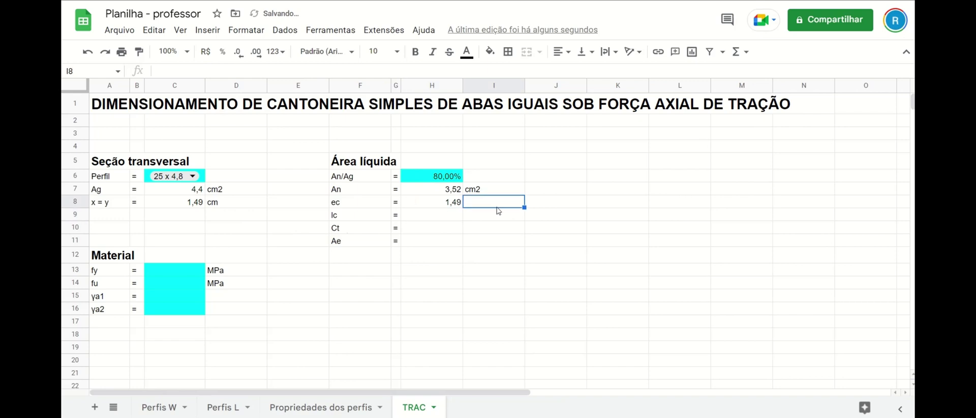
Enter the unit "cm" for ec in I8 and fill the lc input cell H9 with cyan
text(cm)
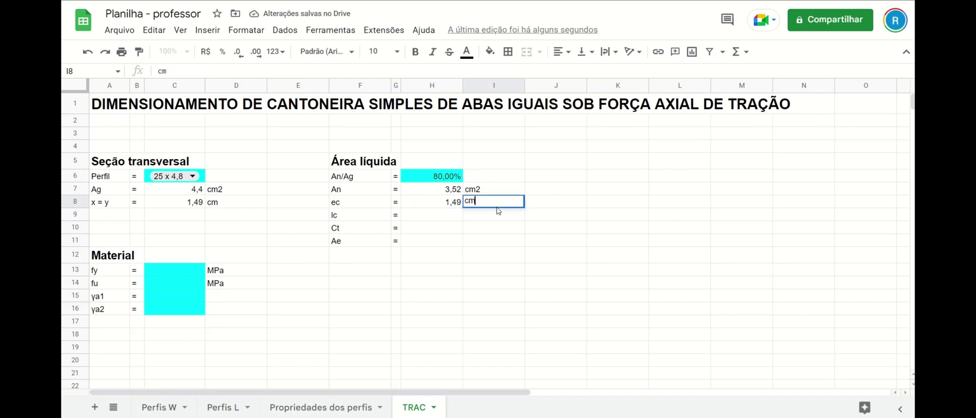
key(Return)
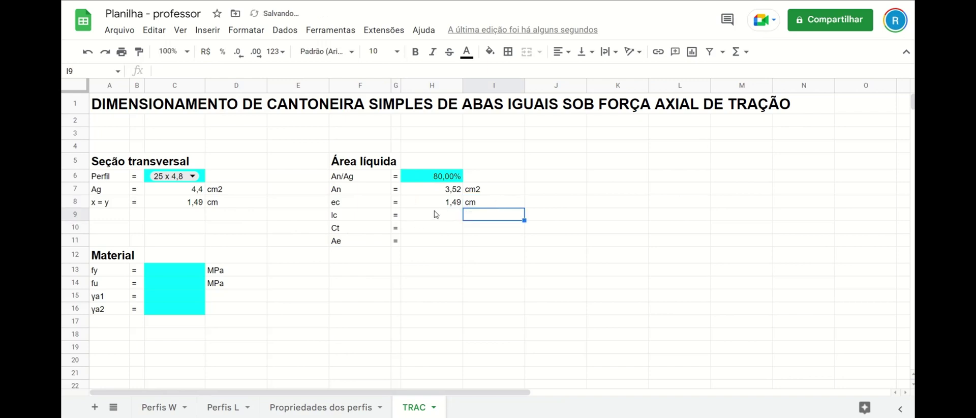
key(Left)
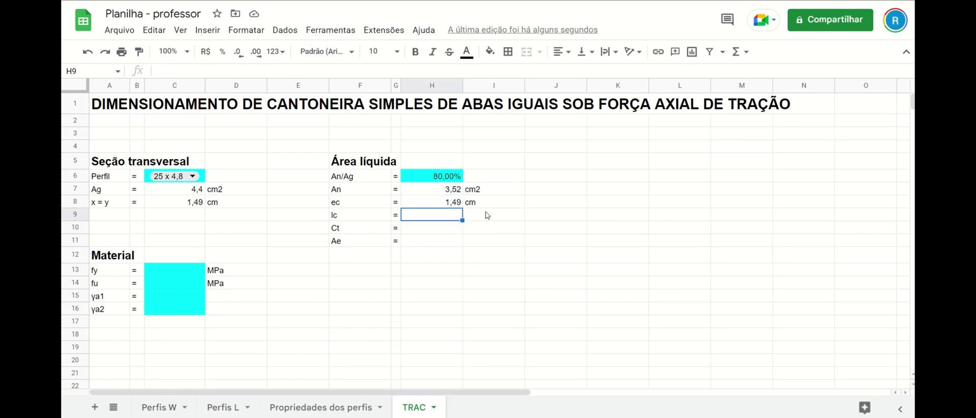
click(498, 54)
click(562, 107)
click(489, 51)
click(562, 111)
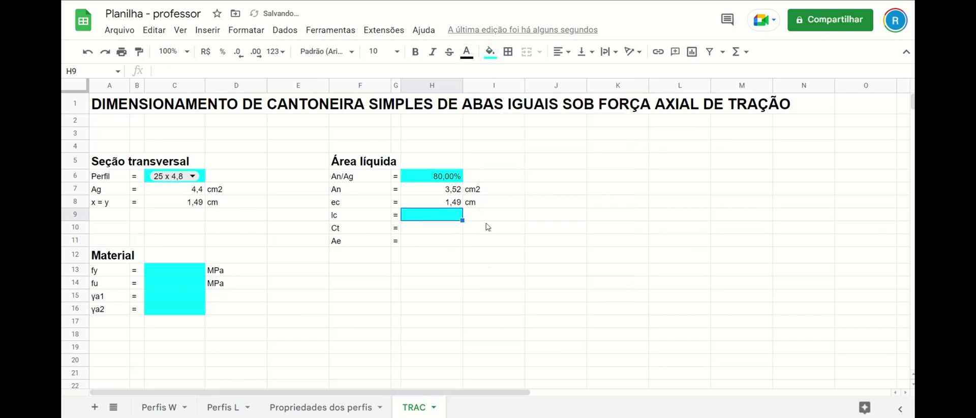
Enter 10 as the lc value in H9 and extend the unit "cm" from I8 to I9
click(483, 216)
click(445, 218)
text(10)
key(Return)
click(496, 206)
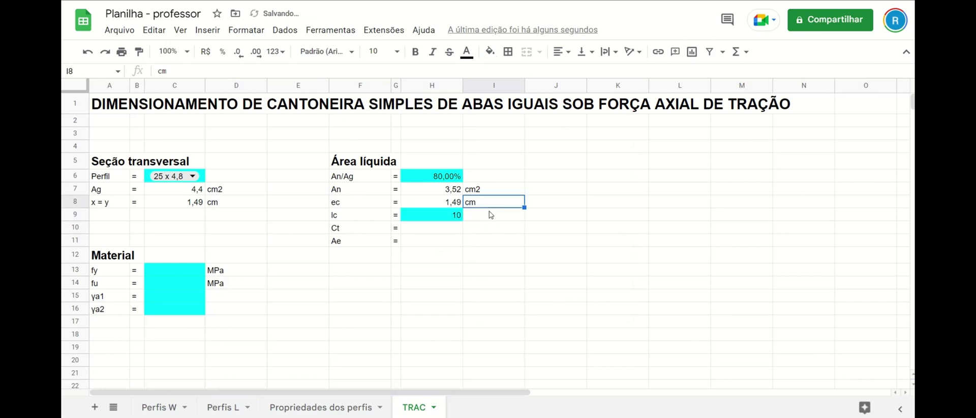
drag(524, 208, 508, 219)
Select the Ct cell H10, then switch to the EMET_Tração.pptx presentation in PowerPoint and examine the Ct formula on slide 17
click(432, 227)
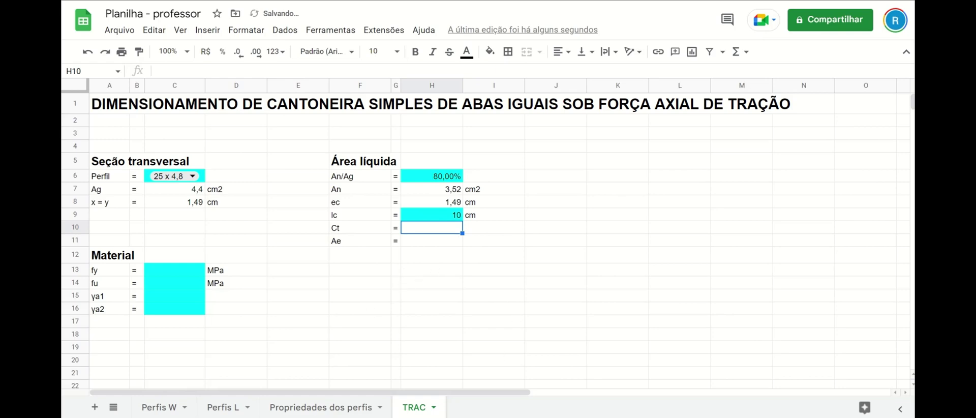
key(alt+Tab)
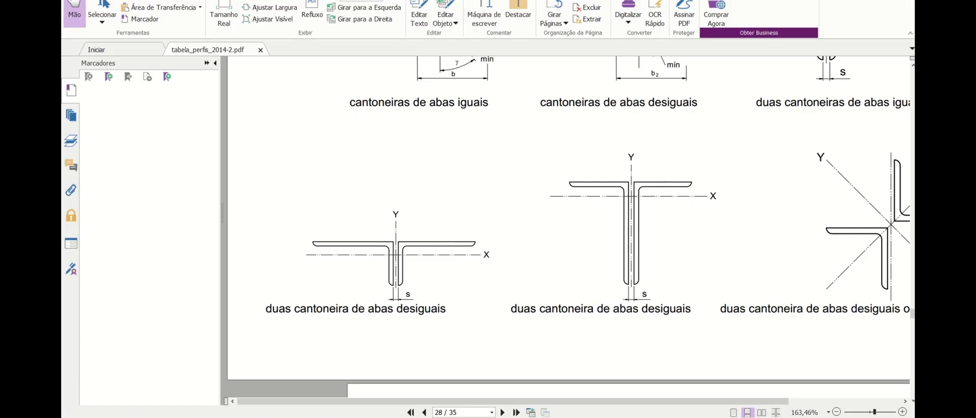
key(alt+Tab)
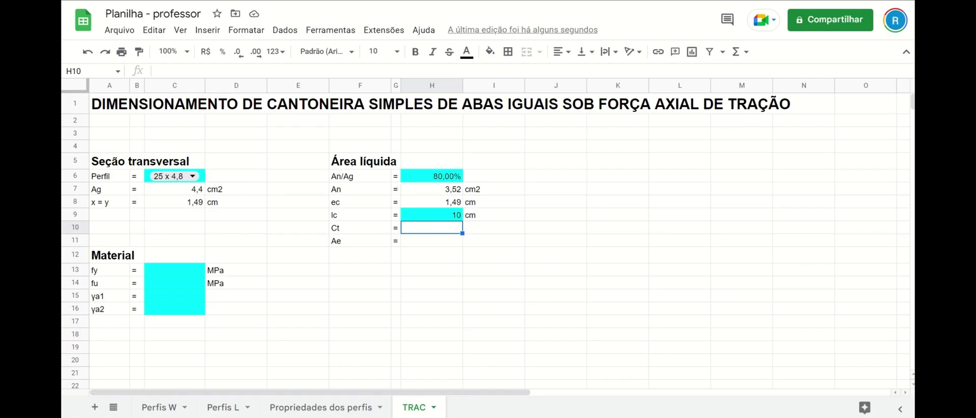
mouse_move(152, 395)
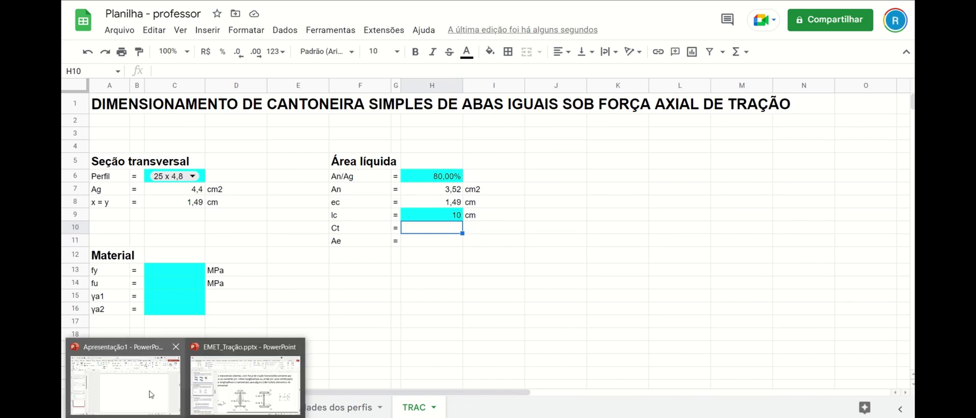
click(247, 386)
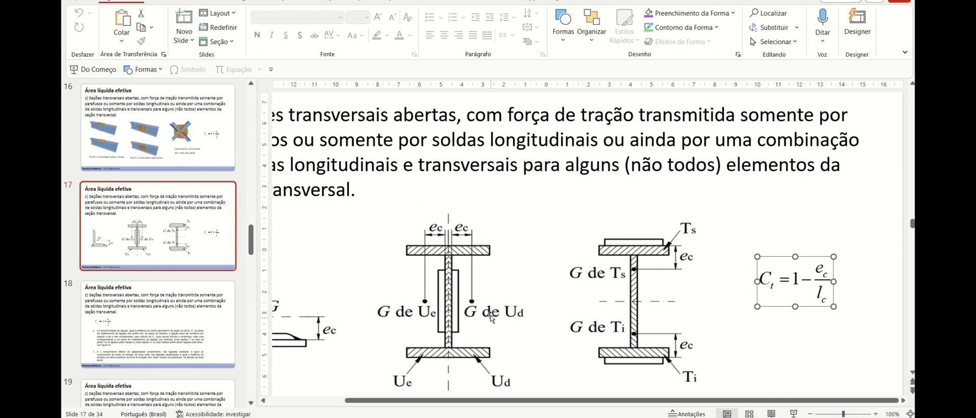
Switch to the Google Sheets spreadsheet and enter the Ct formula =1-H8/H9 in cell H10
key(alt+Tab)
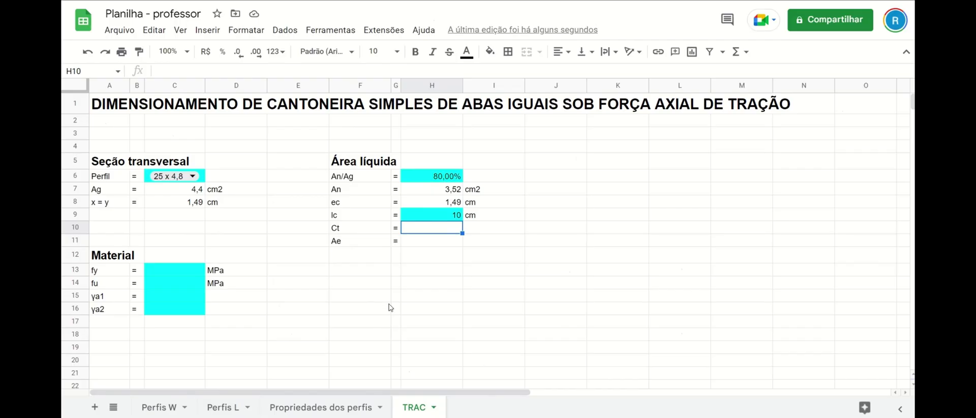
text(=)
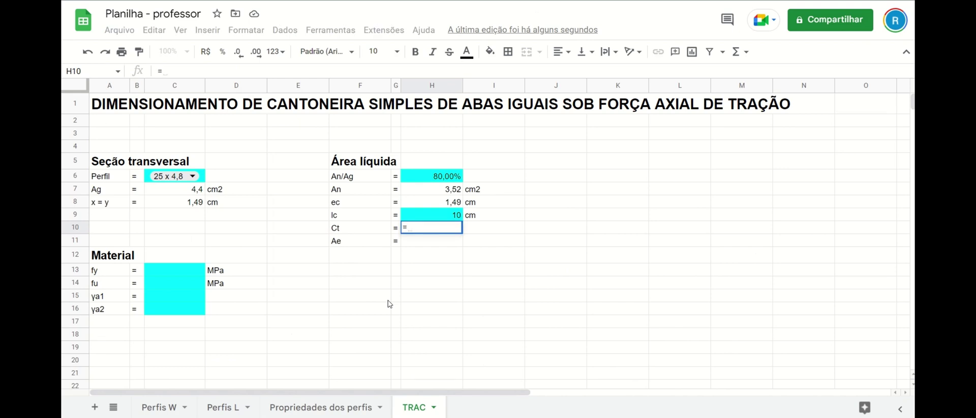
text(1-)
click(438, 205)
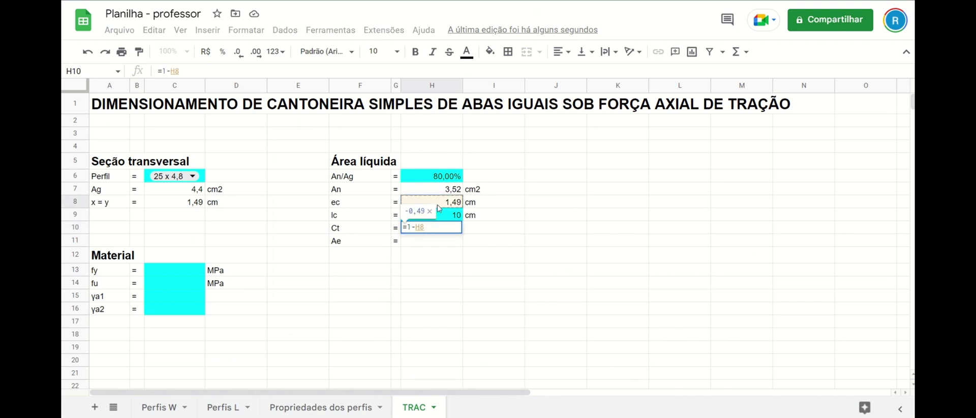
text(/)
click(456, 215)
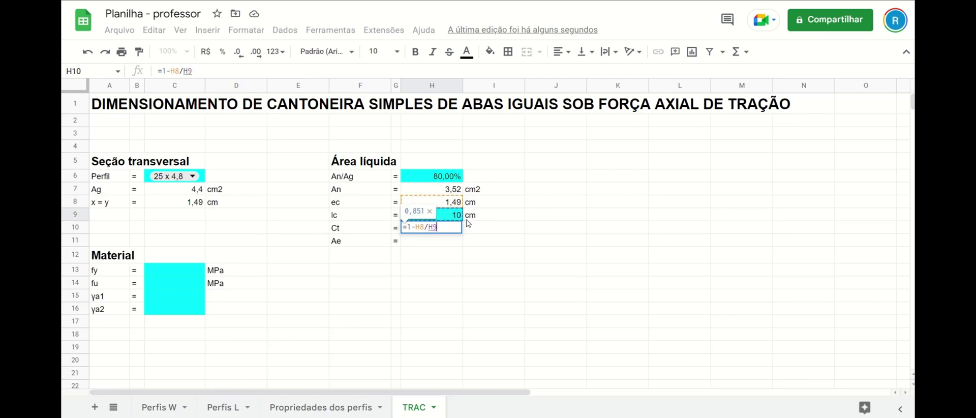
key(Return)
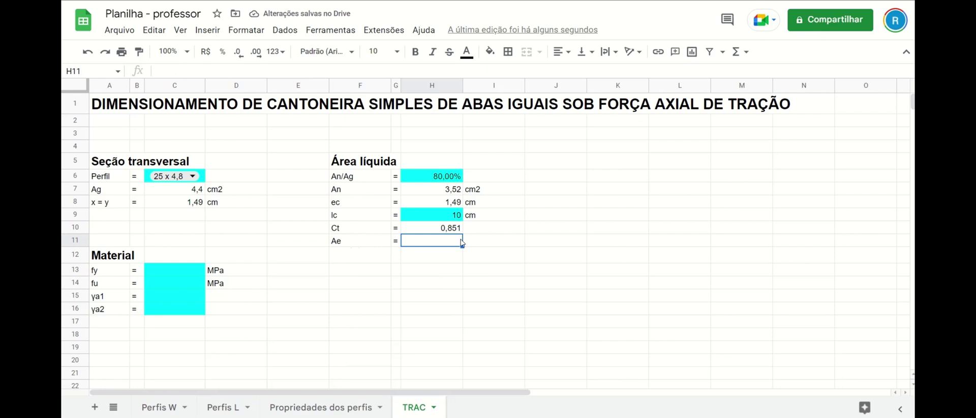
Calculate Ae in cell H11 with the formula =H10*H7
text(=)
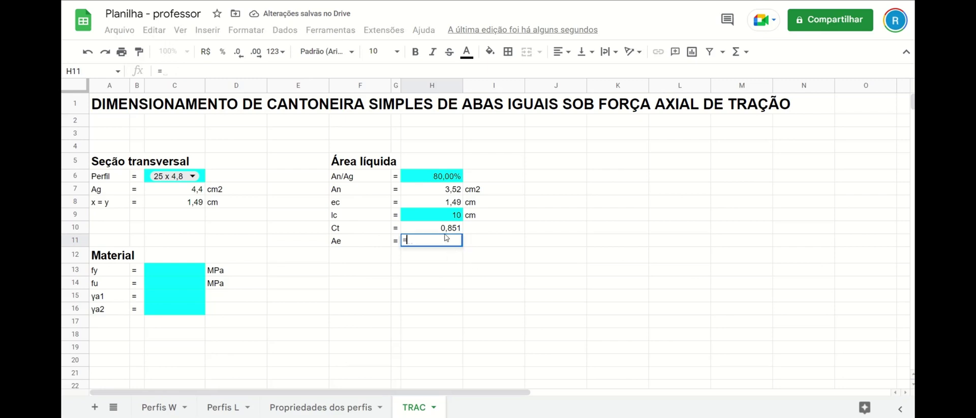
click(444, 229)
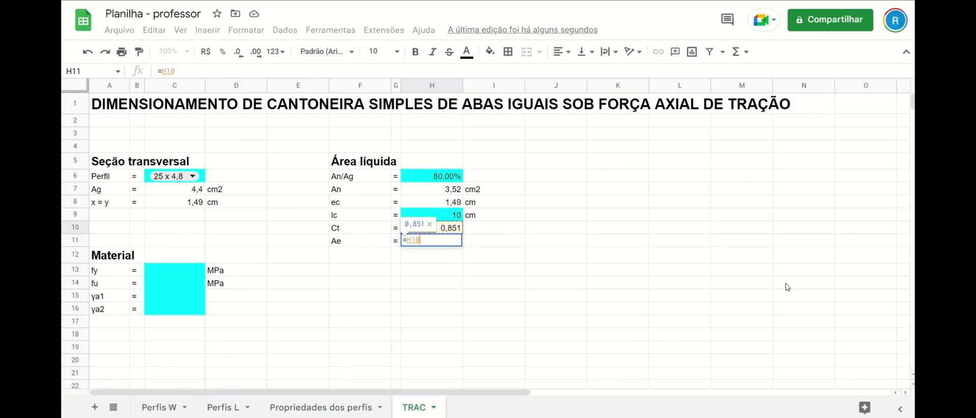
text(*)
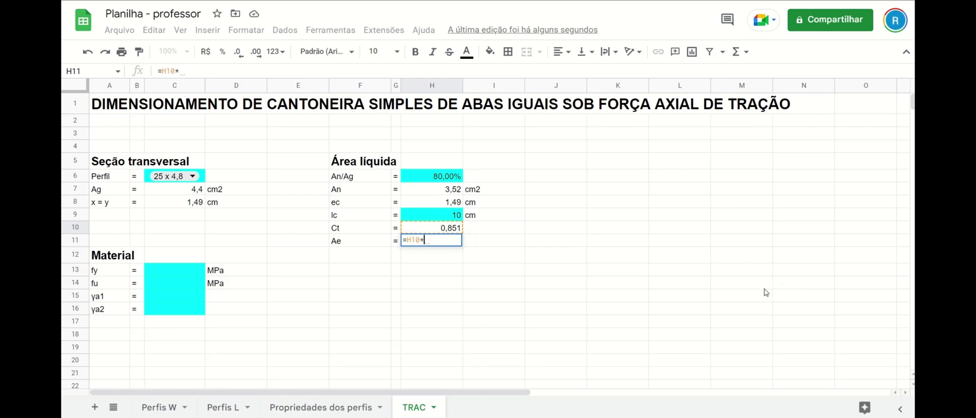
click(454, 192)
key(Return)
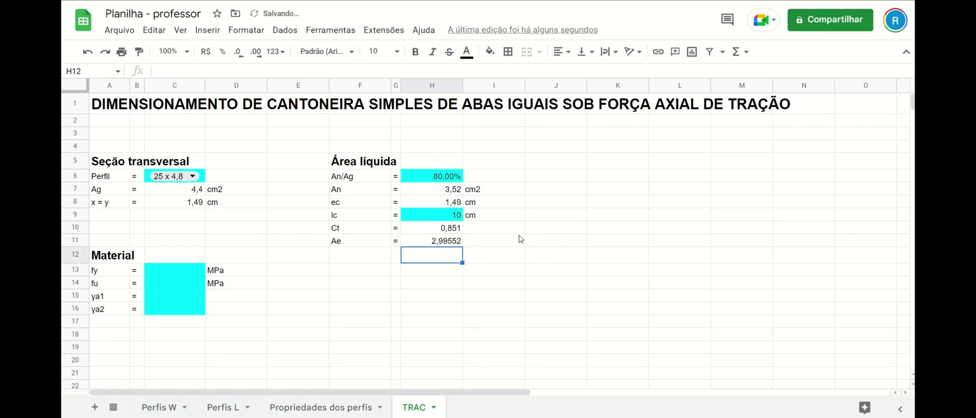
Copy the cm2 unit from the An row to cell I11 beside the Ae value
click(486, 194)
key(ctrl+c)
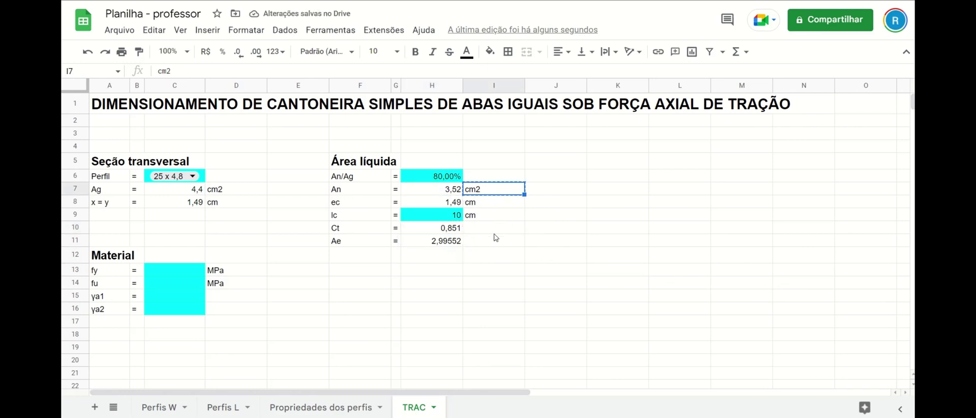
click(495, 241)
key(ctrl+v)
click(495, 309)
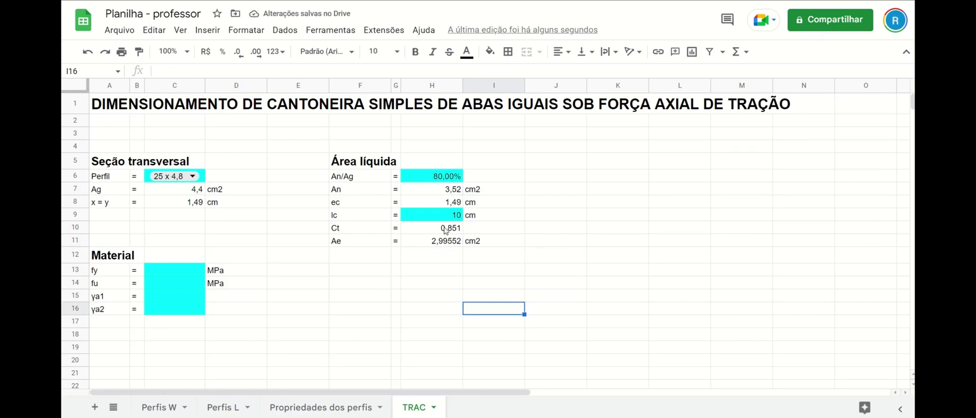
Format the Ct and Ae values in H10:H11 to show two decimal places
drag(446, 231, 446, 241)
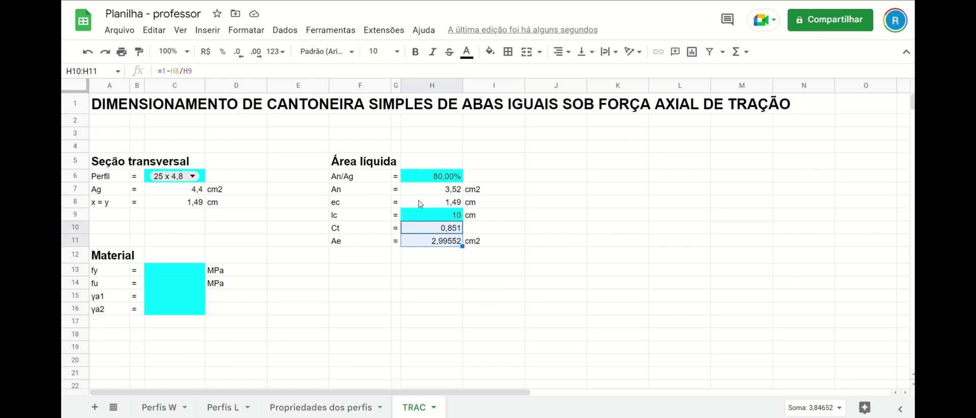
click(240, 54)
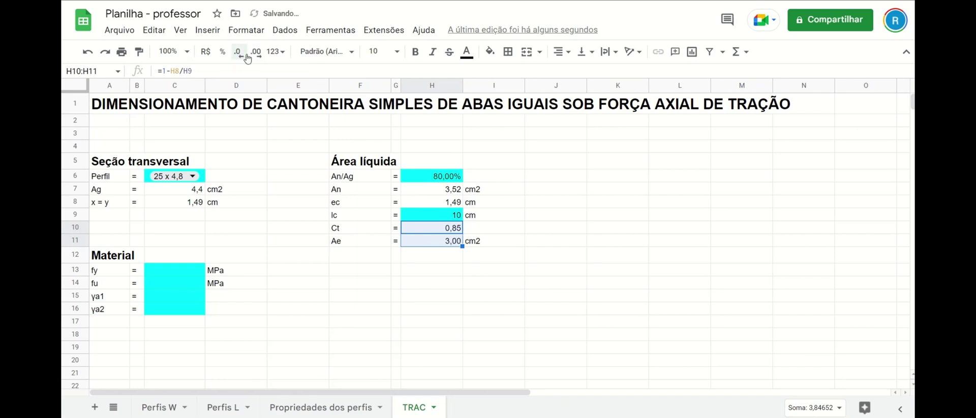
click(240, 55)
click(241, 55)
click(256, 51)
click(256, 52)
click(255, 52)
click(256, 52)
click(240, 53)
click(241, 53)
click(524, 269)
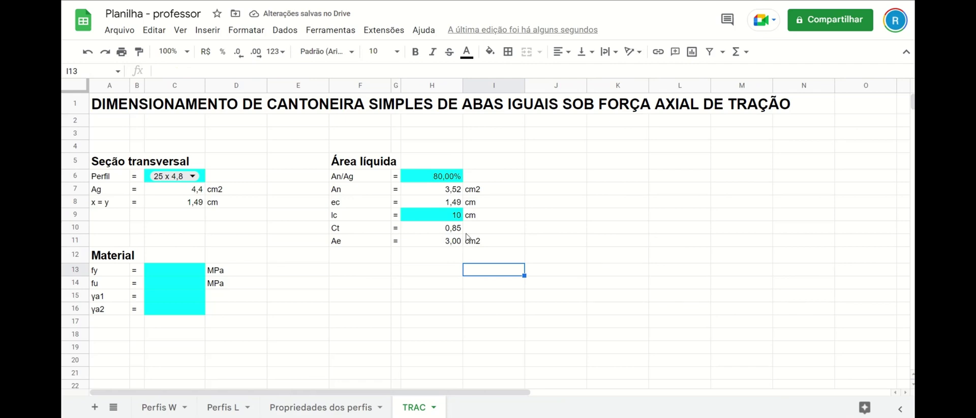
Enter the section heading "Esforço solicitante" in cell F12, below the Área líquida block
click(449, 242)
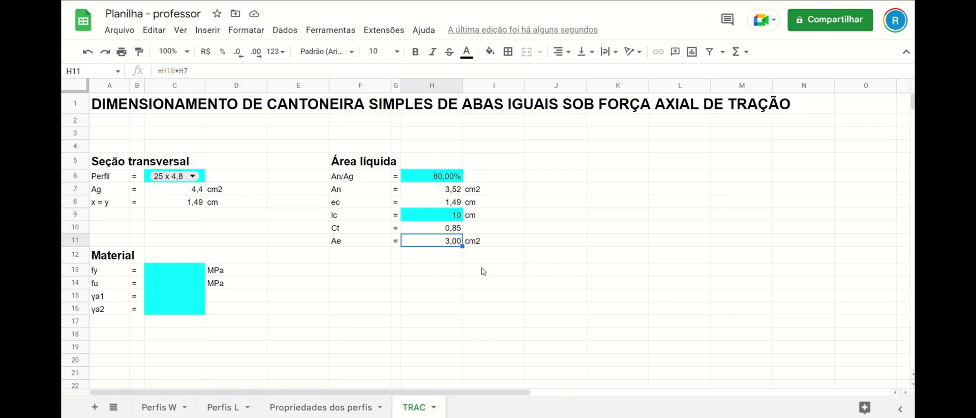
click(360, 270)
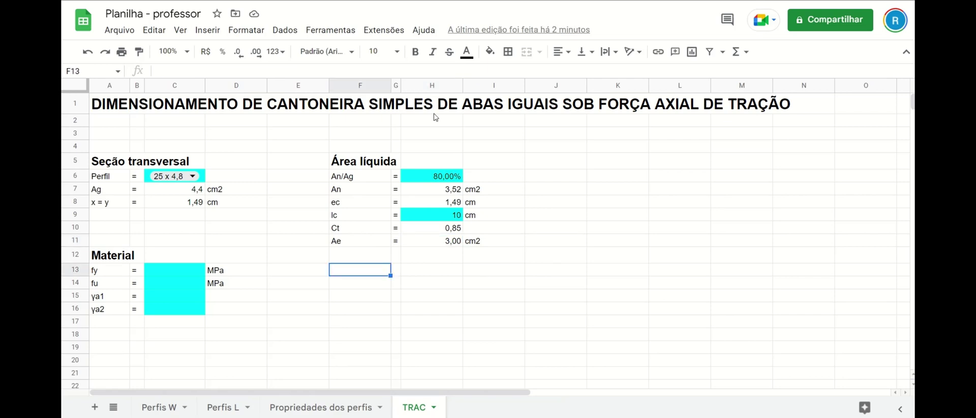
click(352, 261)
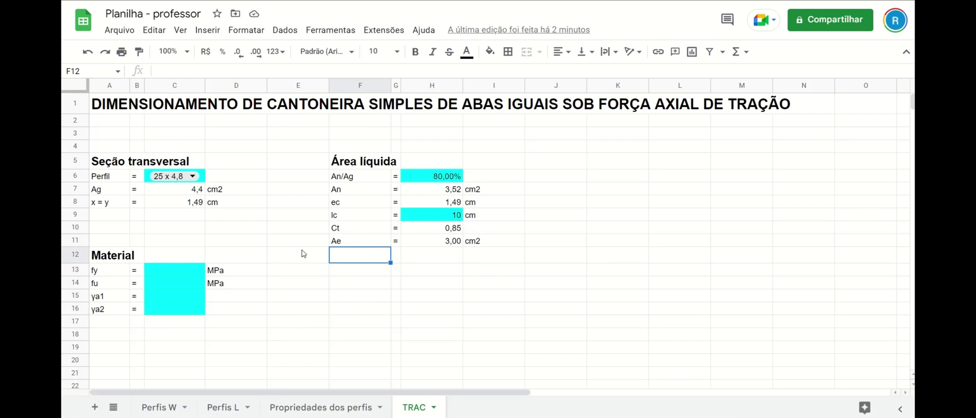
text(Esforço so)
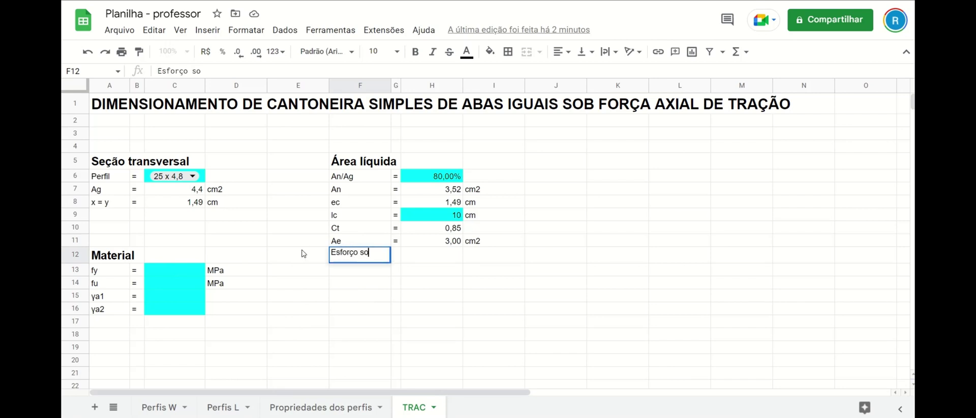
text(licitante)
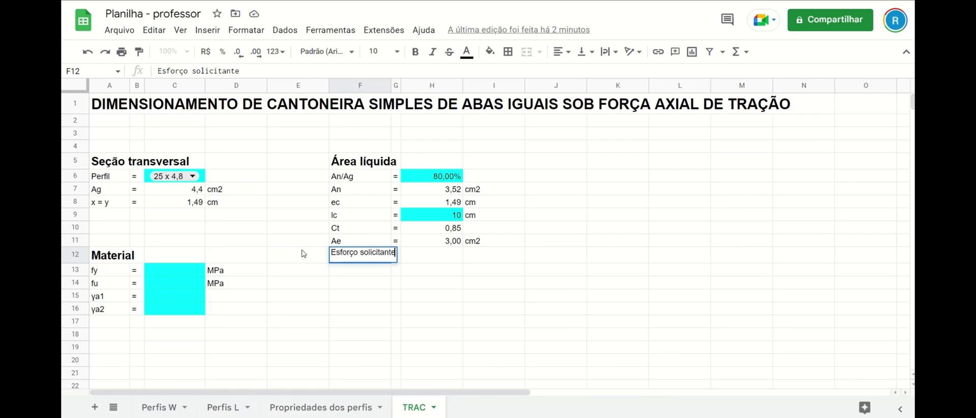
key(Return)
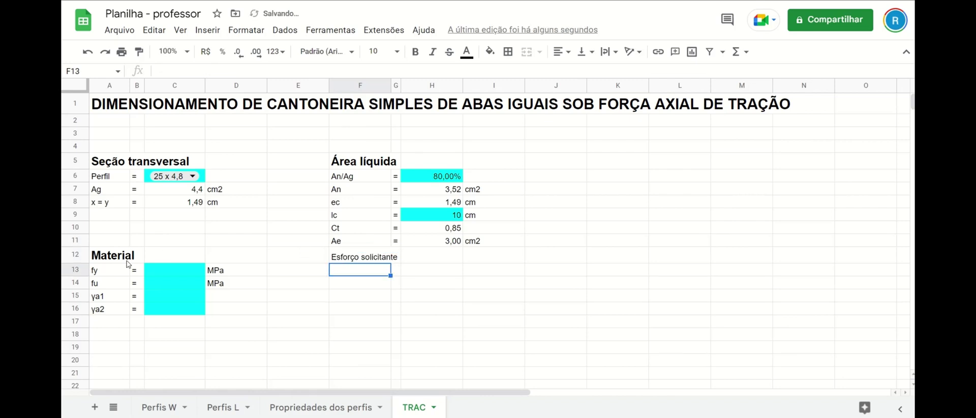
Copy the formatting of the Material heading in A12 onto the "Esforço solicitante" heading in F12
click(123, 260)
click(371, 261)
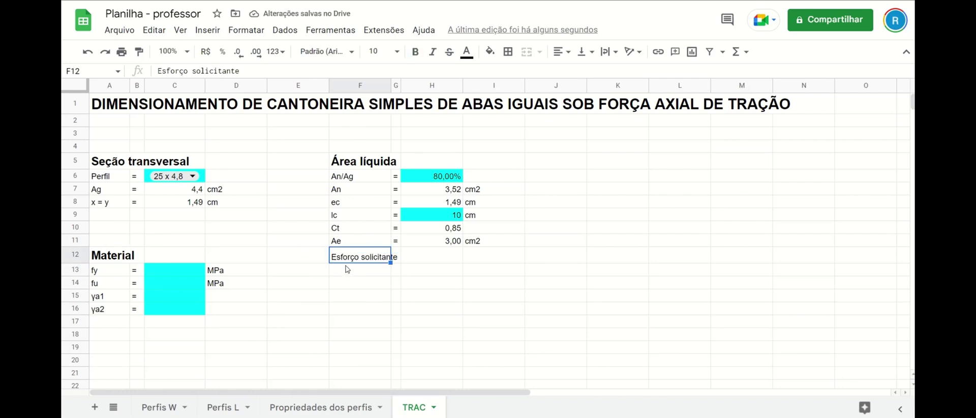
click(113, 261)
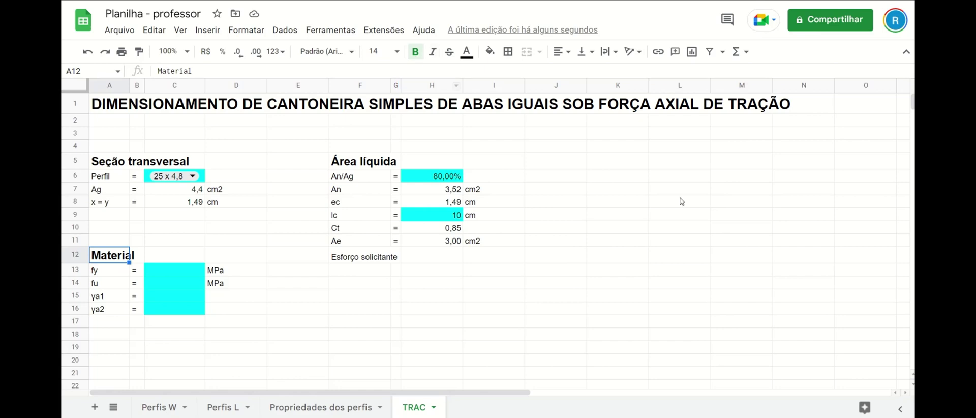
click(344, 259)
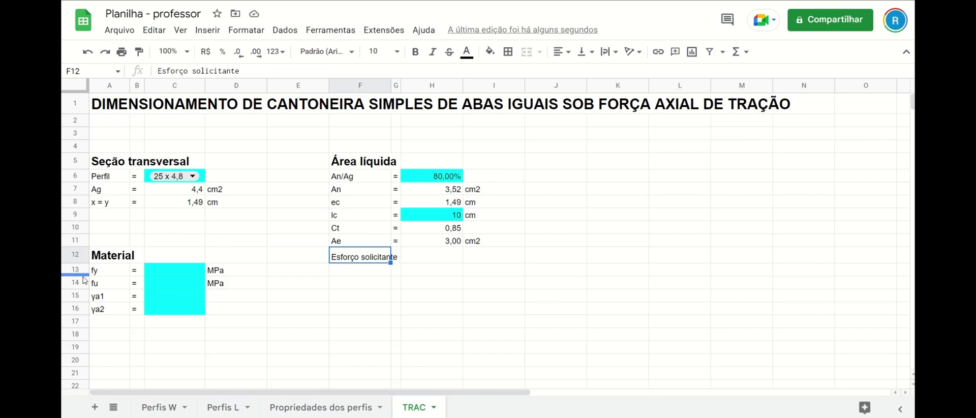
click(112, 259)
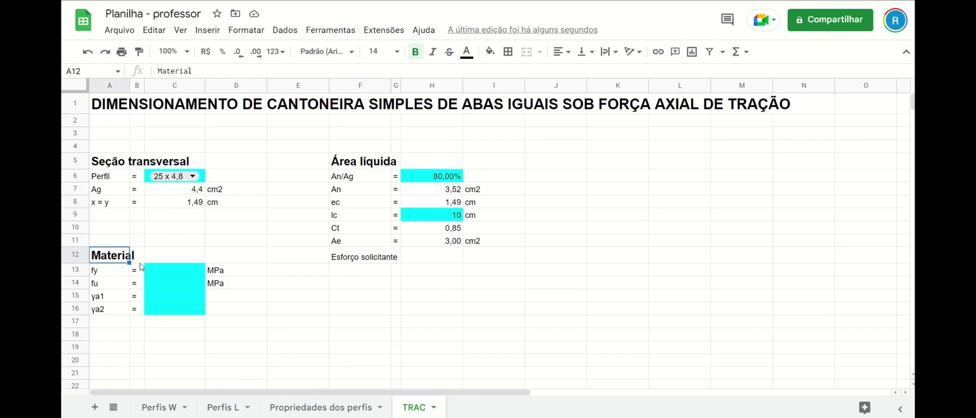
click(139, 51)
click(351, 257)
click(482, 312)
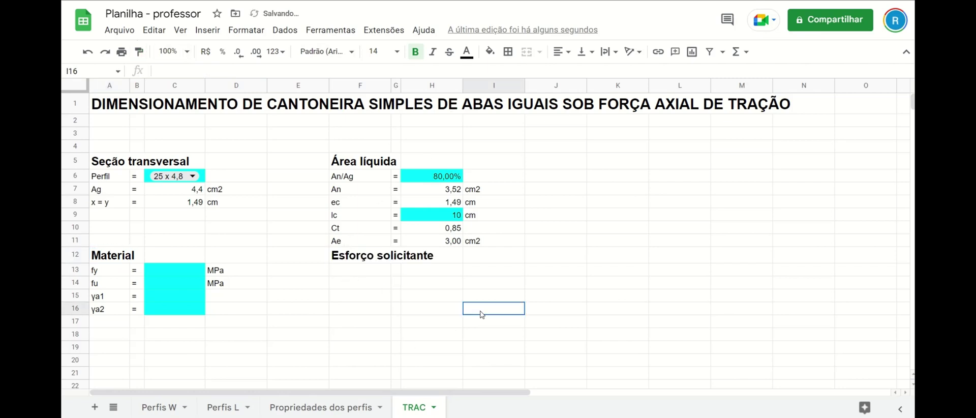
Move the range A12:L17 with the Material and Esforço solicitante sections down two rows, starting at A14
mouse_move(107, 261)
mouse_down()
mouse_move(501, 321)
mouse_move(636, 307)
mouse_move(648, 338)
mouse_move(654, 320)
mouse_up()
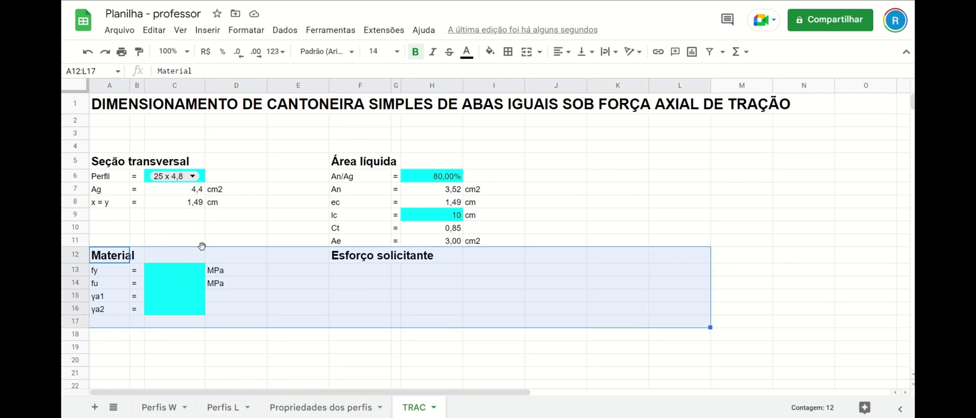
key(ctrl+c)
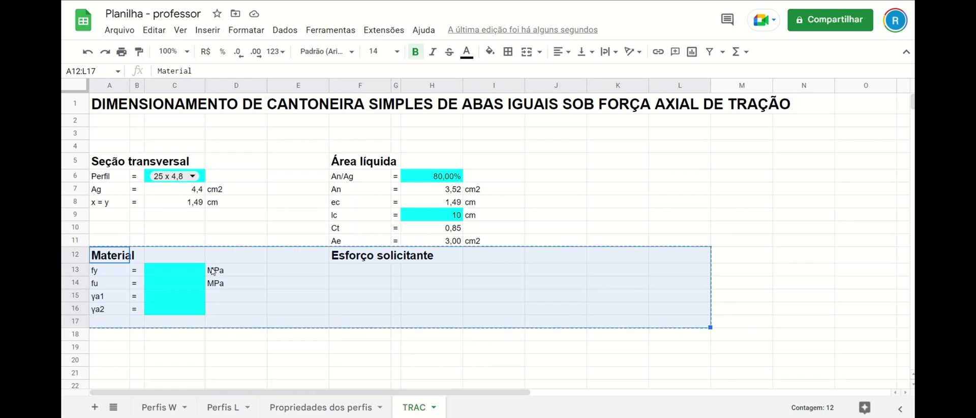
click(108, 284)
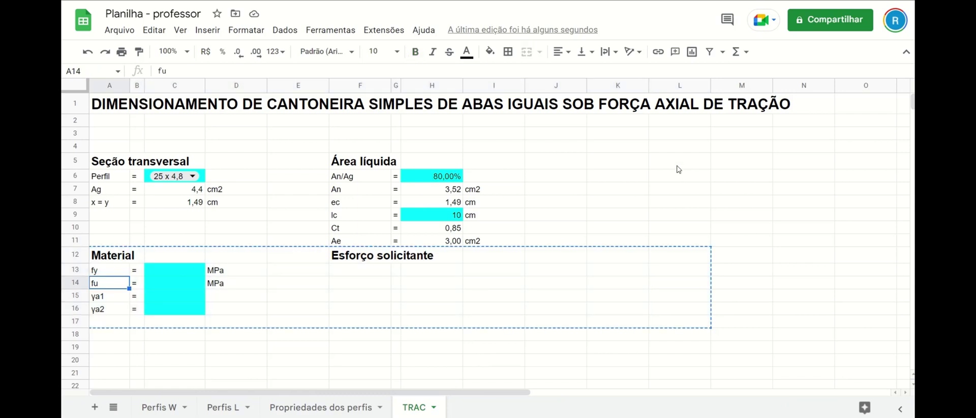
key(ctrl+v)
click(621, 175)
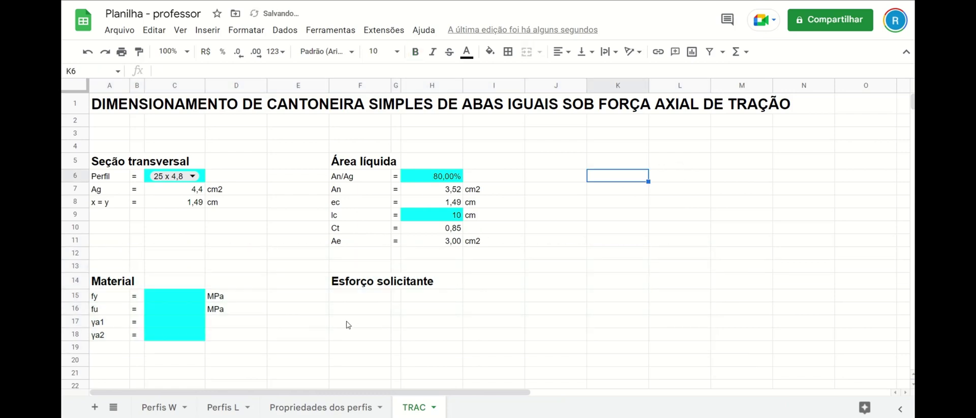
Add the label NtSd in F15 under Esforço solicitante and copy the equals sign from G11 into G15
click(357, 301)
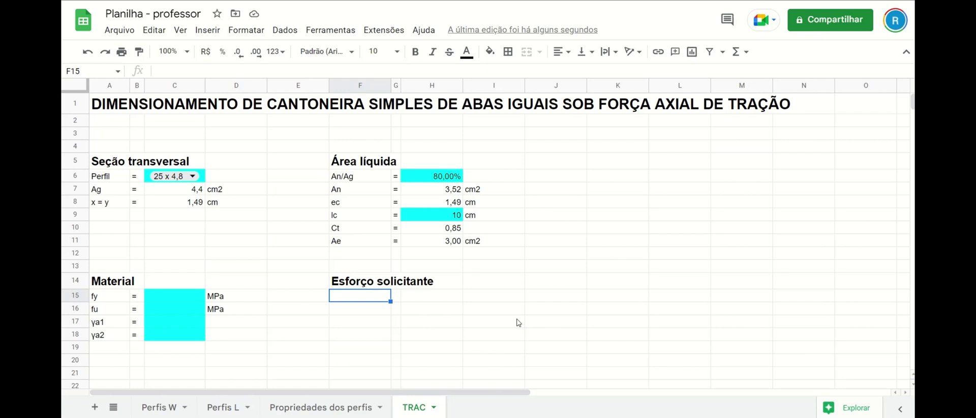
text(NtSd)
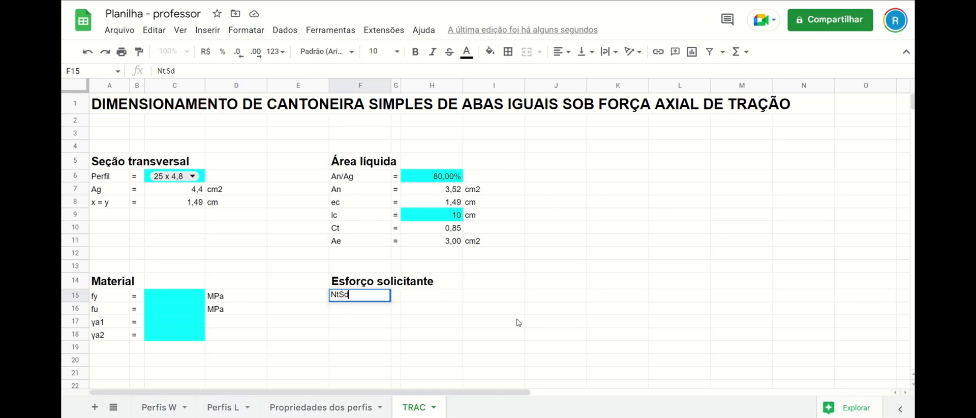
key(Return)
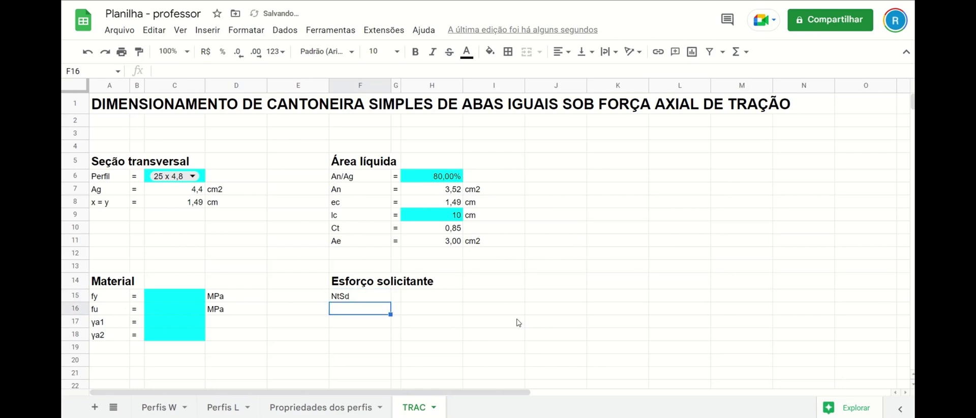
click(396, 242)
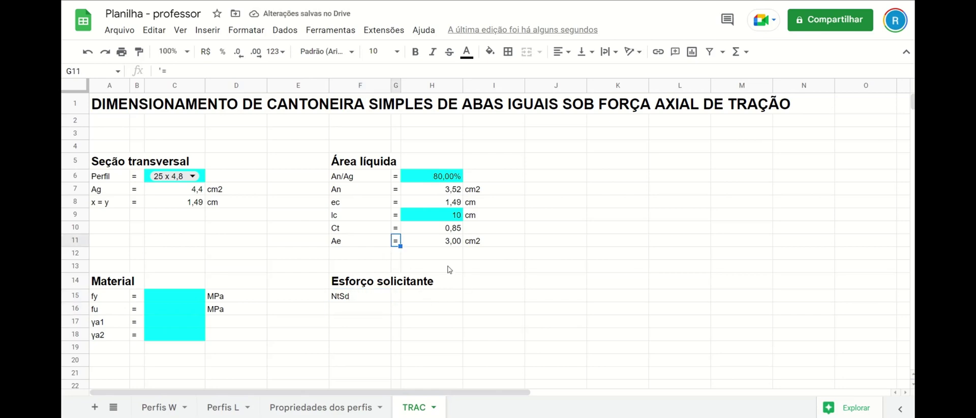
key(ctrl+c)
click(396, 300)
key(ctrl+v)
click(432, 324)
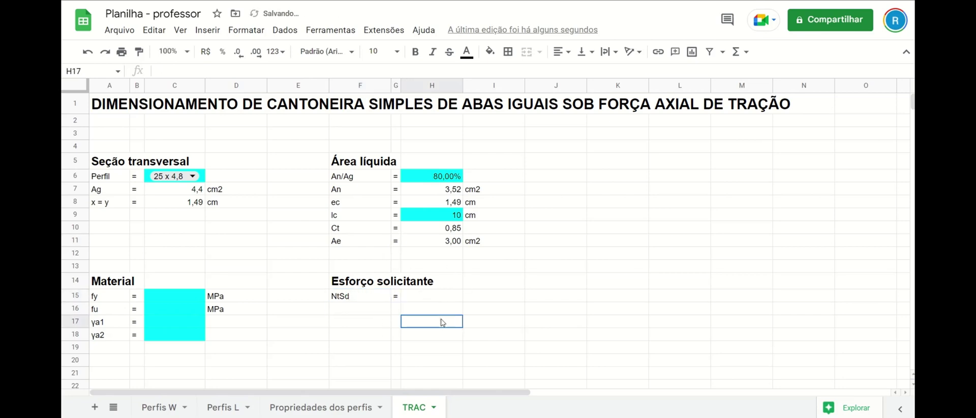
Fill the NtSd input cell H15 with cyan and enter the unit kN in I15
click(437, 296)
click(491, 52)
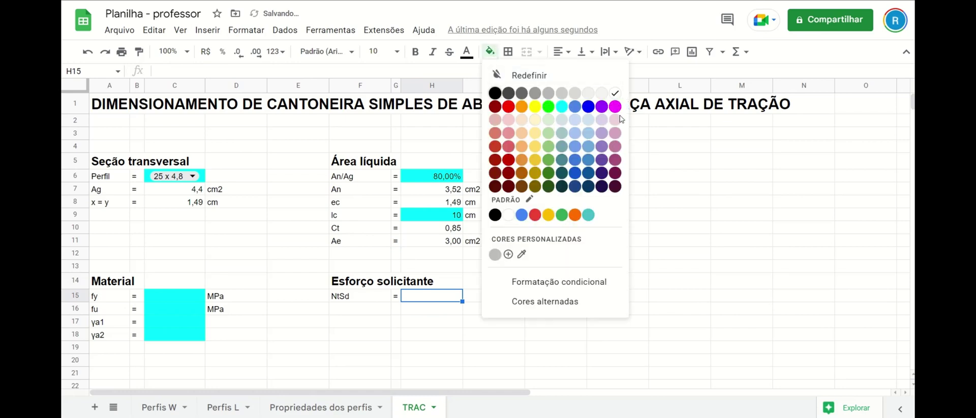
click(562, 106)
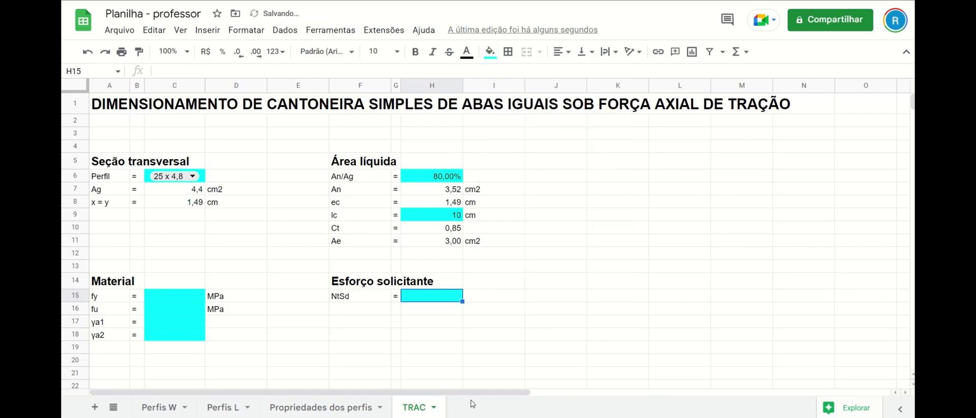
click(452, 334)
click(481, 301)
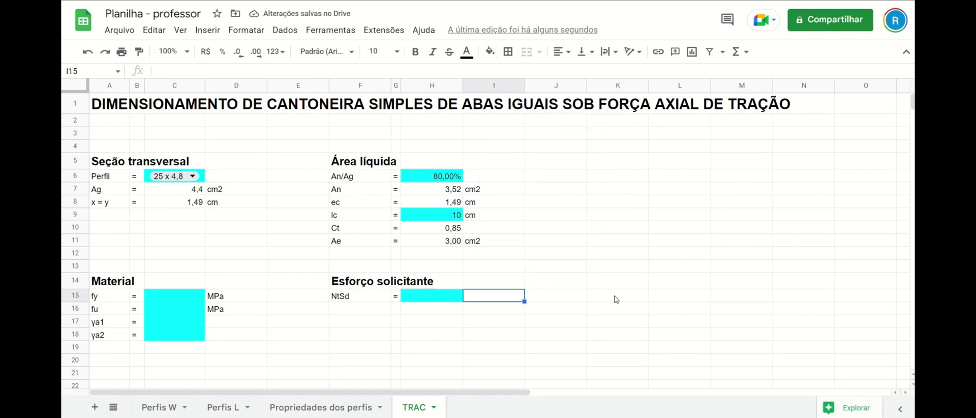
text(kN)
key(Return)
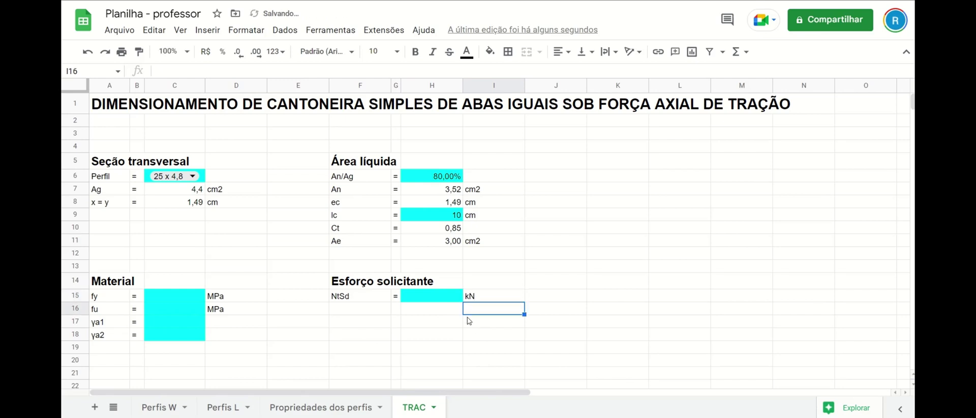
Enter the section heading "Força axial resistente de cálculo" in cell A22, below the Material block
scroll(363, 293, down, 1)
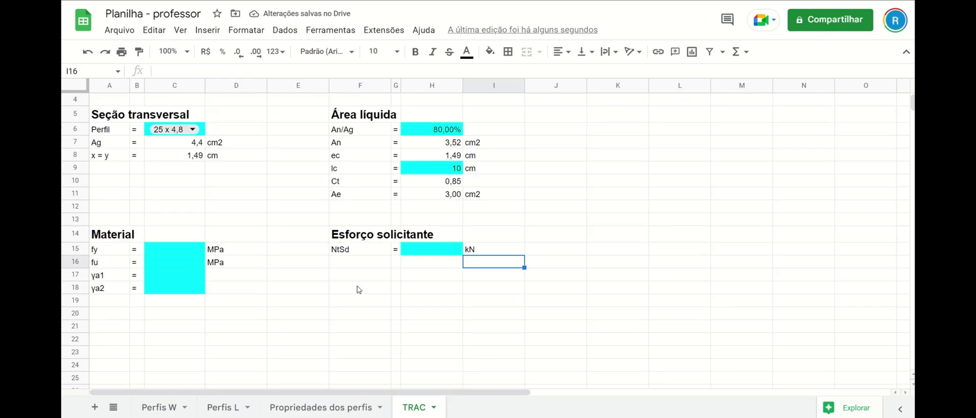
click(116, 340)
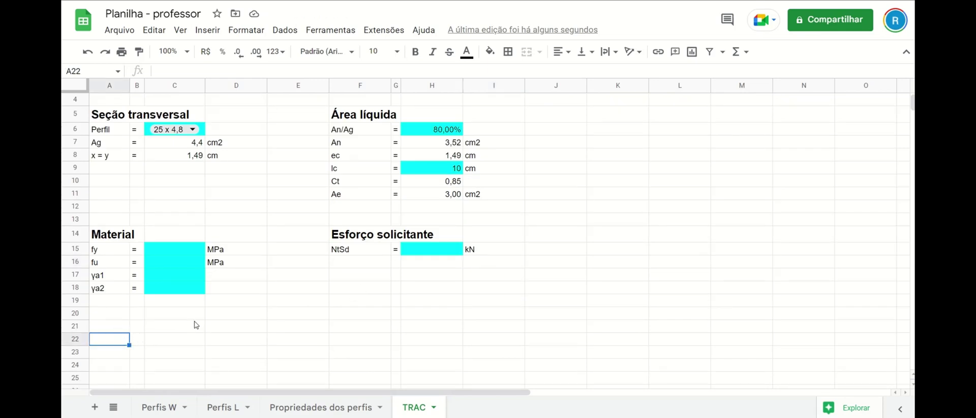
scroll(196, 324, up, 1)
text(Força)
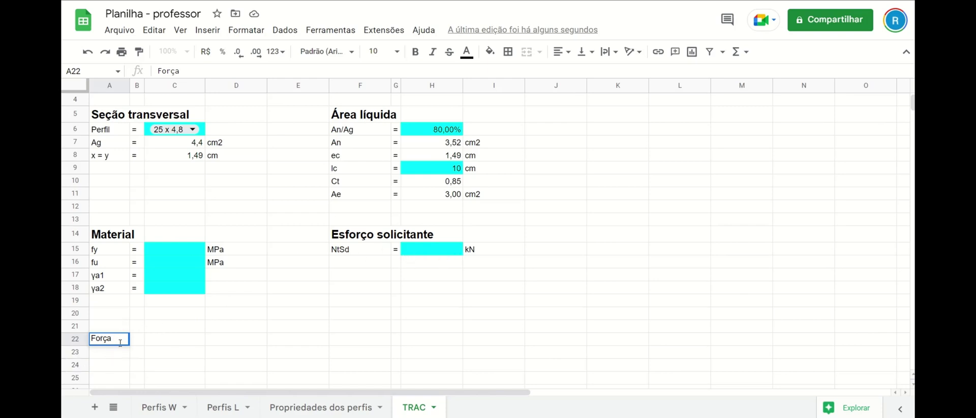
text(axial resistente de cálculo)
key(Return)
Copy the formatting of the Material heading in A14 onto the "Força axial resistente de cálculo" heading in A22
click(109, 234)
click(139, 51)
click(109, 338)
key(Down)
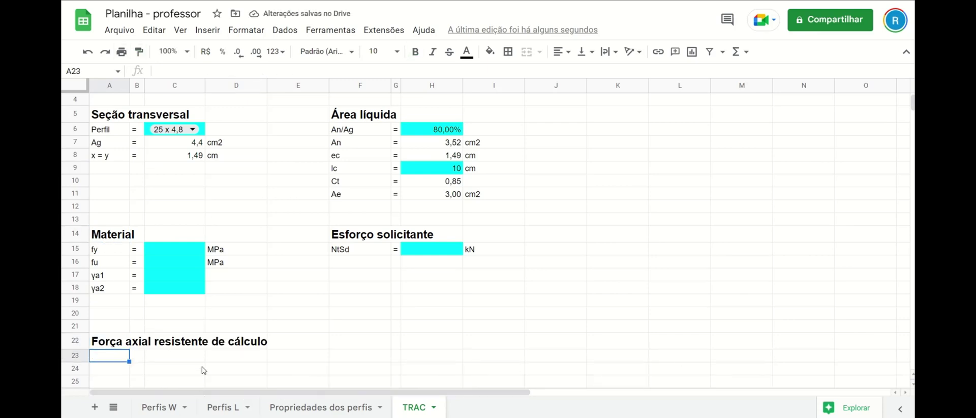
Switch to the PowerPoint slides, examine the Nt,Rd expressions for gross-section yielding and net-section rupture, and return to the spreadsheet
scroll(389, 316, down, 2)
scroll(389, 316, up, 1)
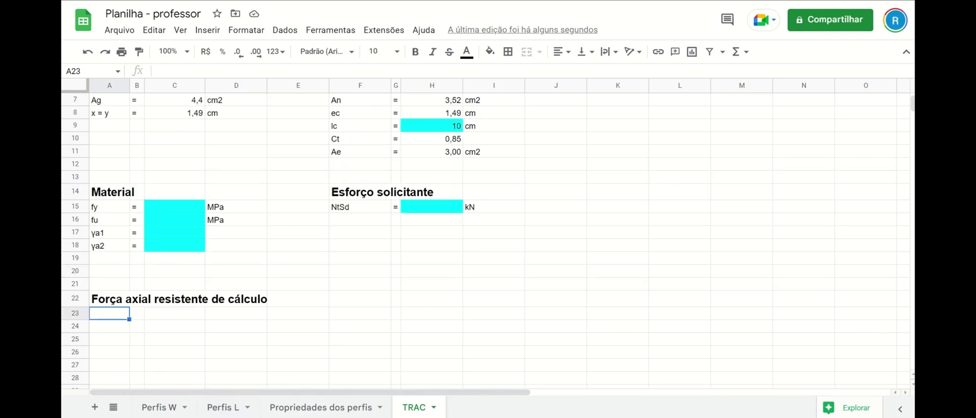
key(alt+Tab)
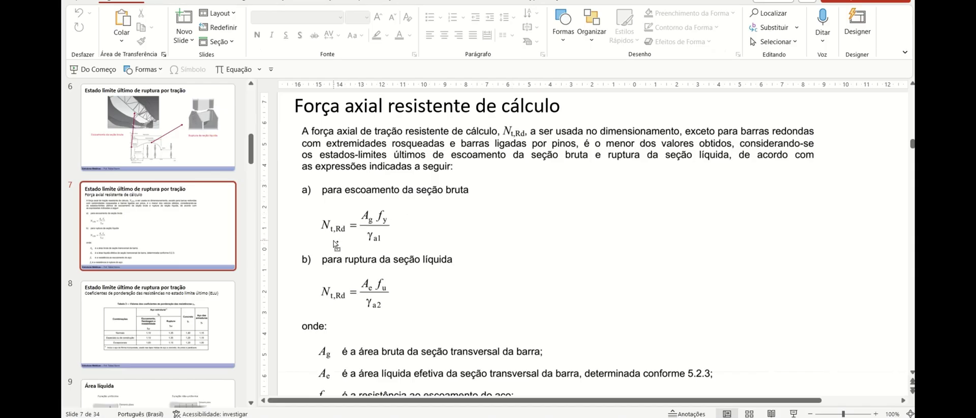
ctrl+scroll(341, 248, up, 2)
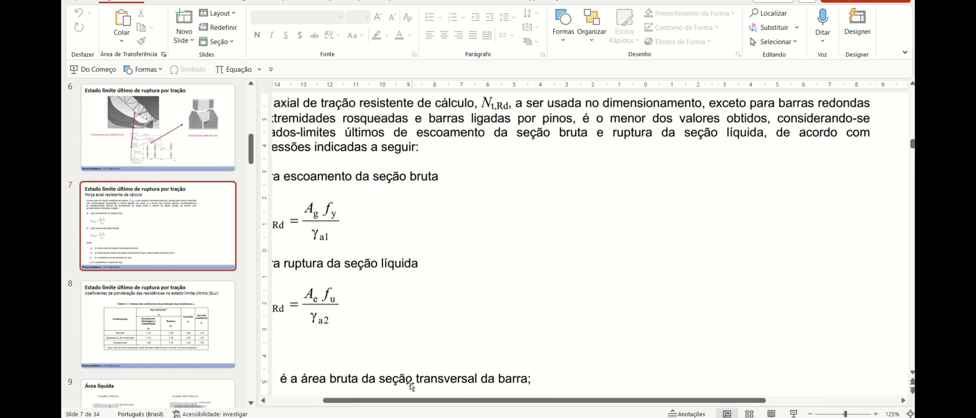
drag(411, 402, 366, 402)
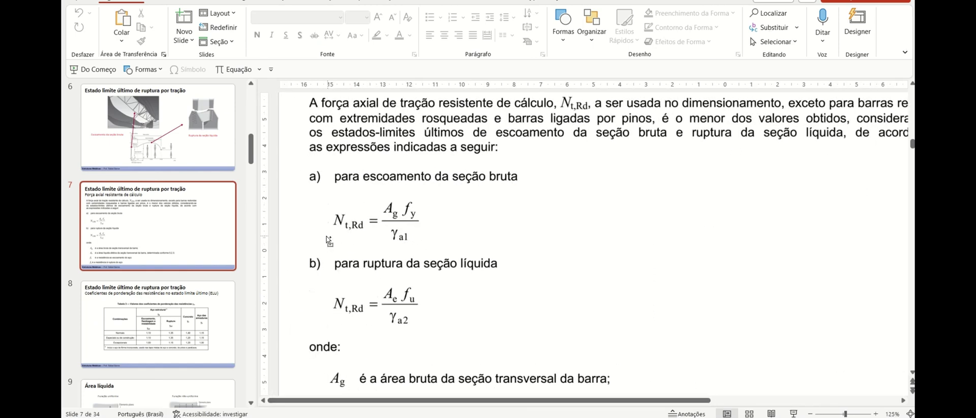
scroll(327, 242, up, 1)
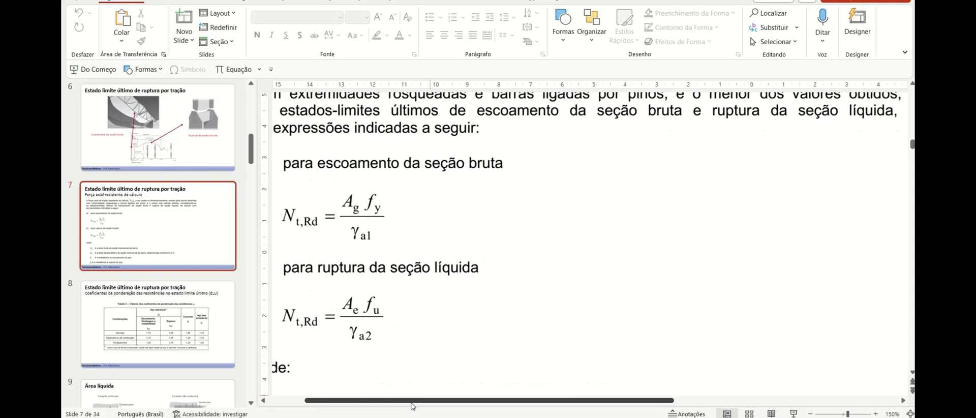
drag(413, 405, 376, 405)
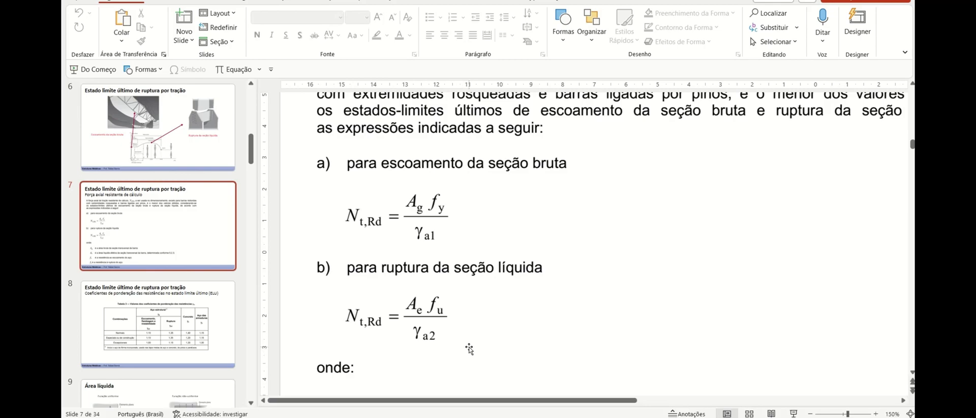
key(alt+Tab)
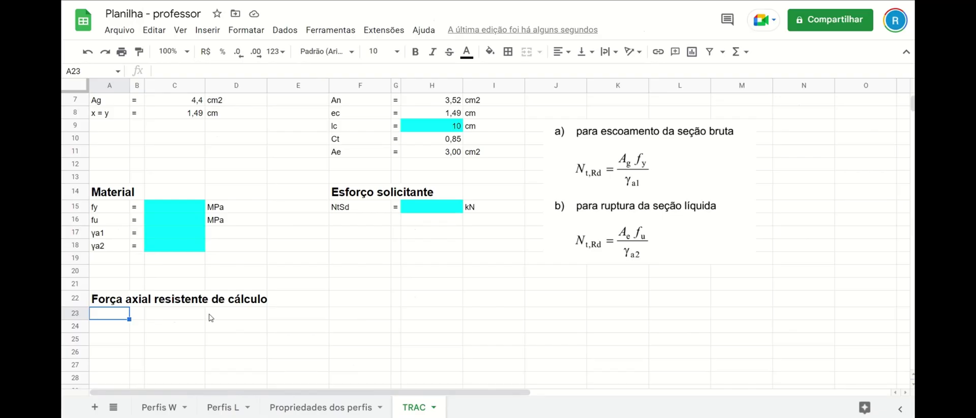
Enter the subheading "Escoamento da seção bruta" in cell A23
text(Esco)
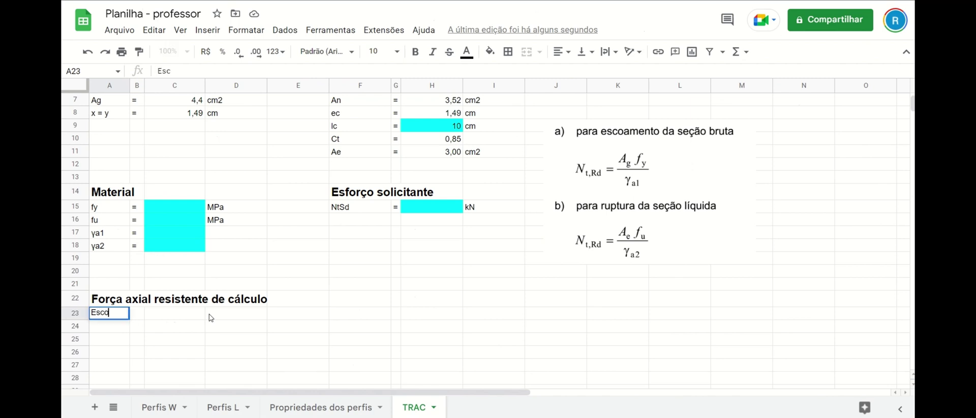
text(amento da se)
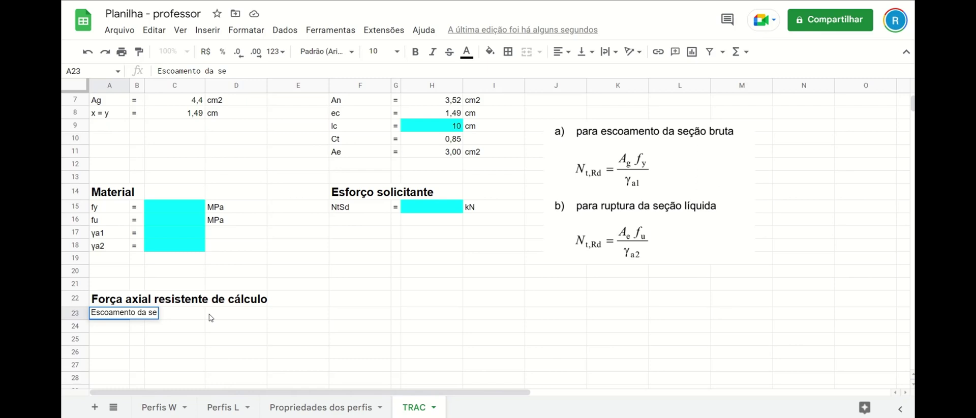
text(ção bruta)
key(Return)
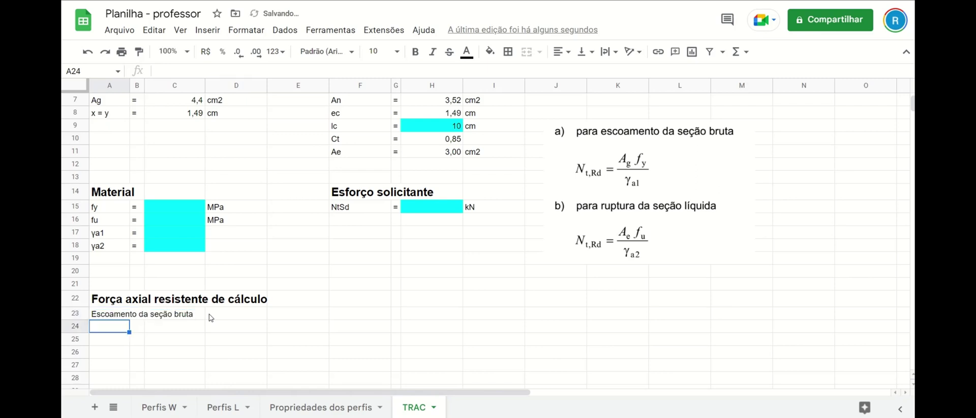
Format the "Escoamento da seção bruta" subheading in A23 as bold with font size 12
click(127, 312)
key(ctrl+b)
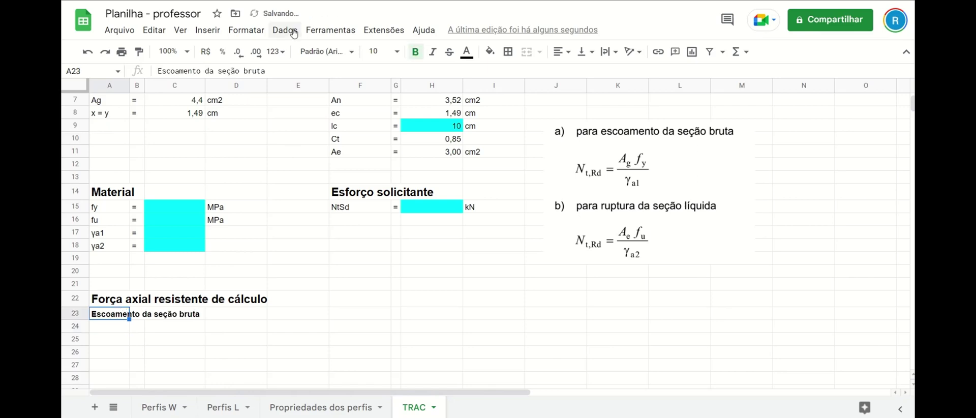
click(376, 51)
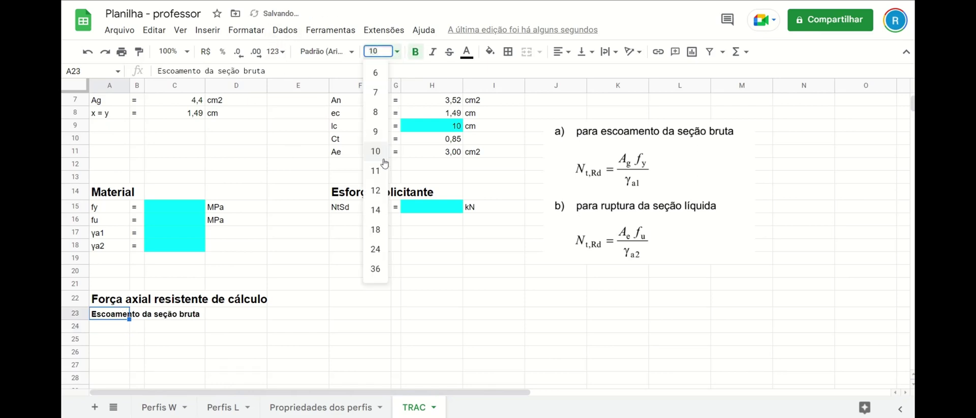
click(376, 190)
click(356, 284)
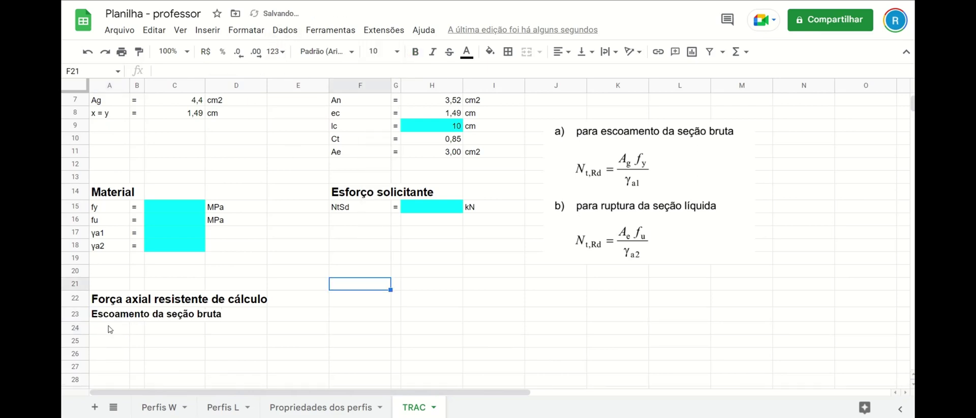
Add the label NtRd in A24 and copy the equals sign from B18 into B24
click(111, 331)
text(N)
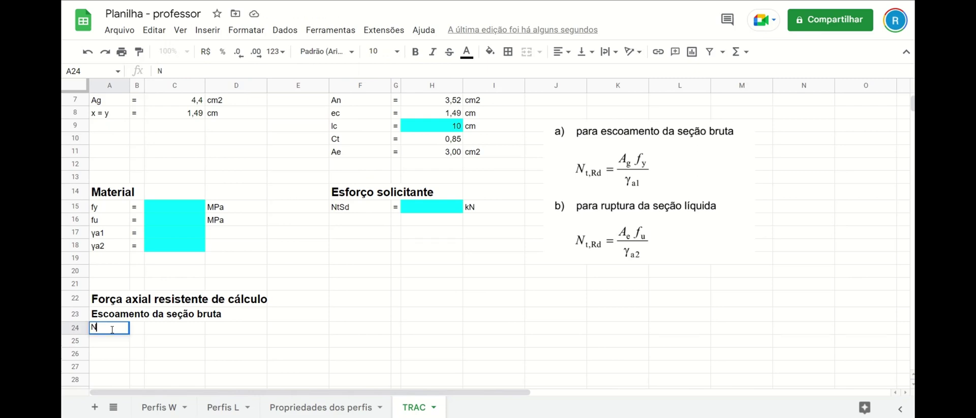
text(tRd)
key(Return)
click(141, 246)
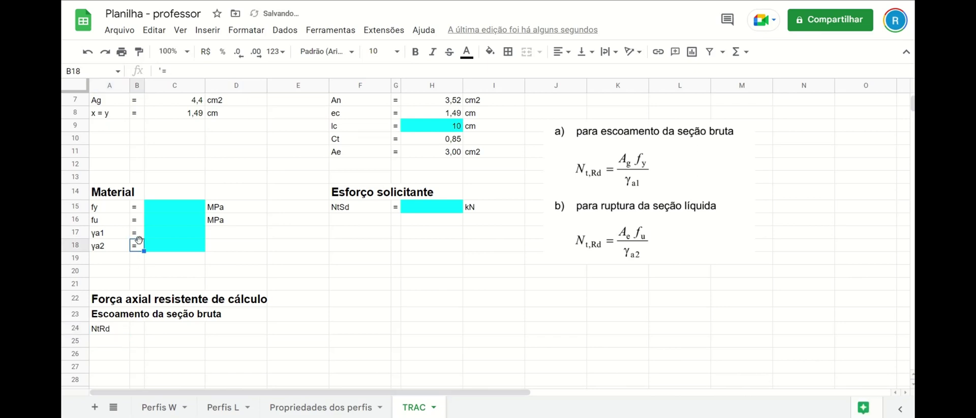
key(ctrl+c)
click(137, 328)
key(ctrl+v)
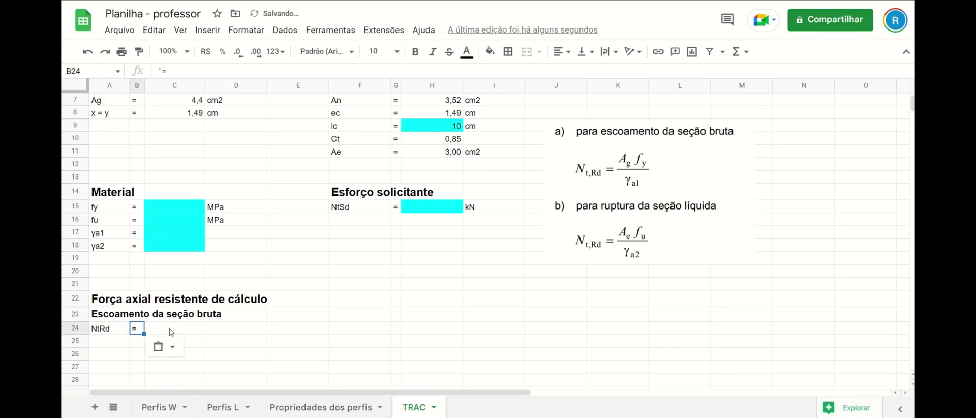
Shift the image with the Nt,Rd expressions slightly farther from the Área líquida block
click(170, 330)
click(659, 194)
drag(635, 152, 655, 154)
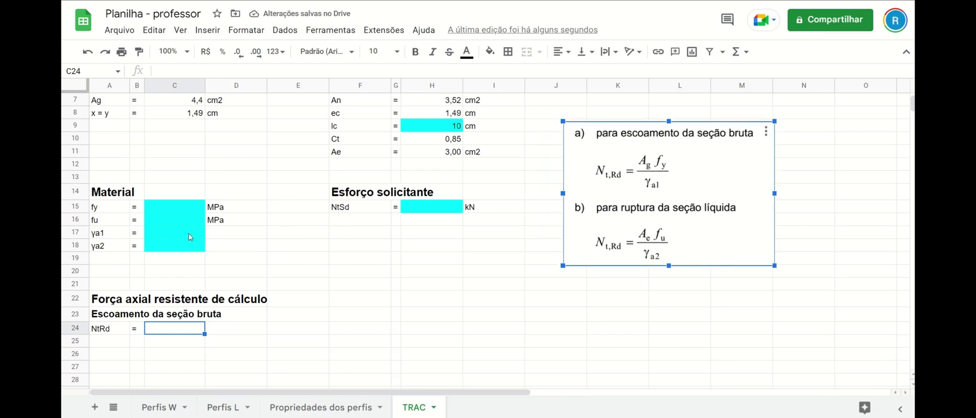
Enter the material strengths in the Material section: fy 250 in C15 and fu 400 in C16
click(178, 209)
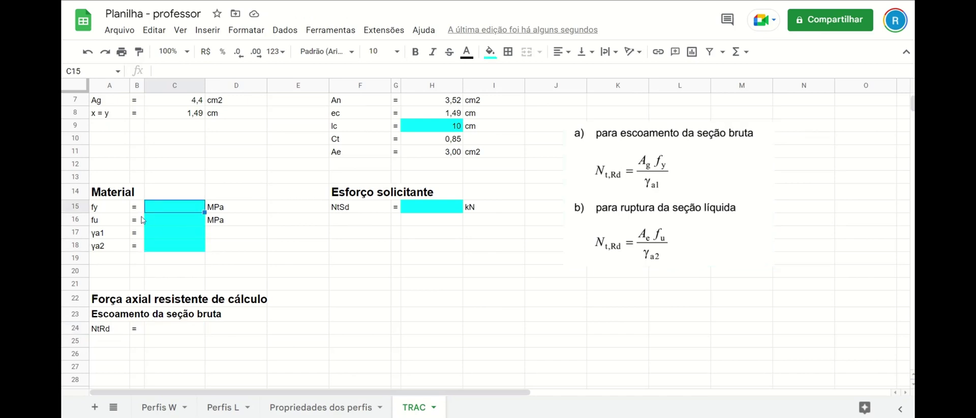
drag(120, 212, 239, 257)
click(247, 277)
click(179, 211)
text(250)
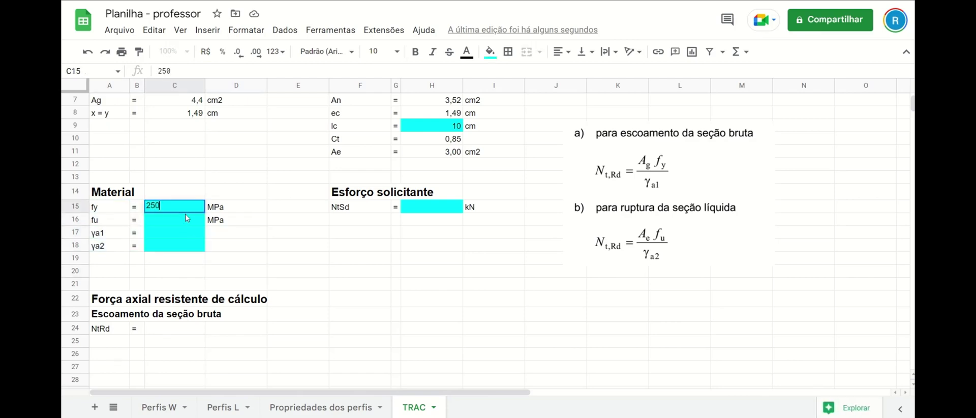
key(Return)
text(400)
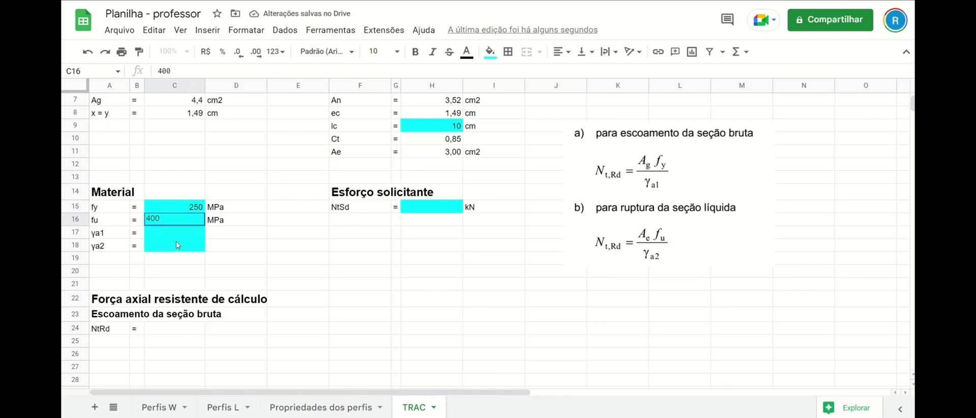
key(Return)
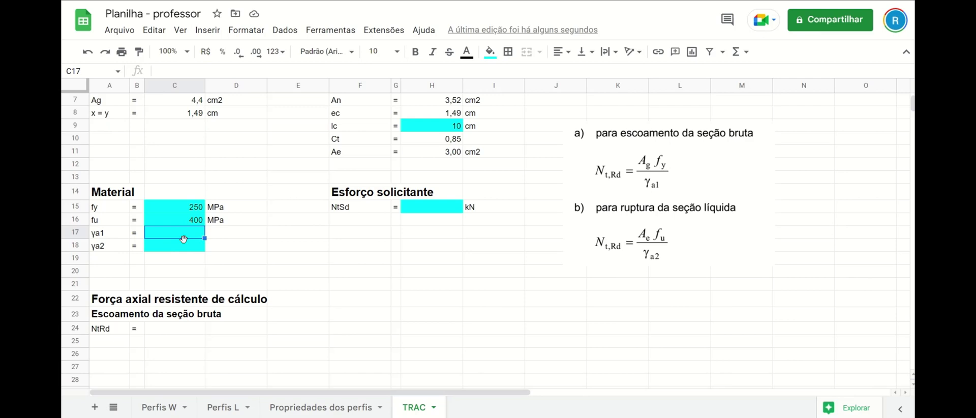
Enter the resistance coefficients γa1 as 1,1 in C17 and γa2 as 1,35 in C18
text(1,1)
key(Return)
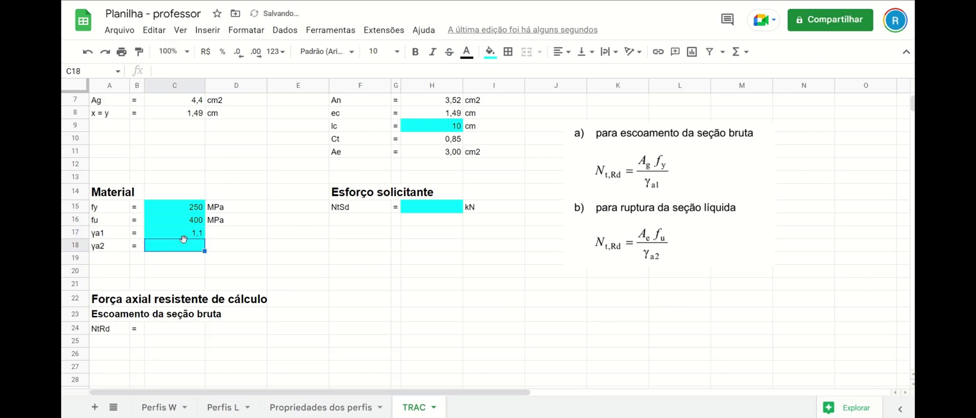
text(1,35)
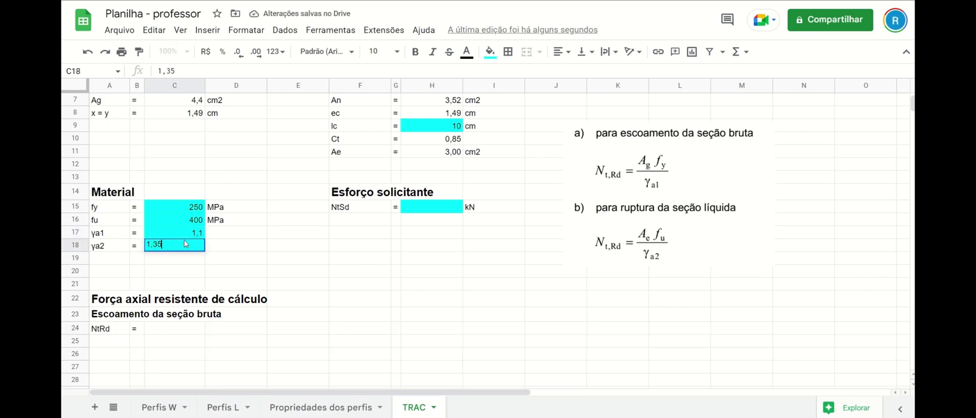
key(Return)
Format the coefficients γa1 and γa2 in C17:C18 to show two decimal places
drag(194, 236, 196, 246)
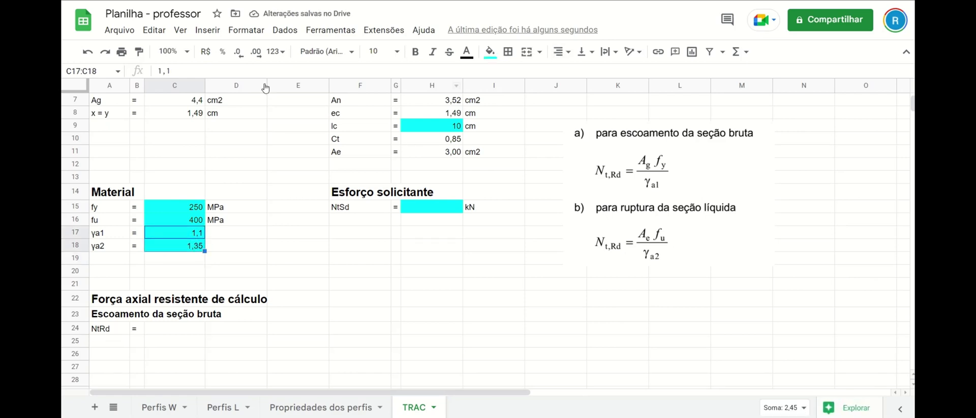
click(238, 52)
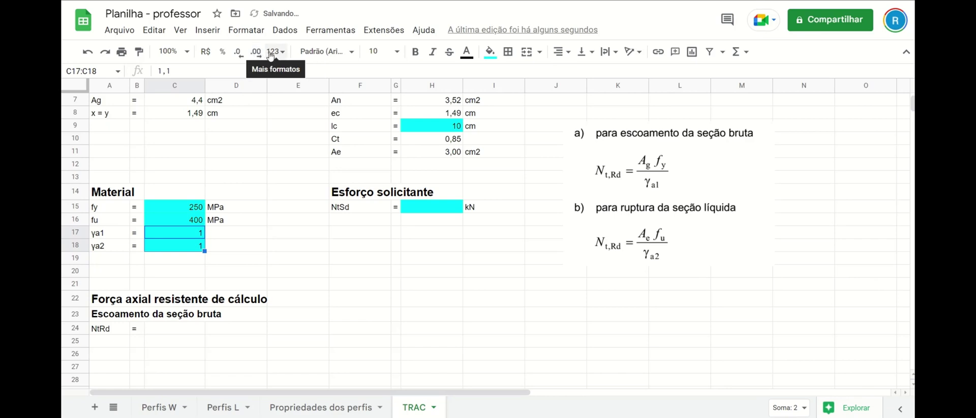
click(276, 53)
click(257, 54)
click(257, 55)
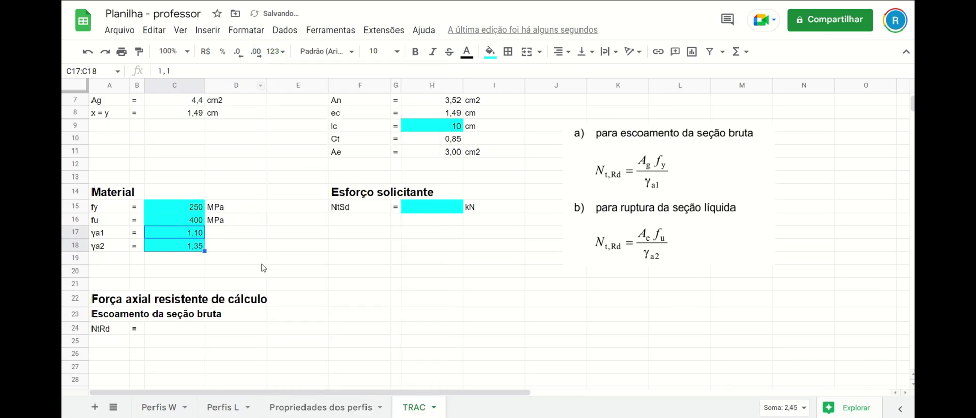
click(282, 261)
Calculate NtRd for gross section yielding in C24 with the formula =C7*C15/C17
click(180, 331)
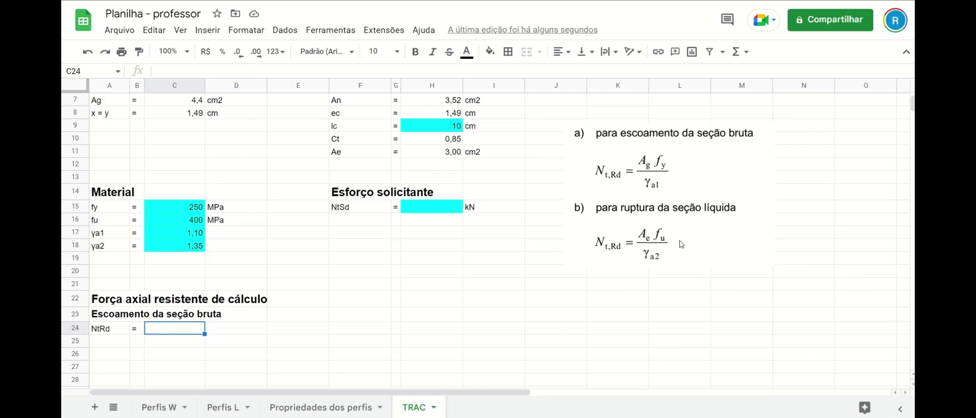
text(=)
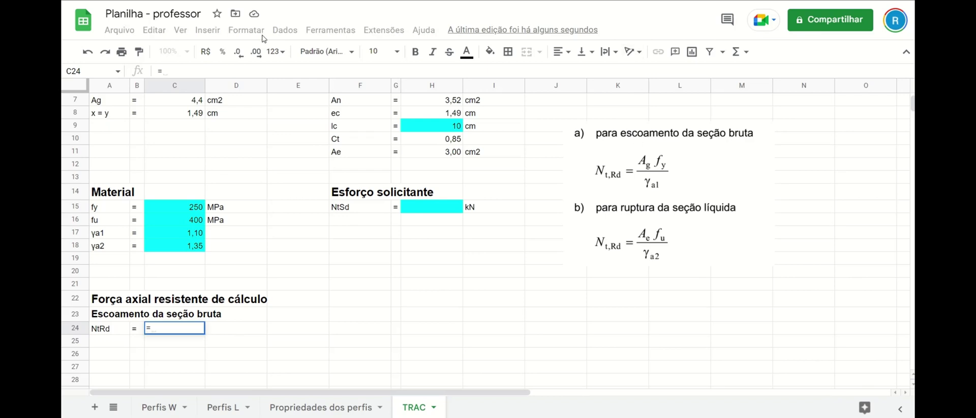
scroll(217, 217, up, 1)
click(181, 145)
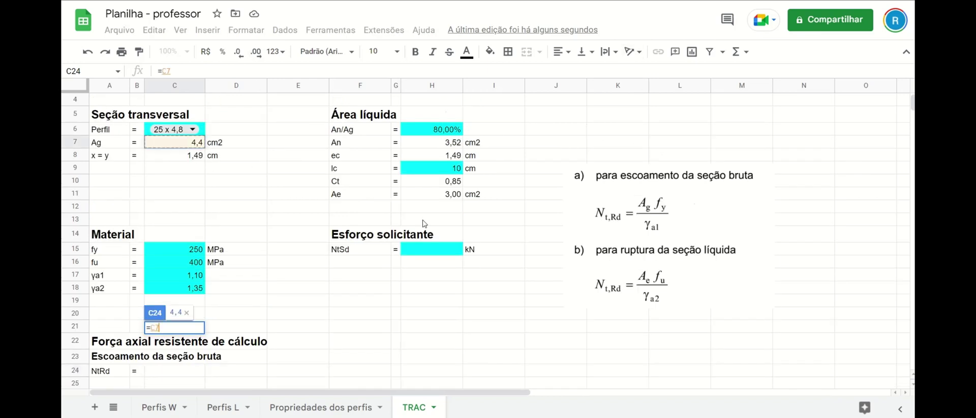
text(*)
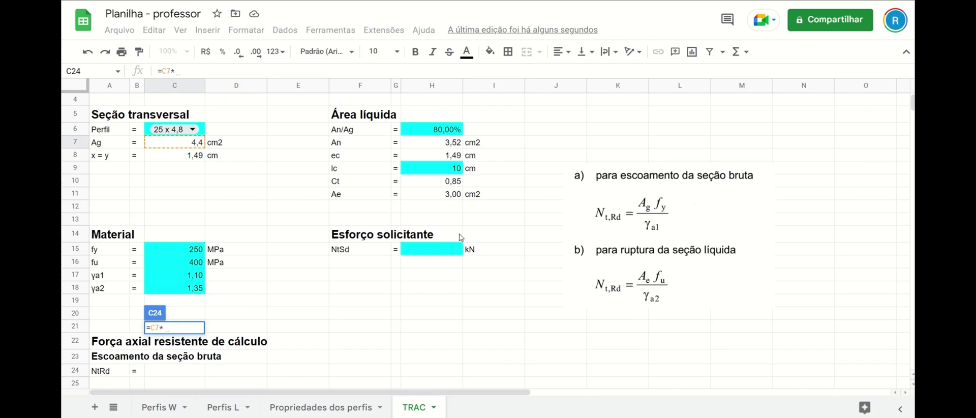
click(176, 252)
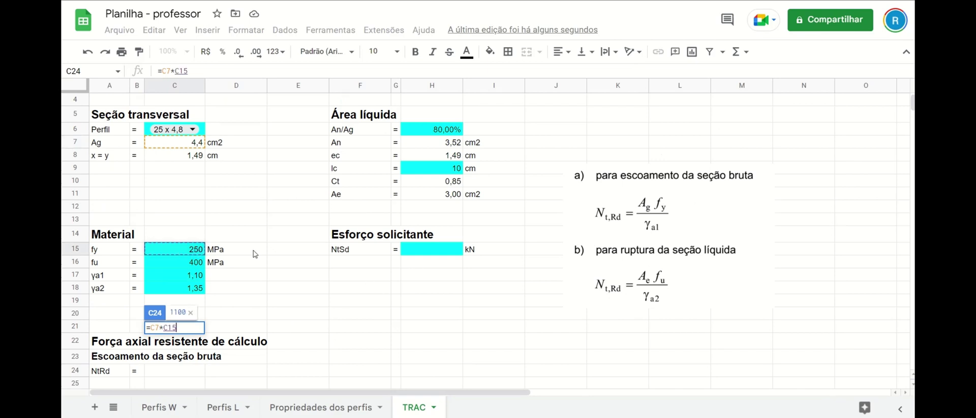
text(/)
click(191, 274)
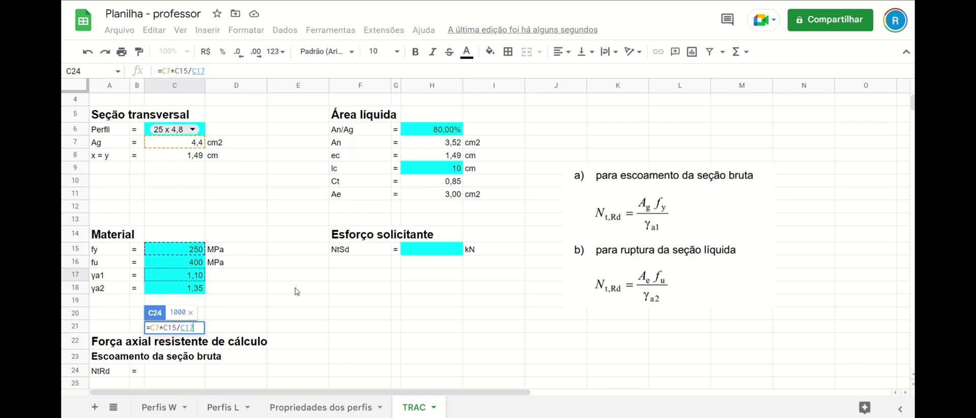
key(Return)
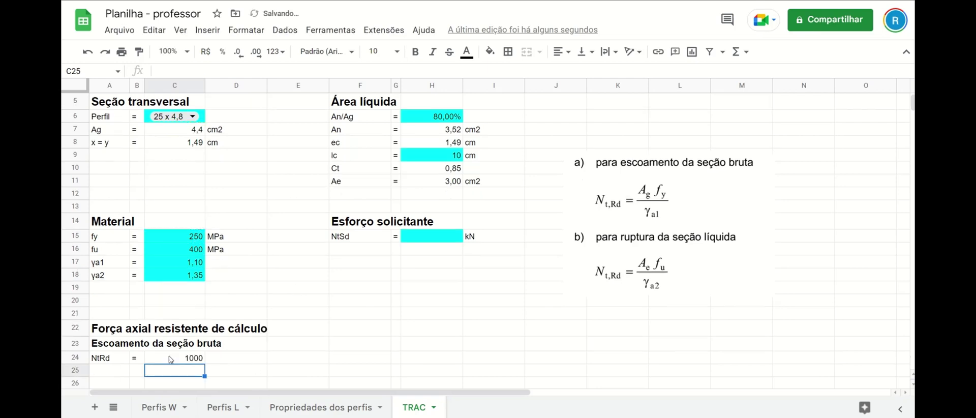
Check the NtRd formula's input cells and enter the unit kN in D24
click(200, 357)
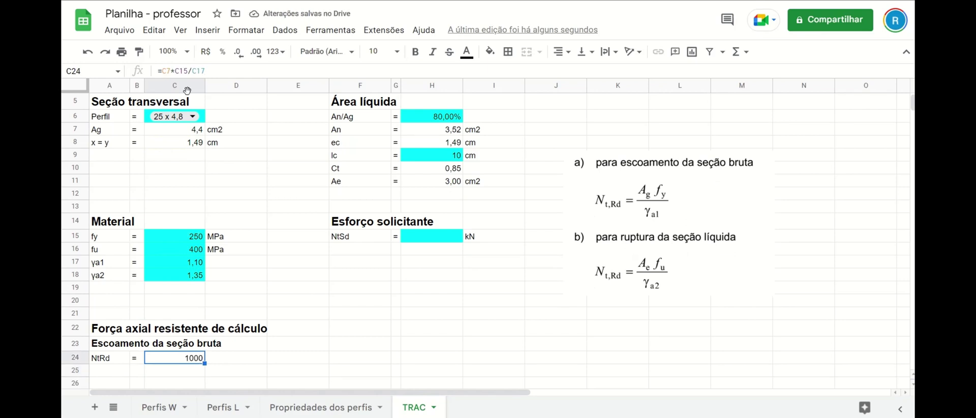
click(193, 70)
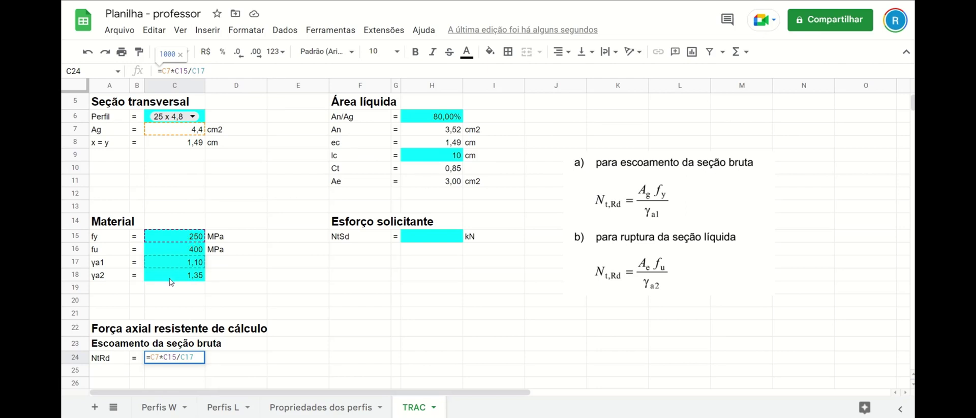
click(259, 362)
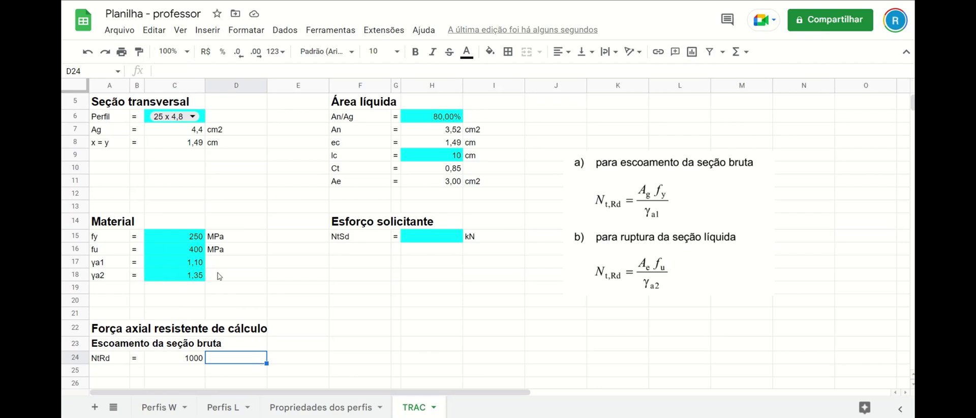
click(185, 133)
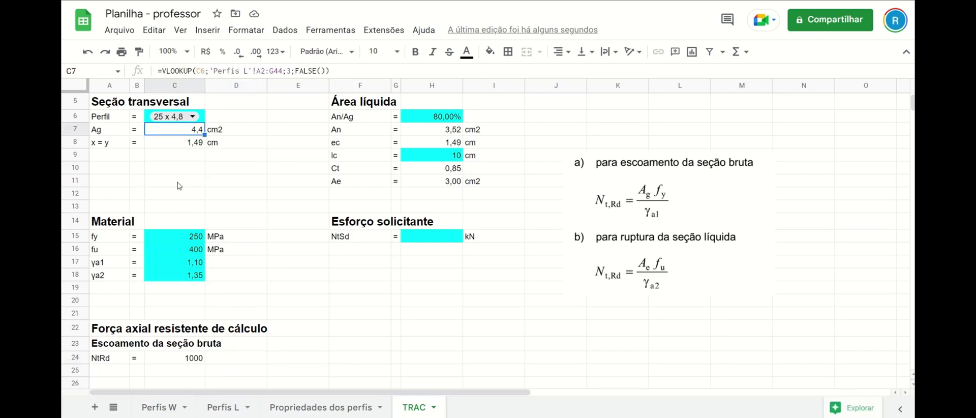
click(182, 237)
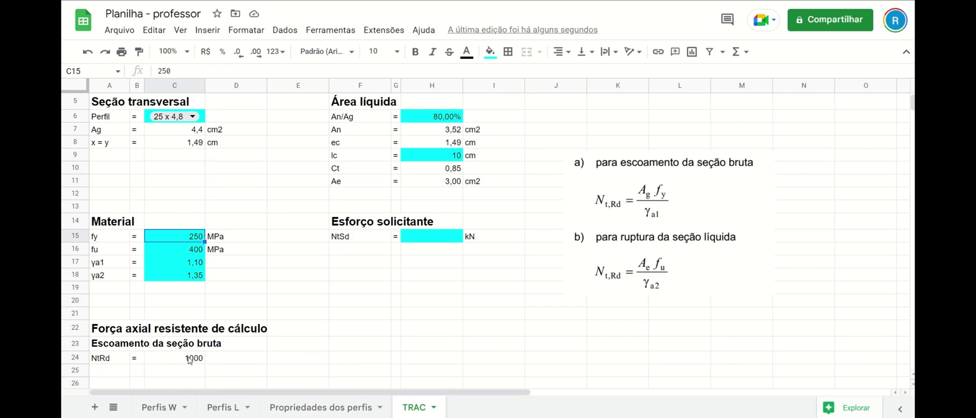
click(229, 361)
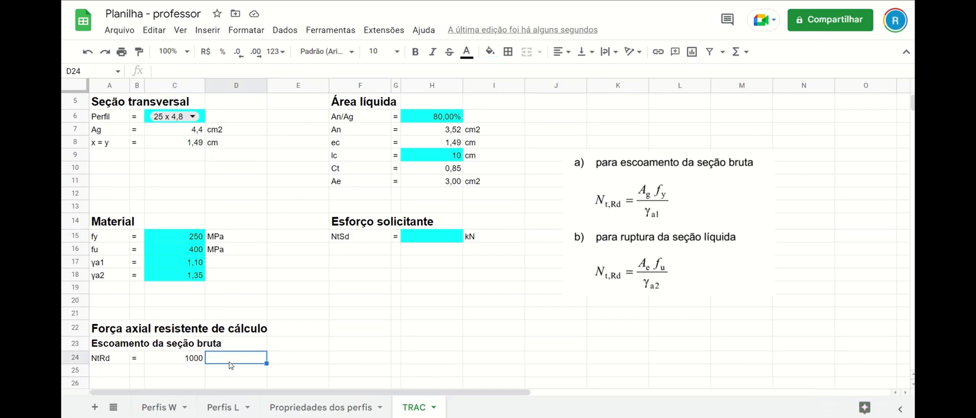
text(kN)
key(Return)
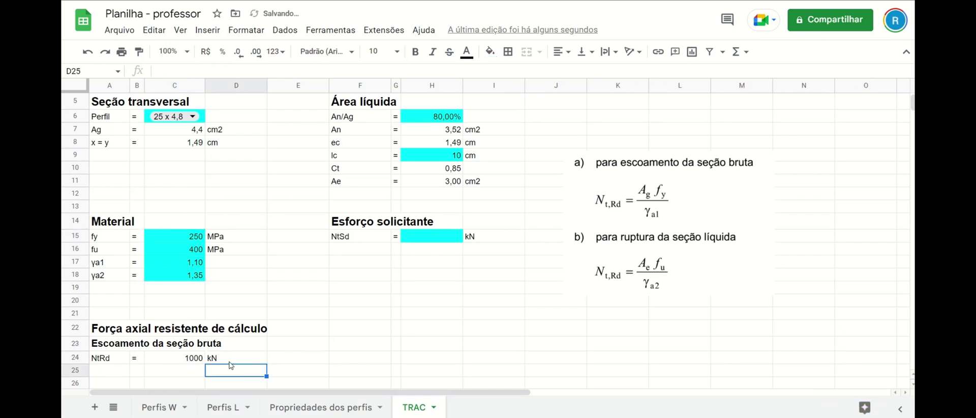
Add the unit conversion factor 0,1 to the NtRd formula in C24, making it =C7*0,1*C15/C17
click(199, 363)
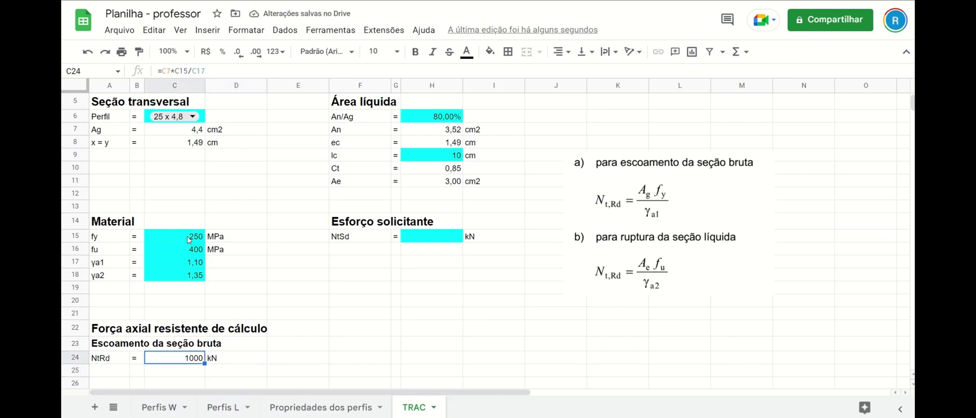
click(176, 69)
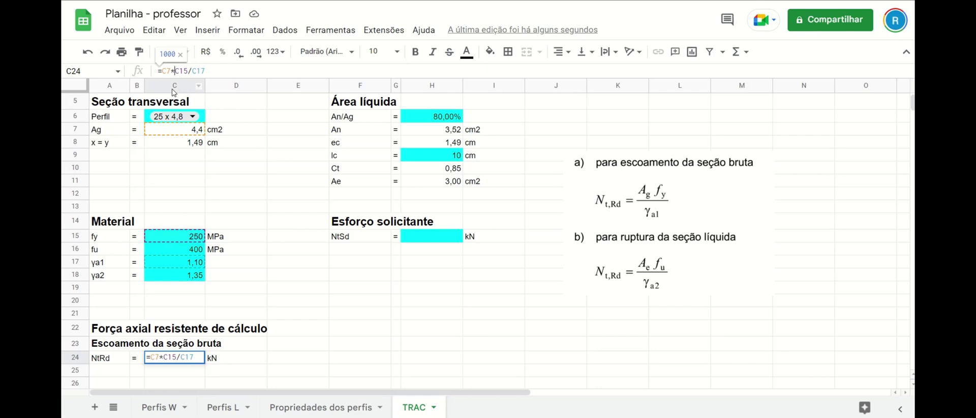
text(0,1)
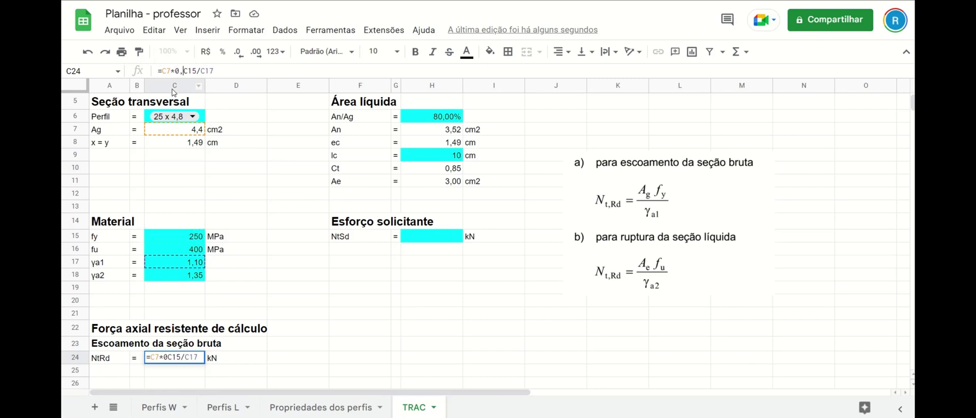
text(*)
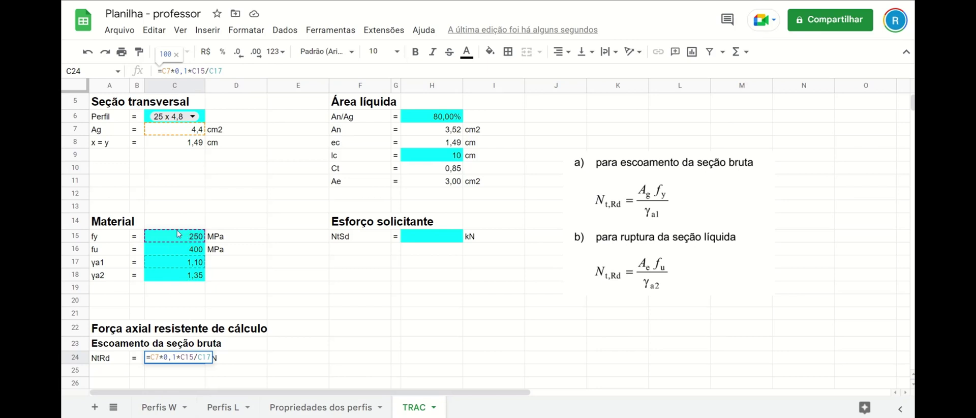
key(Return)
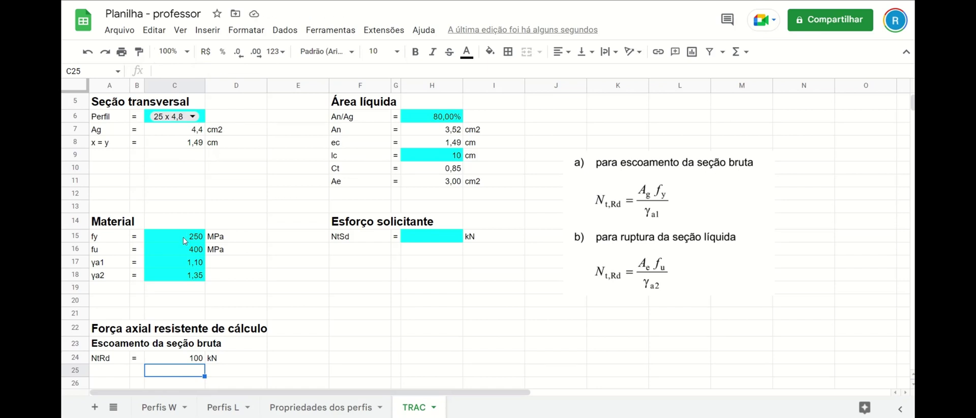
Choose the 38 x 4,8 angle as the Perfil in C6 of the Seção transversal block
drag(185, 241, 188, 265)
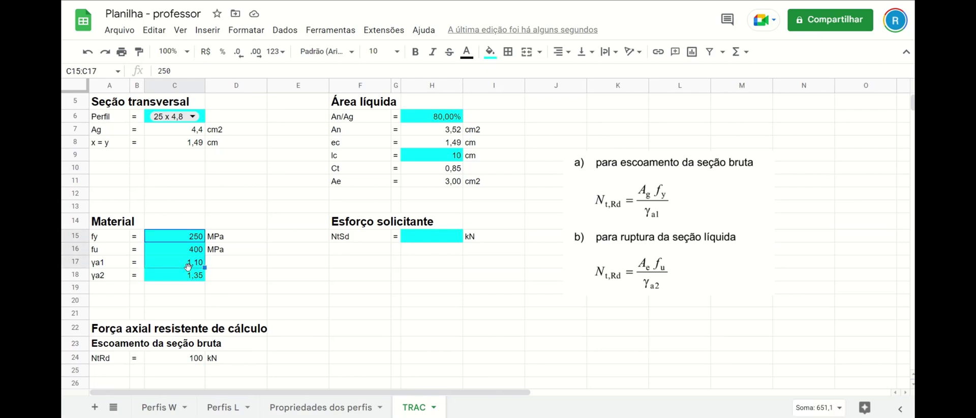
click(431, 111)
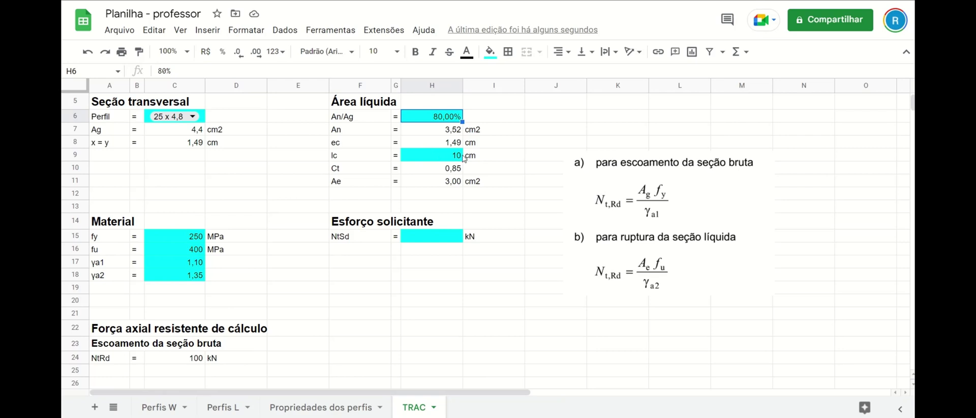
click(192, 117)
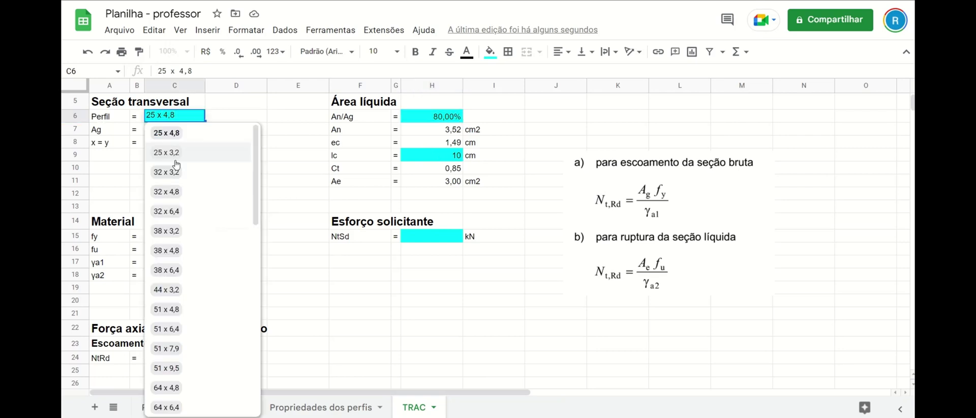
click(176, 171)
click(184, 116)
click(176, 251)
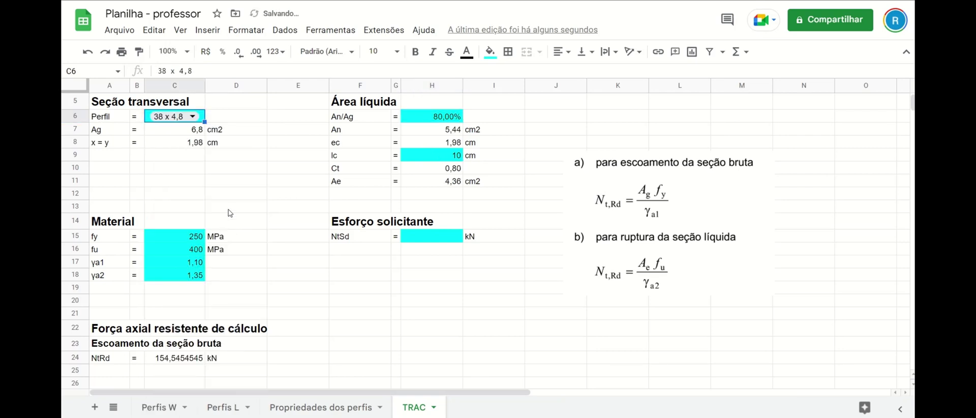
Format the gross section NtRd value in C24 to show two decimal places
click(162, 362)
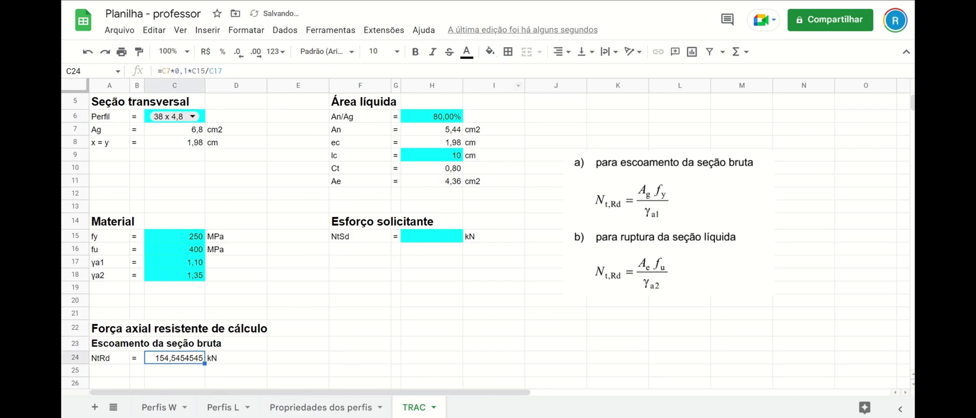
click(239, 53)
click(239, 52)
click(239, 52)
click(239, 52)
click(239, 52)
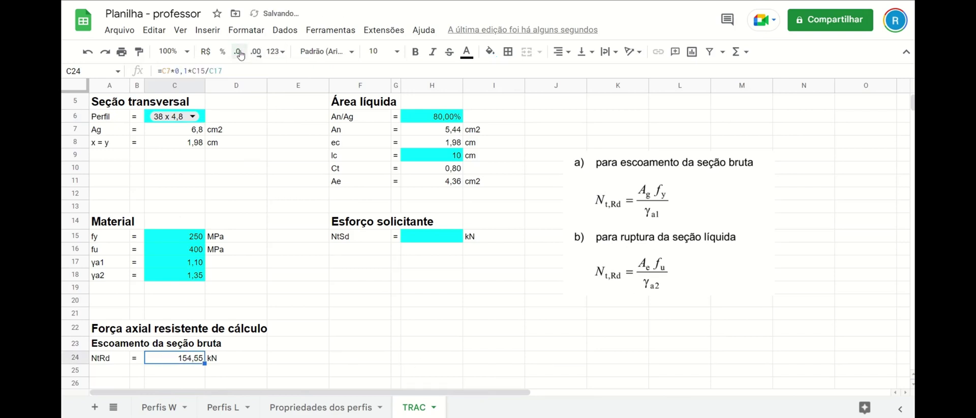
click(270, 292)
Add the bold subheading "Ruptura da seção líquida" in A26
scroll(153, 312, down, 1)
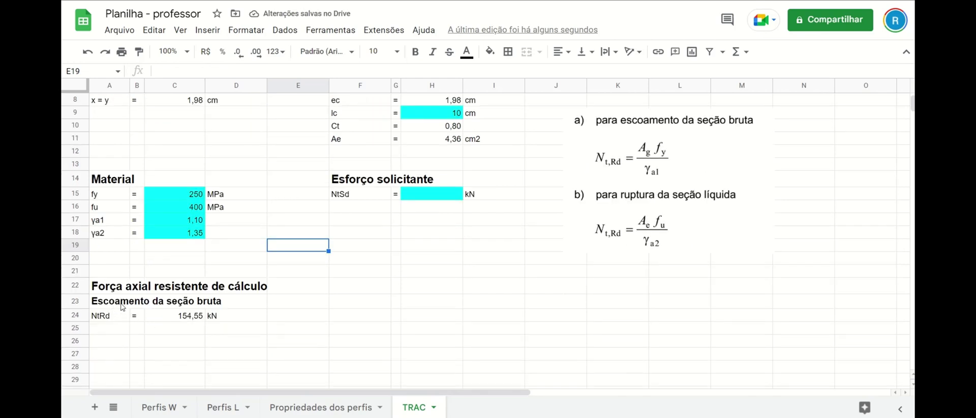
click(104, 342)
text(Ruptura da seção líquida)
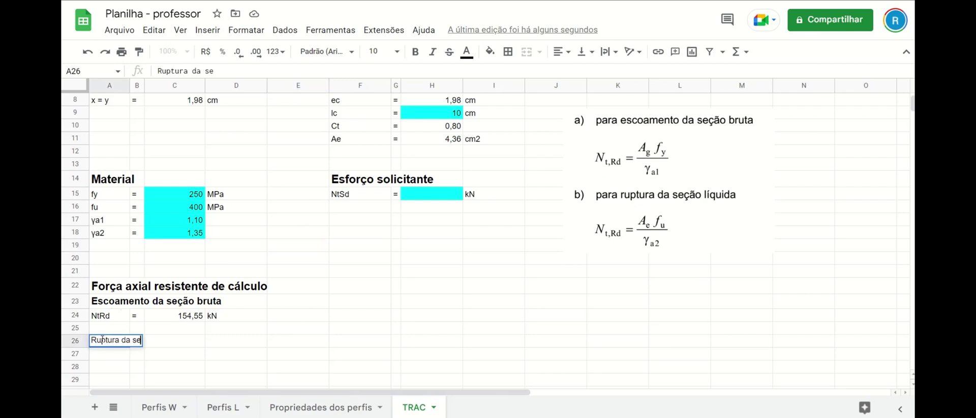
key(Return)
Copy the NtRd label and equals sign from row 24 to A27:B27, and put the unit kN in D27
drag(109, 316, 139, 319)
key(ctrl+c)
click(109, 356)
key(ctrl+v)
click(236, 356)
Calculate NtRd for net section rupture in C27 with the formula =H11*0,1*C16/C18
click(174, 356)
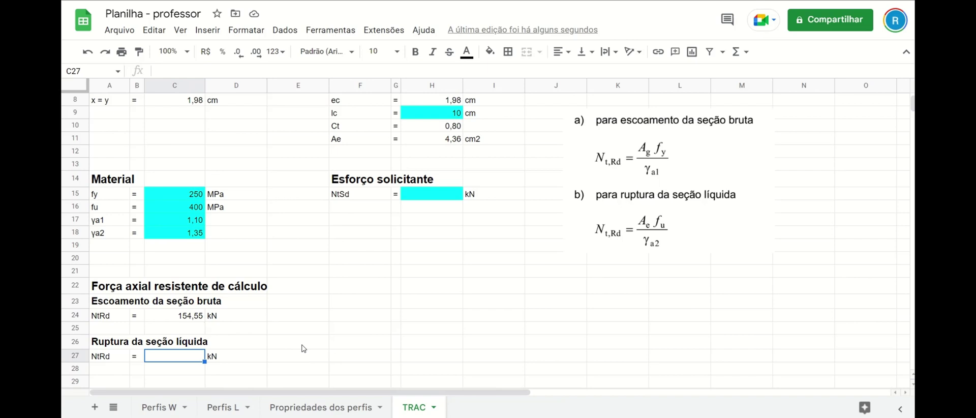
text(=)
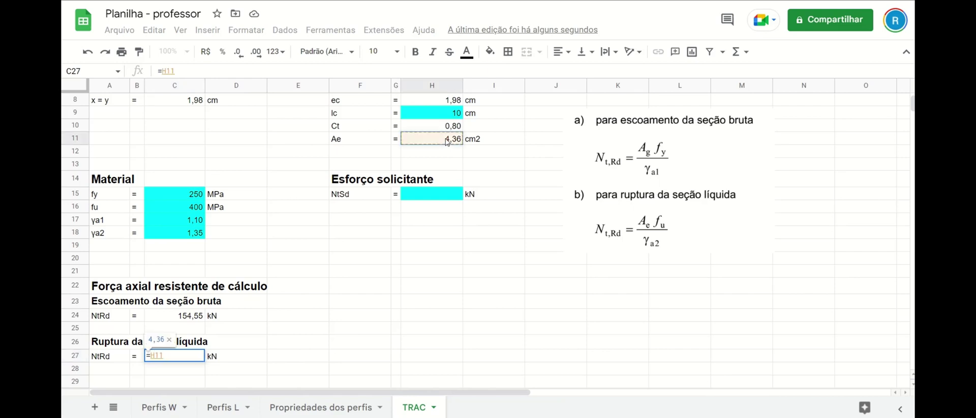
click(447, 139)
text(*)
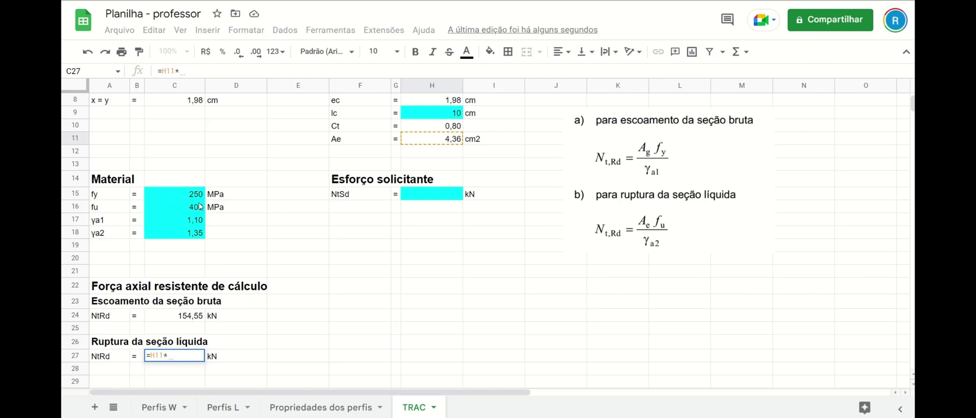
text(0,1)
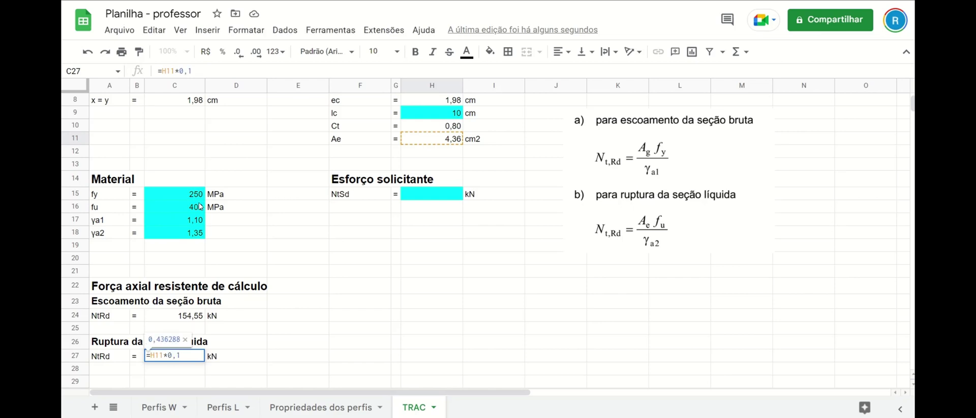
text(*)
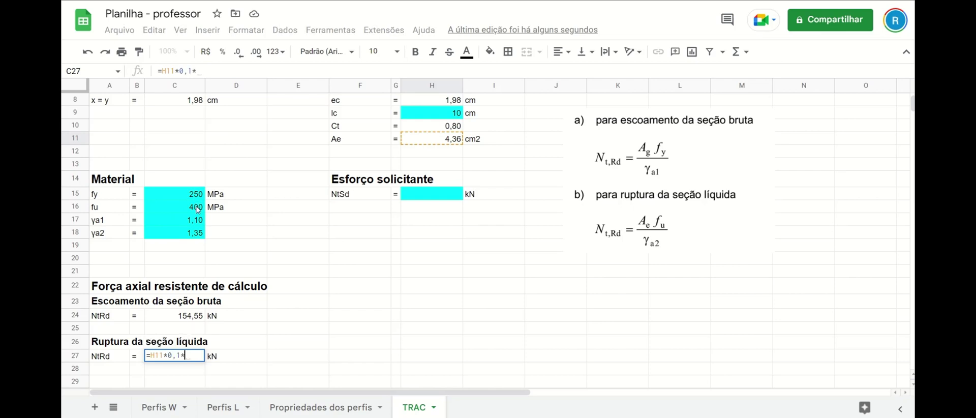
click(198, 208)
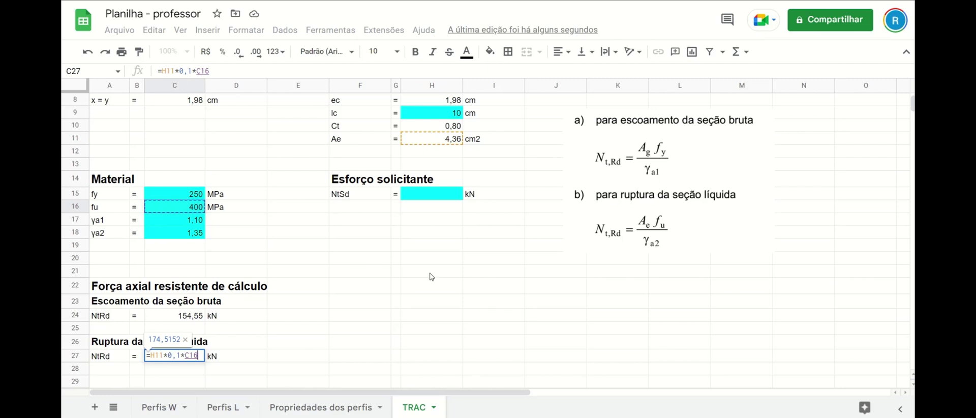
text(/)
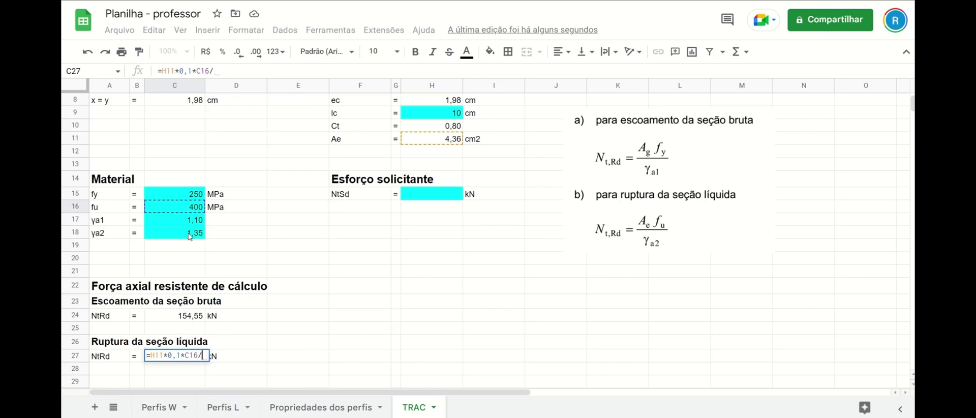
click(189, 233)
key(Return)
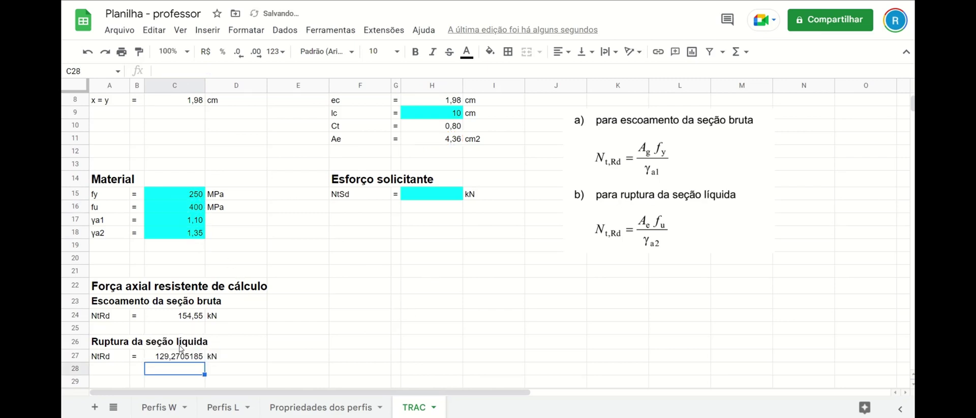
Review the formulas behind the two NtRd values in C24 and C27
click(187, 317)
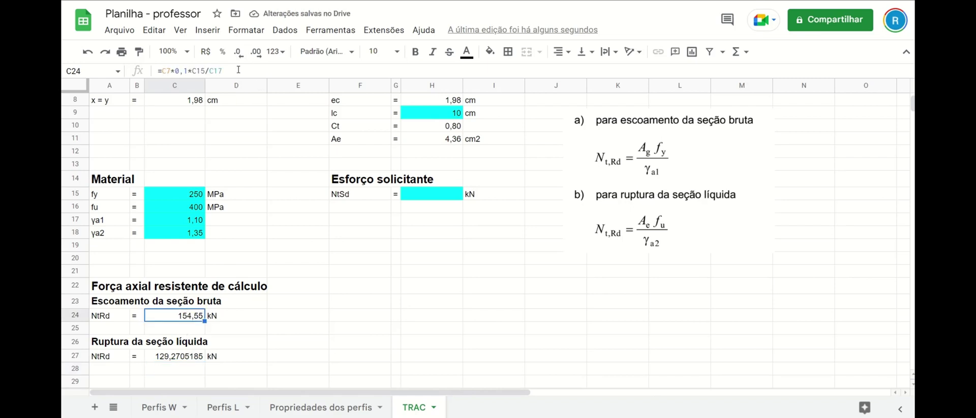
click(239, 70)
key(Escape)
click(185, 359)
click(248, 71)
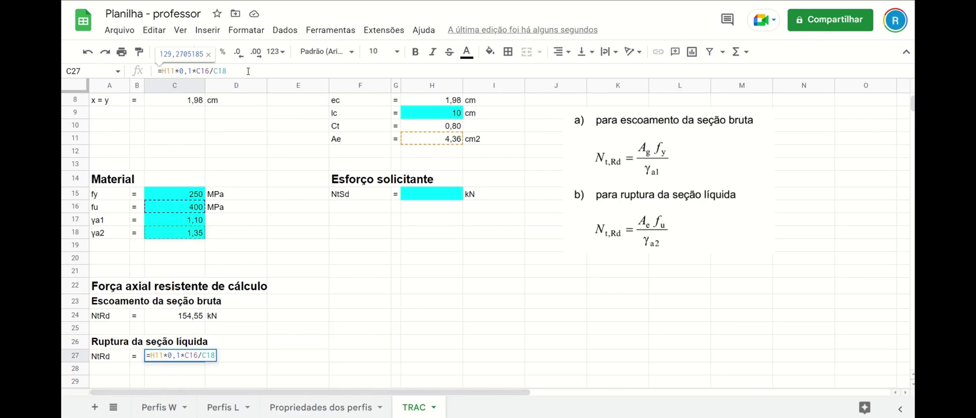
key(Escape)
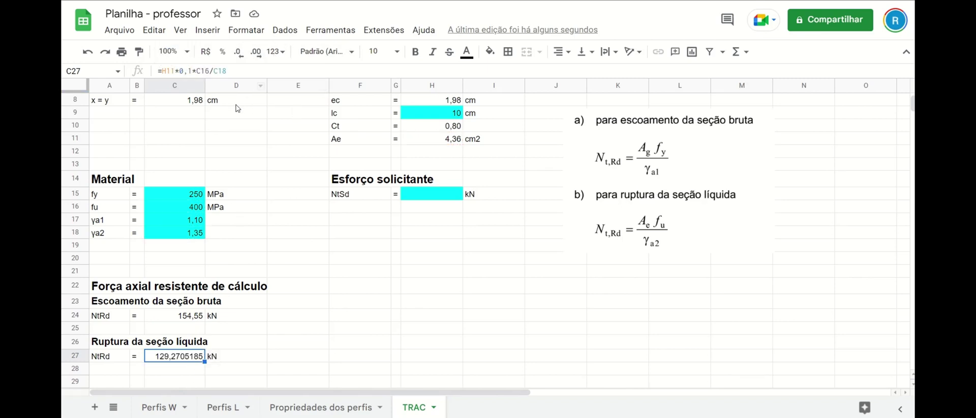
Format the net section rupture NtRd value in C27 to show two decimal places
click(241, 53)
click(240, 53)
click(241, 53)
click(240, 53)
click(241, 53)
click(241, 52)
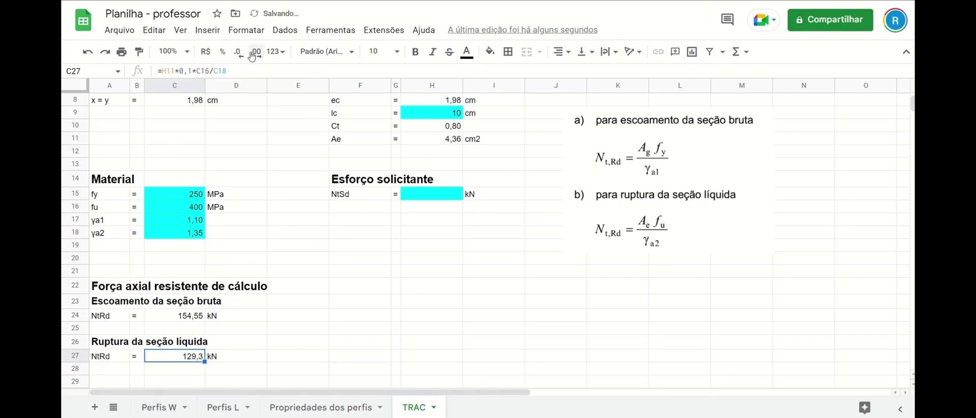
click(252, 54)
click(293, 302)
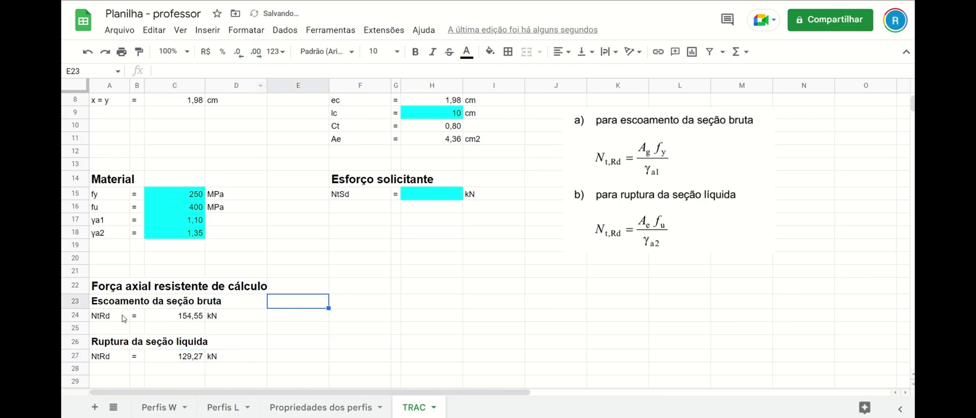
Delete the reference image with the NtRd yielding and rupture formulas from the sheet
click(178, 317)
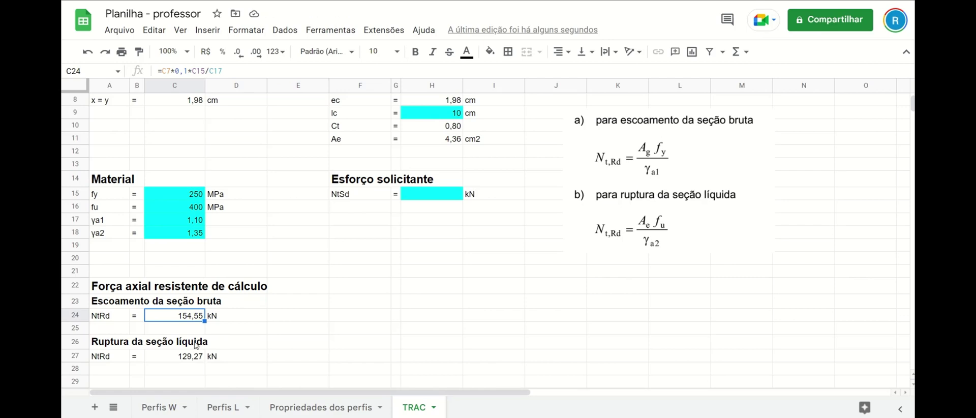
click(183, 355)
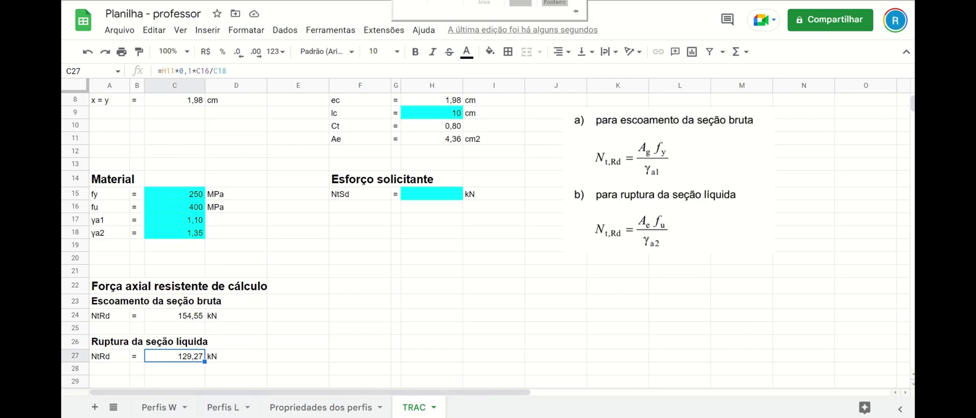
click(666, 198)
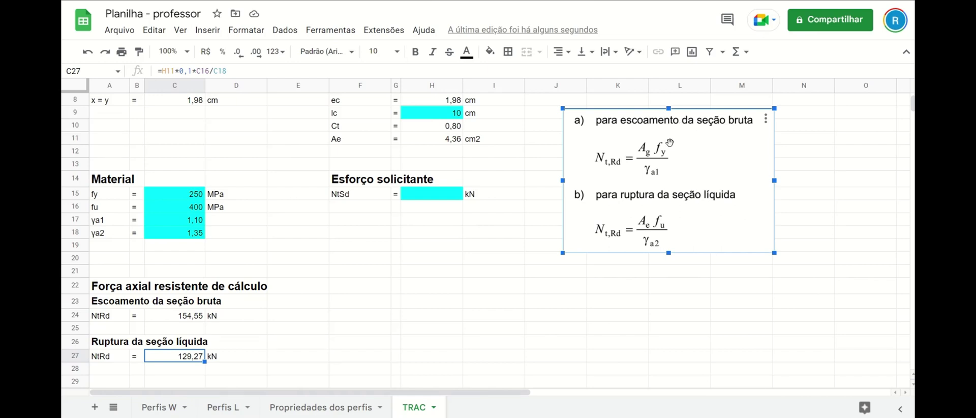
key(Delete)
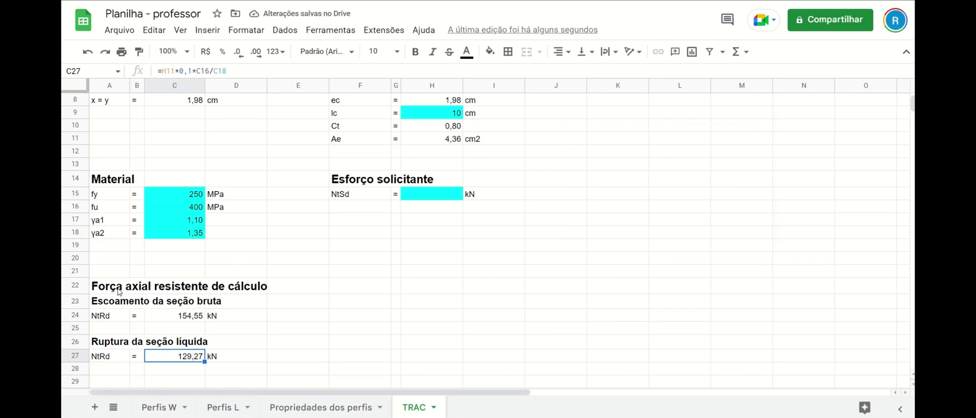
Add the heading "Verificação do E.L.U." in F22 with the same formatting as the heading in A22
click(364, 289)
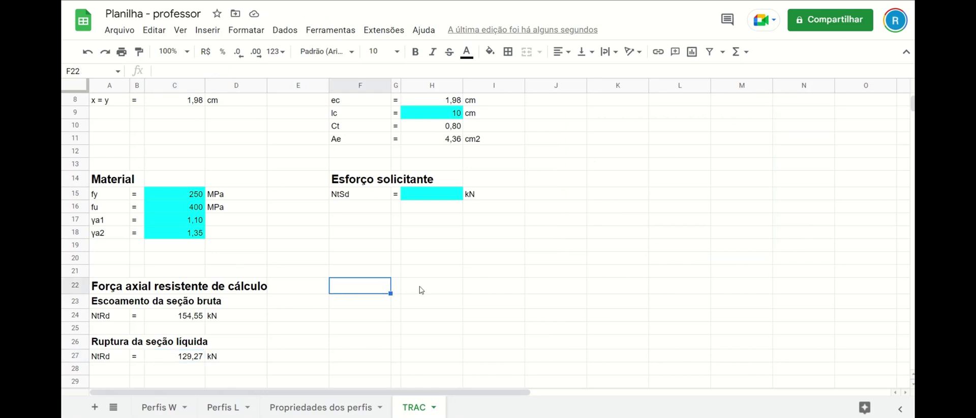
text(Verificação do E.L.U.)
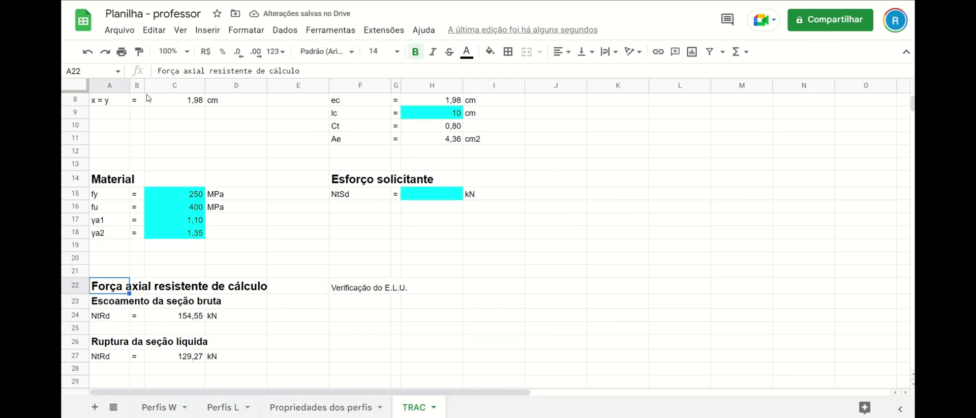
key(Return)
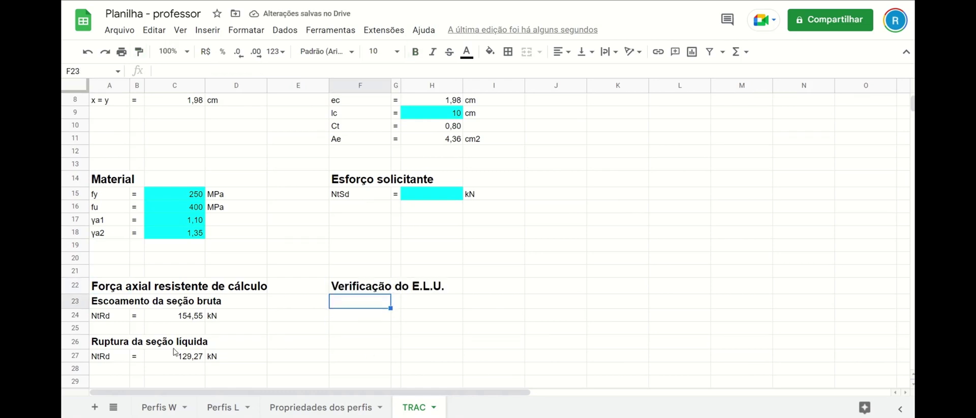
Copy the subheadings "Escoamento da seção bruta" to F23 and "Ruptura da seção líquida" to F26
click(111, 306)
key(ctrl+c)
click(349, 306)
key(ctrl+v)
click(106, 344)
key(ctrl+c)
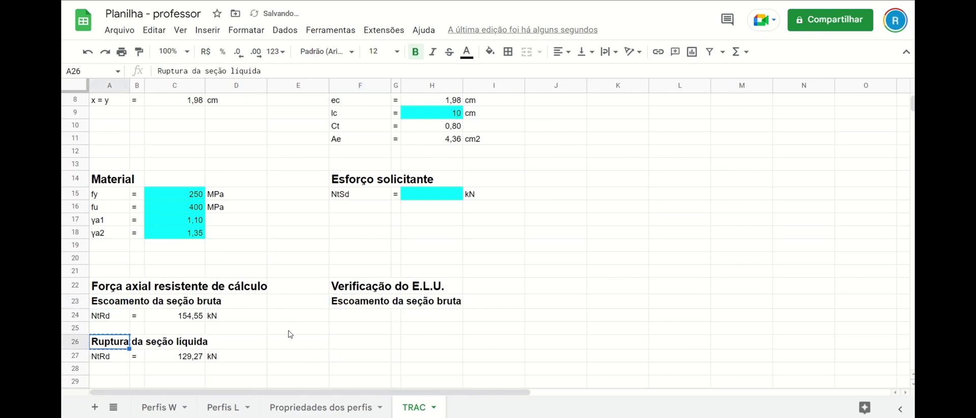
click(355, 341)
key(ctrl+v)
click(640, 246)
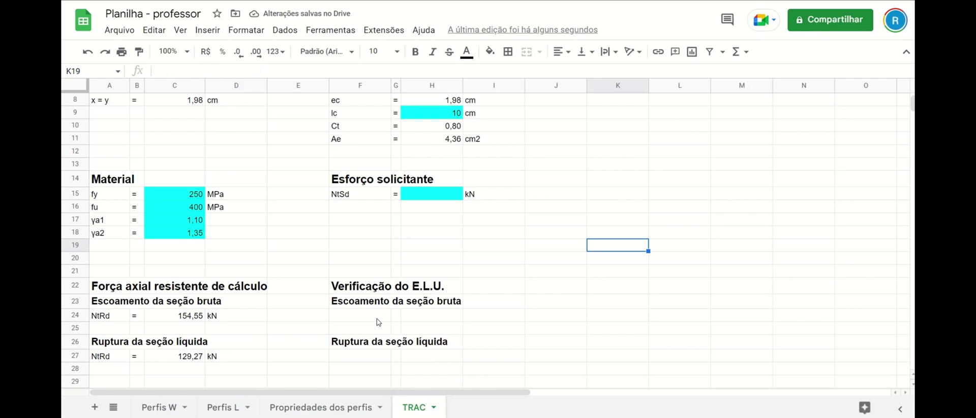
Enter the label S/R in F24 and an equals sign as text in G24
click(380, 317)
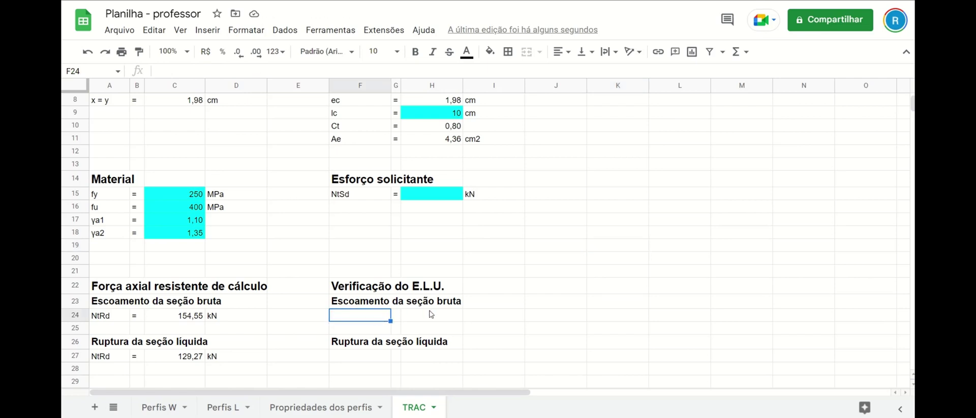
text(S)
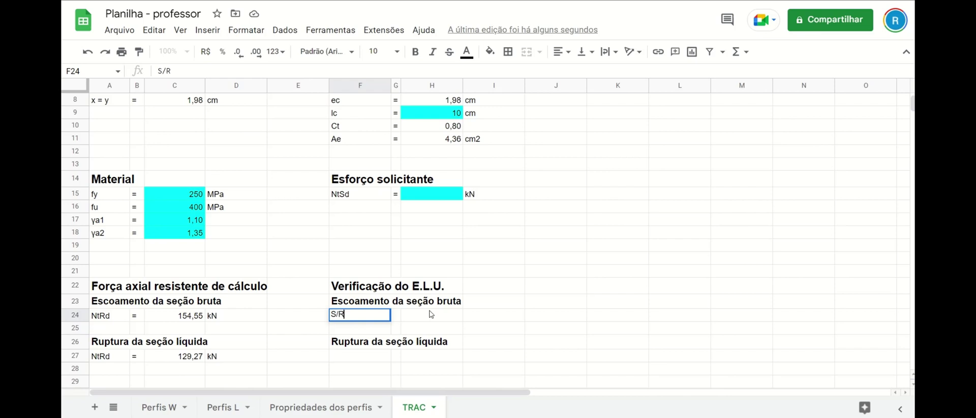
text(/R)
click(400, 315)
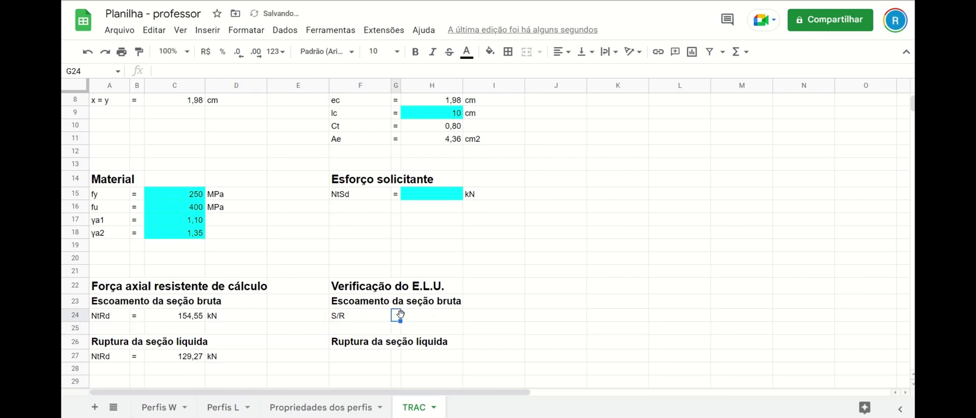
text(')
text(=)
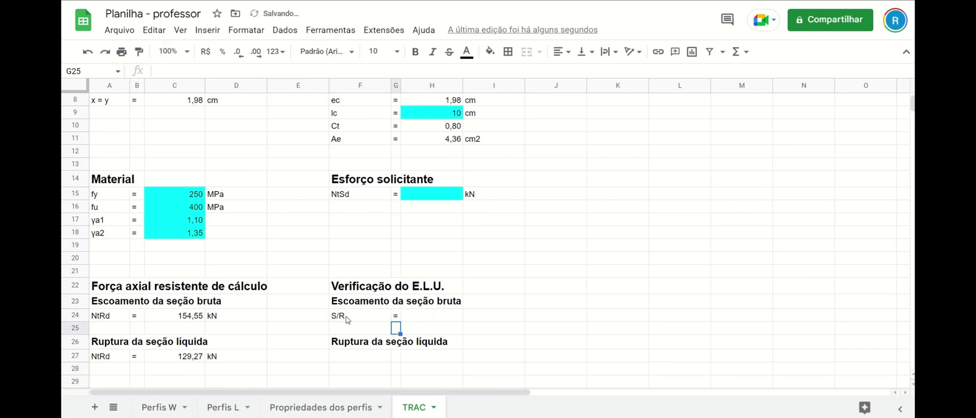
Copy the S/R label and equals sign from F24:G24 to F27:G27
click(354, 320)
shift+click(399, 319)
key(ctrl+c)
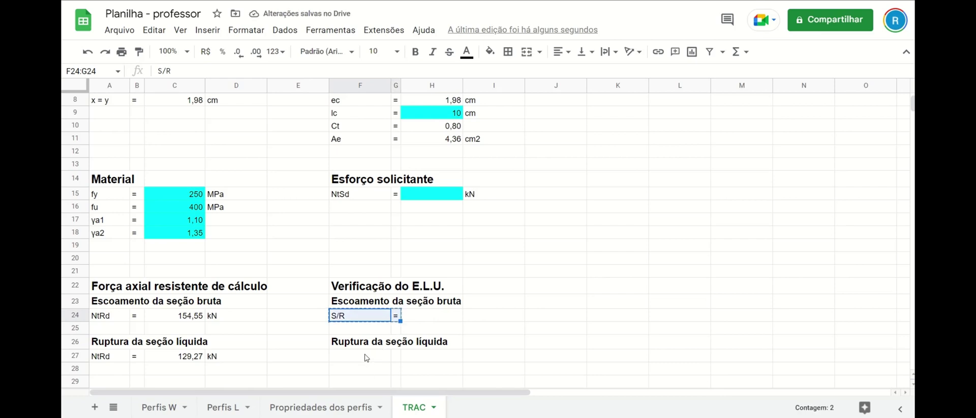
click(365, 358)
key(ctrl+v)
Set the applied force NtSd in H15 to 130 kN
click(449, 321)
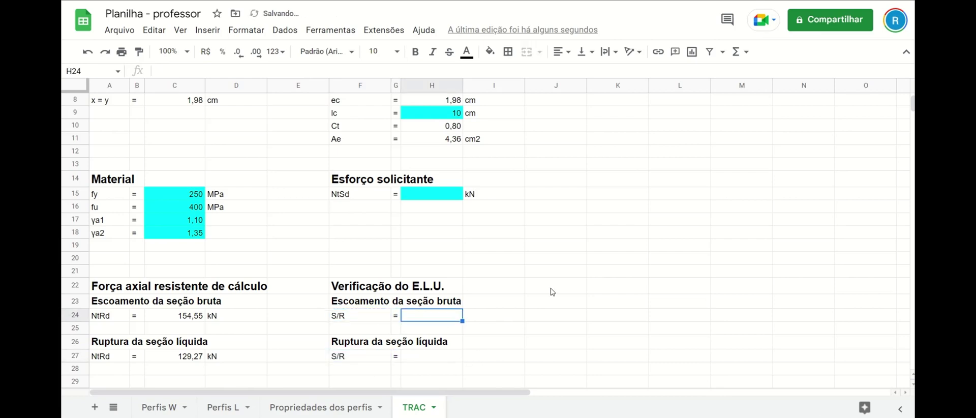
click(539, 272)
click(448, 196)
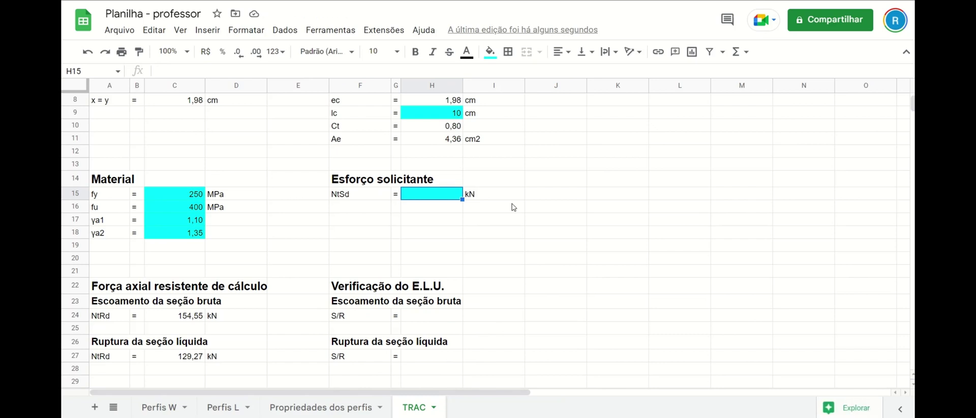
text(130)
key(Return)
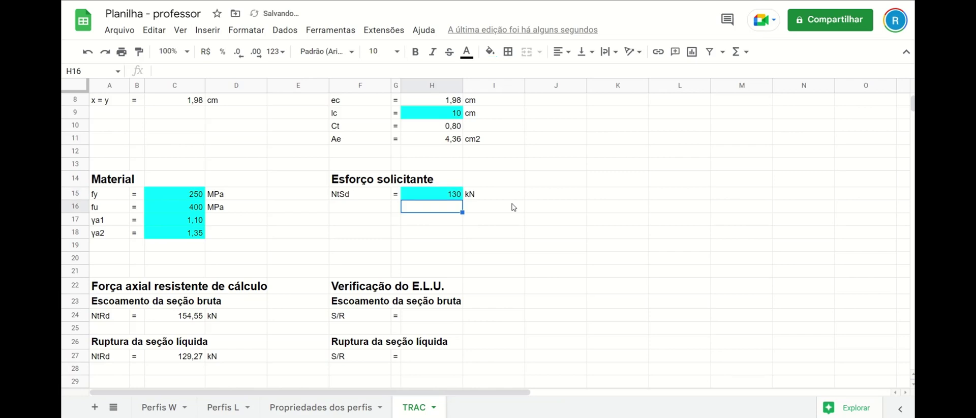
Calculate the S/R ratio for gross section yielding in H24 with the formula =H15/C24
click(432, 321)
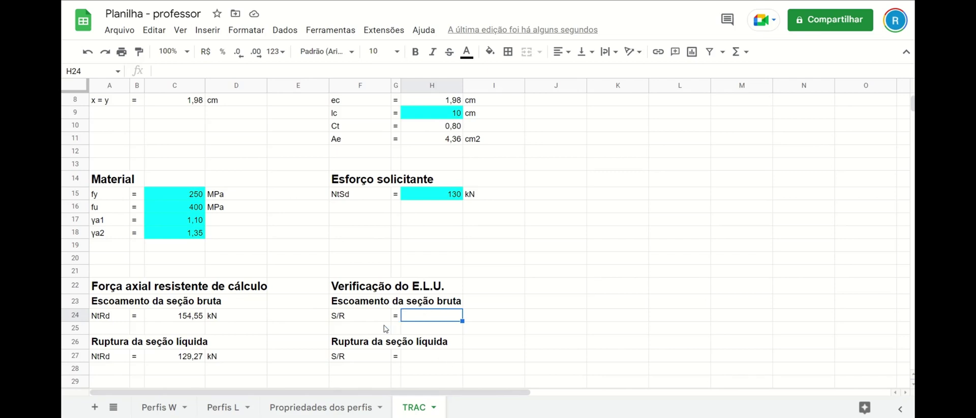
text(=)
click(449, 202)
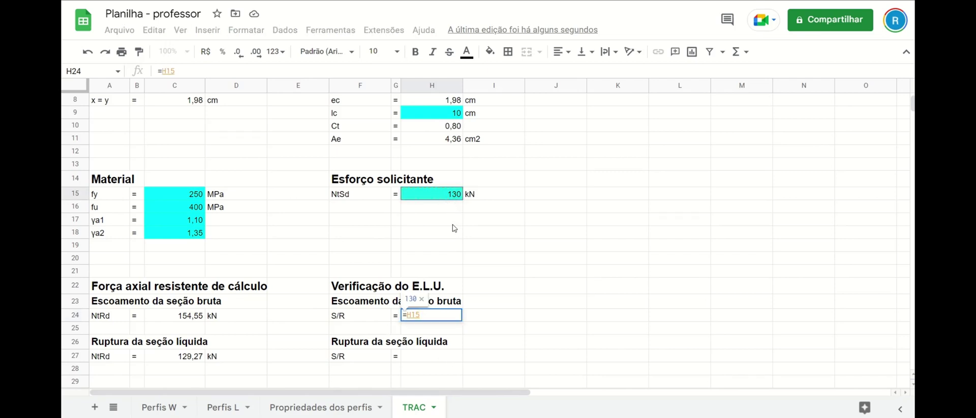
text(/)
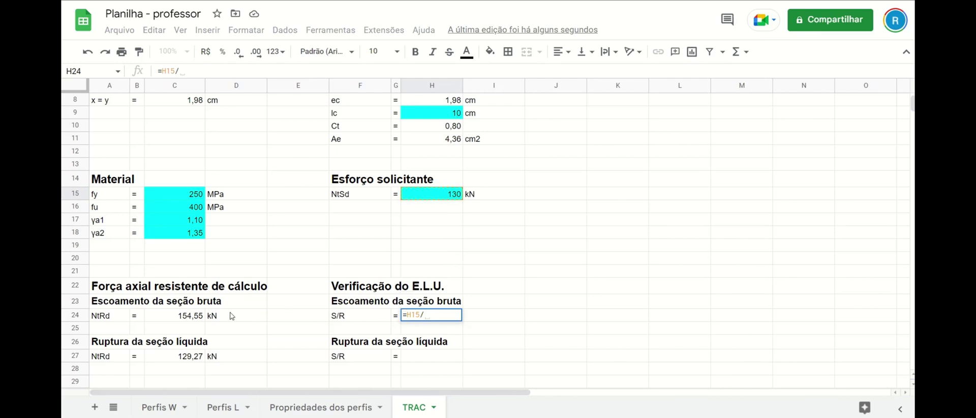
click(193, 316)
key(Return)
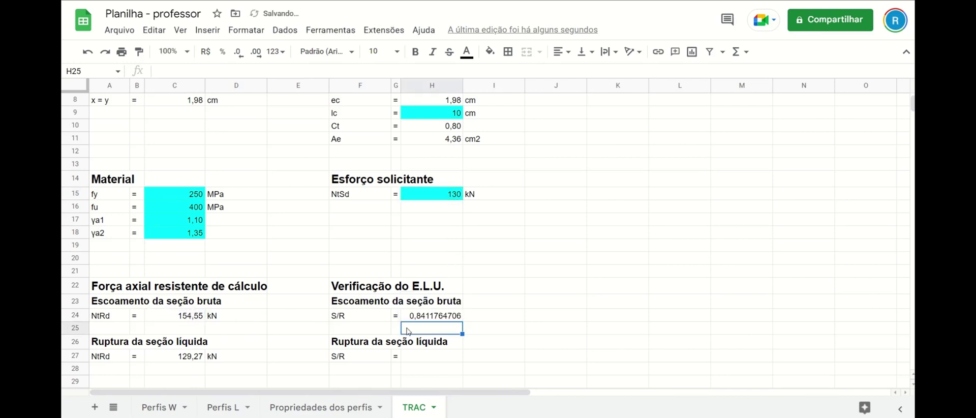
Format the gross section S/R ratio in H24 to show two decimal places
click(438, 316)
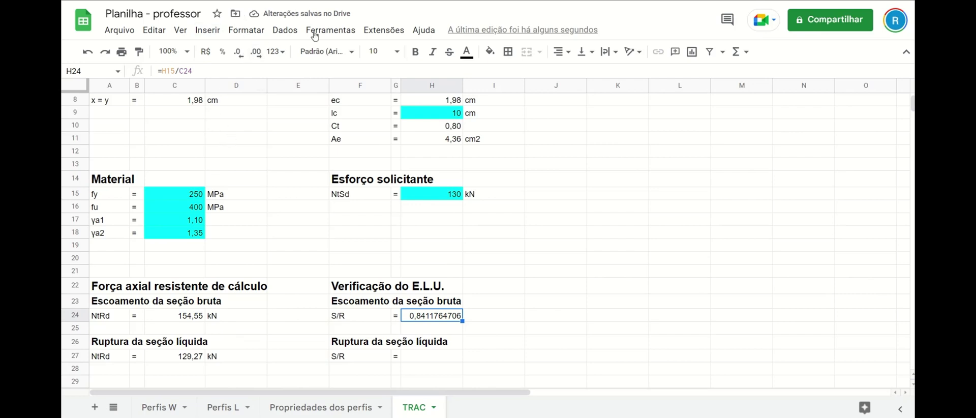
click(253, 53)
click(361, 316)
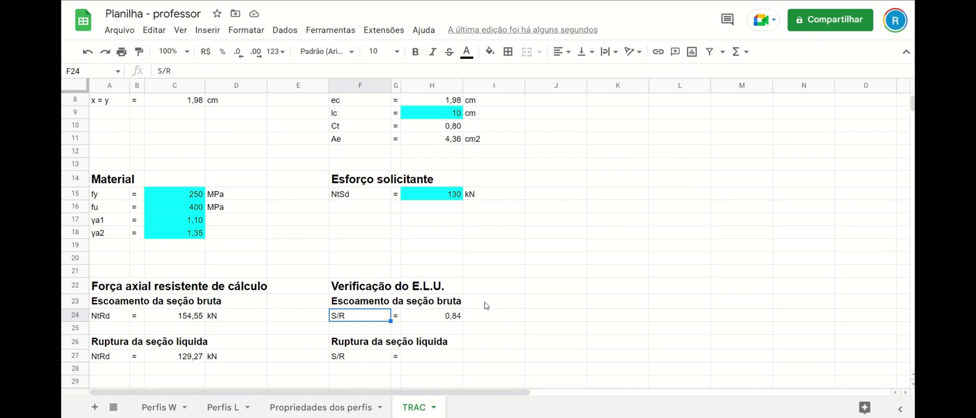
click(452, 319)
click(455, 198)
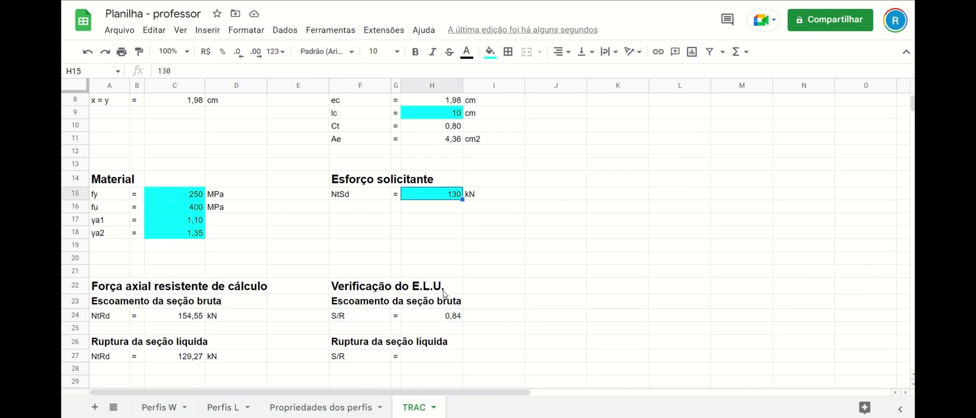
click(448, 319)
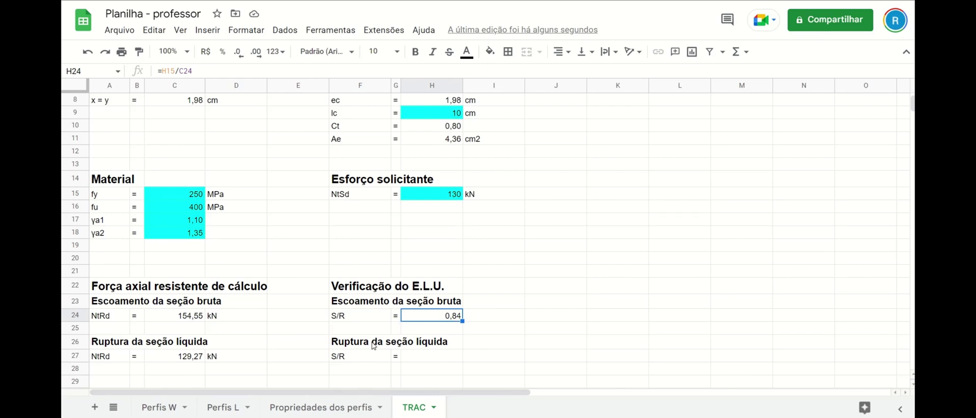
Calculate the S/R ratio for net section rupture in H27 with the formula =H15/C27
click(429, 357)
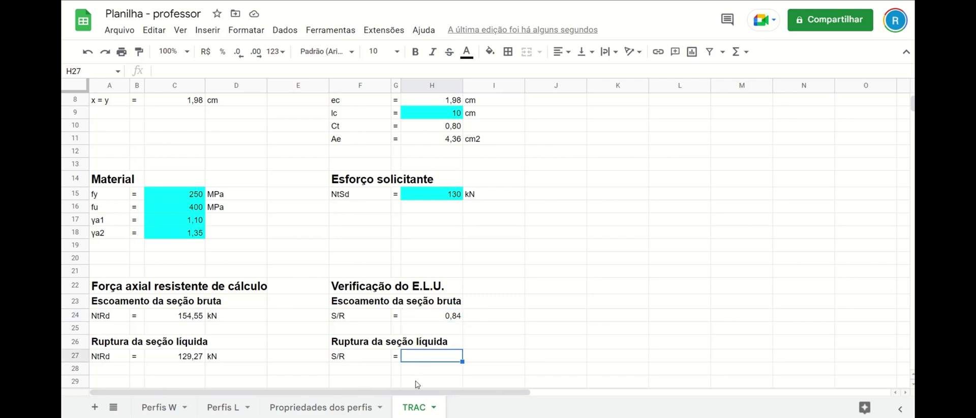
text(=)
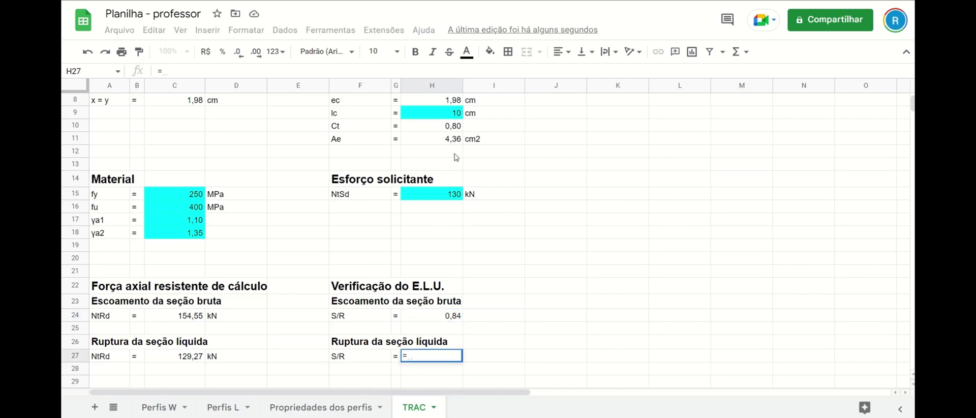
click(442, 197)
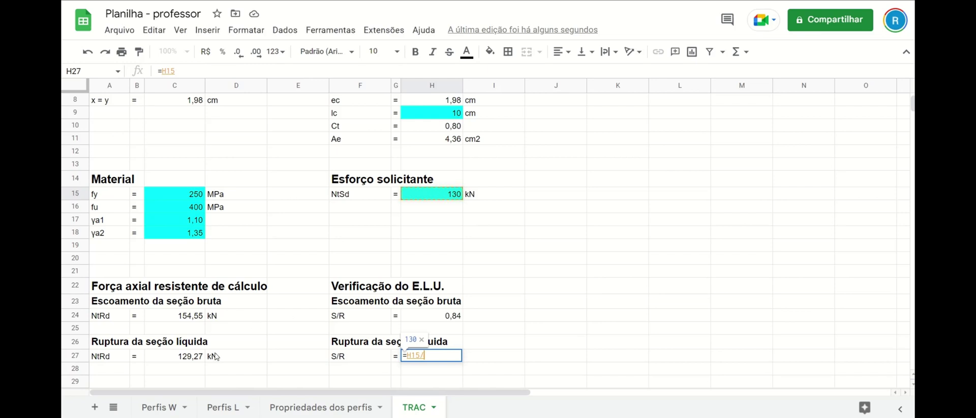
text(/)
click(198, 360)
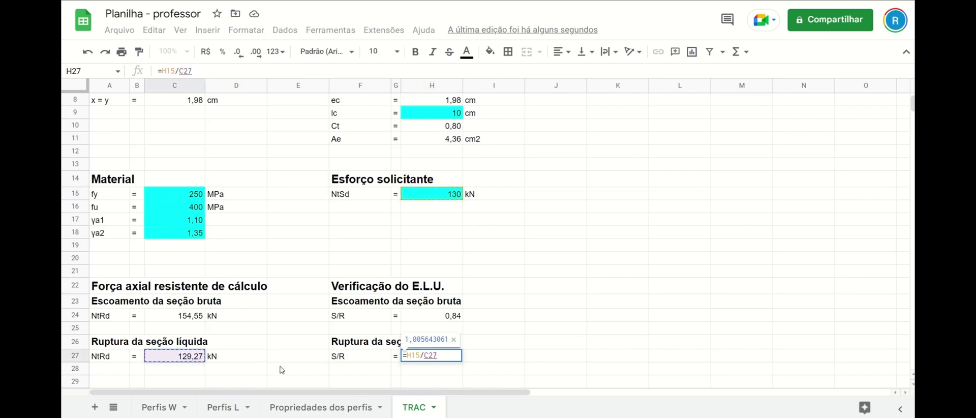
key(Return)
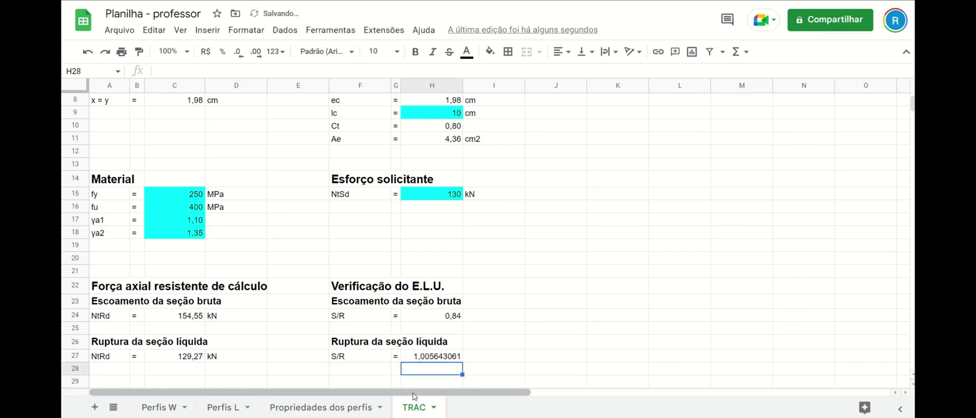
Format the net section S/R ratio in H27 to show two decimal places
click(441, 355)
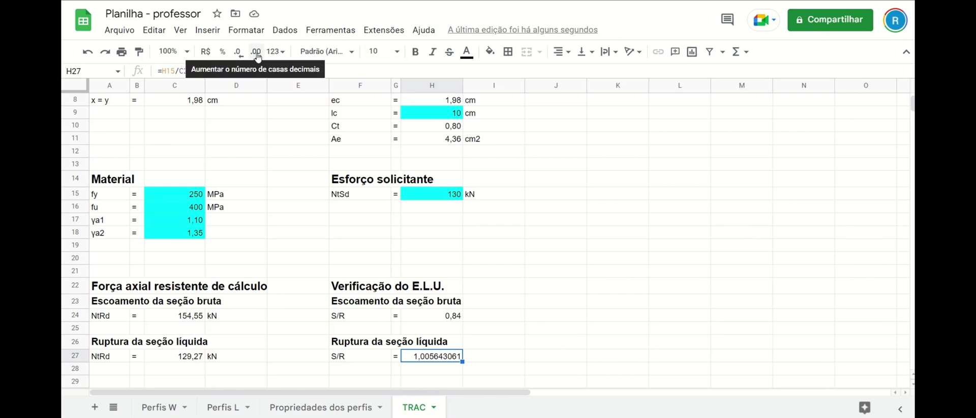
click(240, 53)
click(241, 53)
click(241, 53)
click(242, 54)
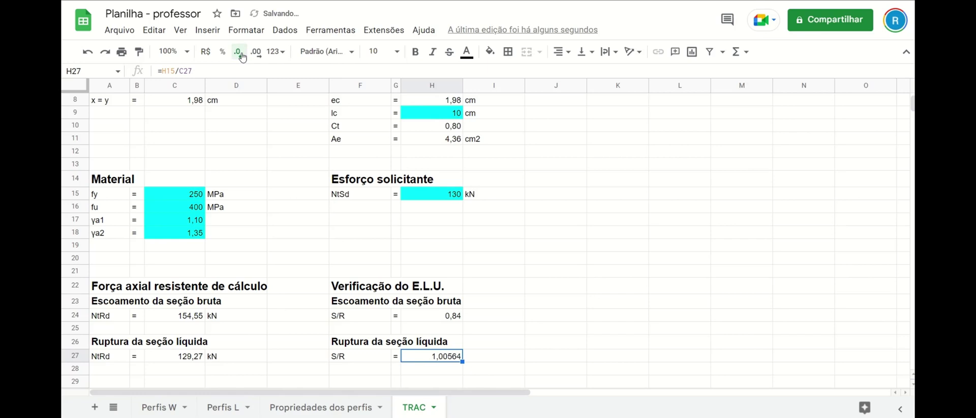
click(241, 54)
click(241, 53)
click(241, 54)
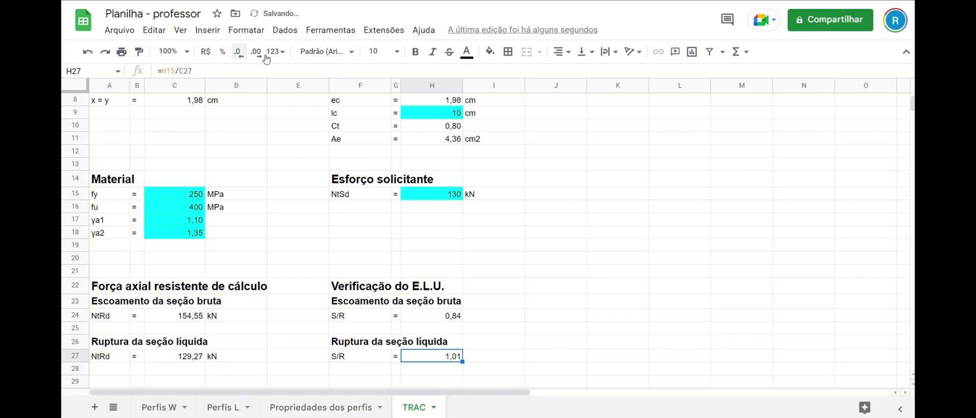
click(482, 209)
click(363, 356)
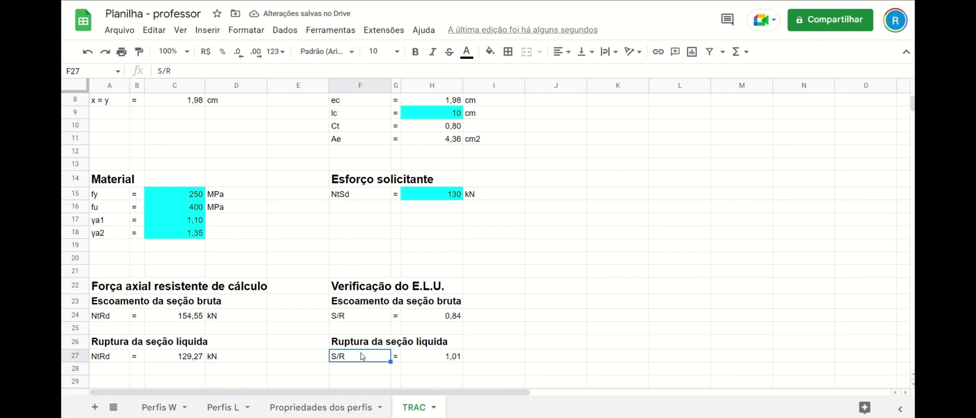
click(416, 194)
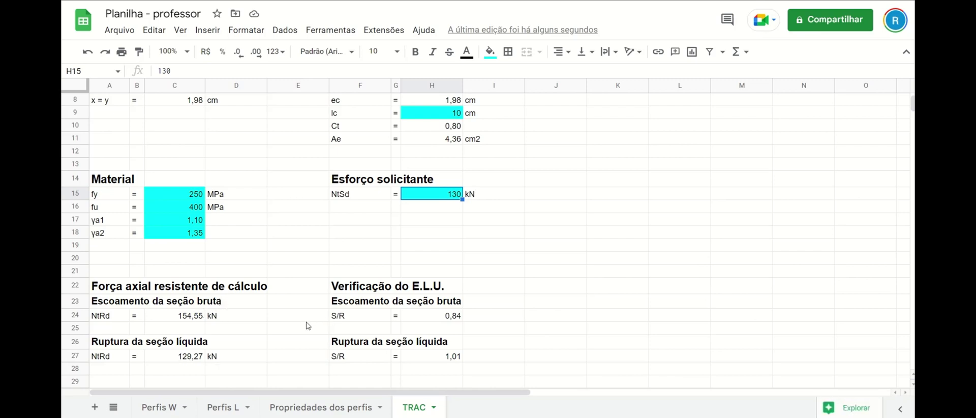
click(488, 316)
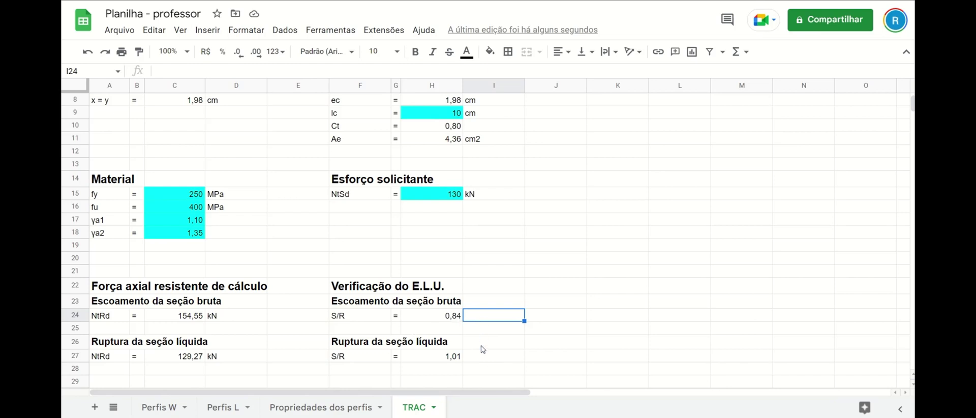
click(480, 360)
click(483, 317)
click(480, 362)
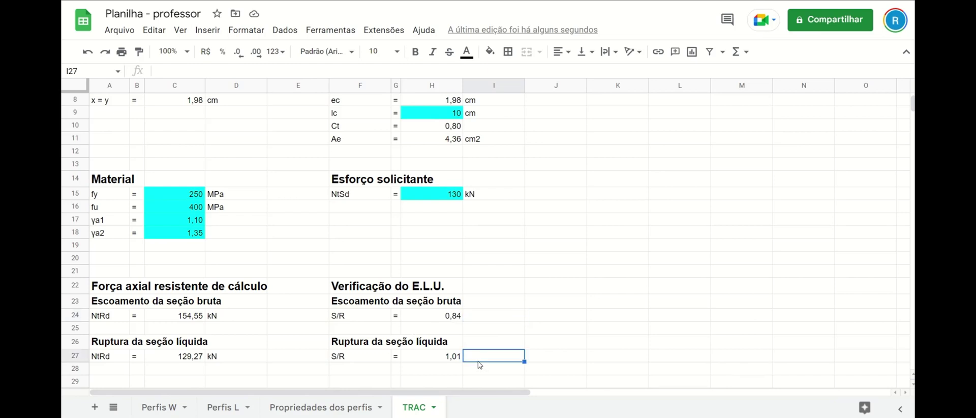
Add a gross section pass/fail check in I24 with the formula =SE(H24<=1;"OK";SE(H24>1;"NÃO PASSA"))
click(478, 318)
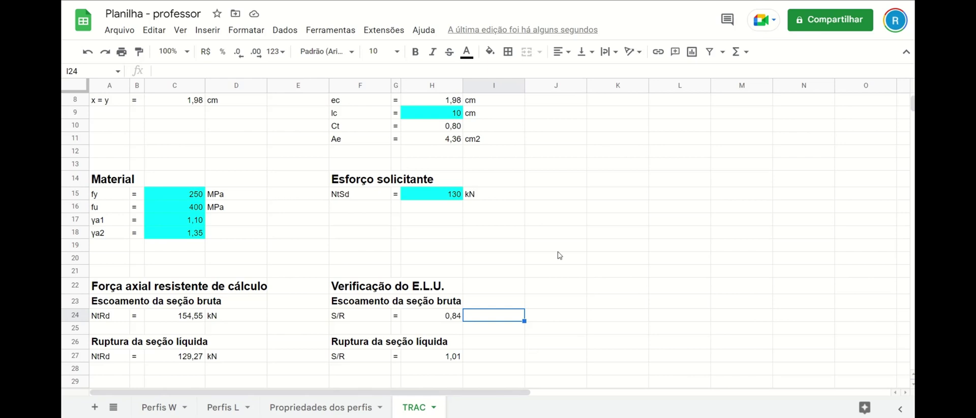
text(=)
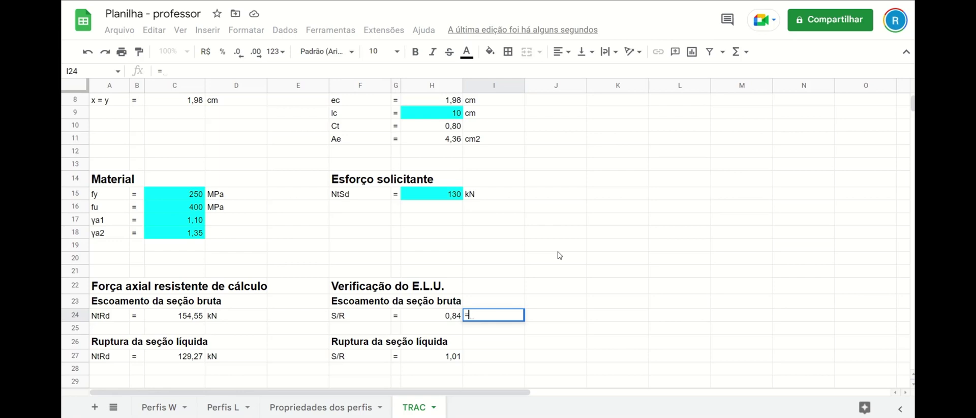
text(SE()
click(438, 319)
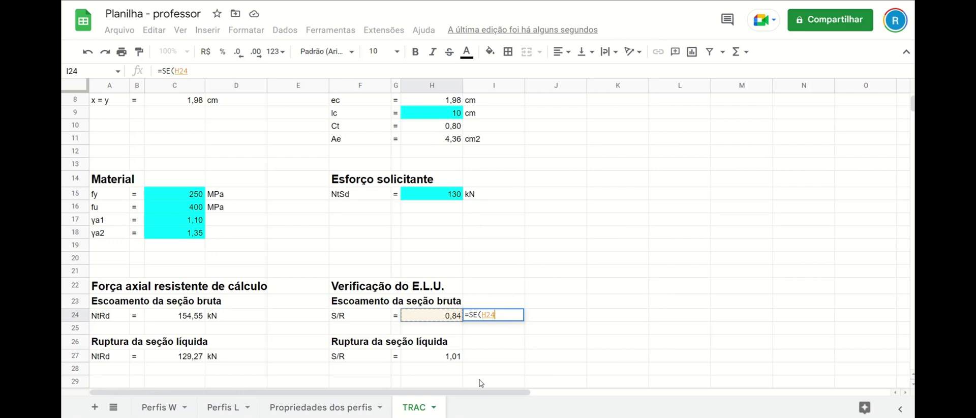
text(<=)
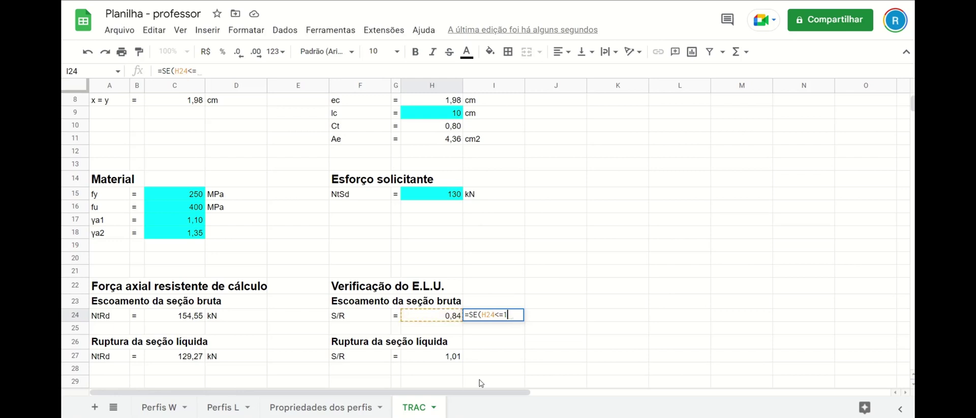
text(1;)
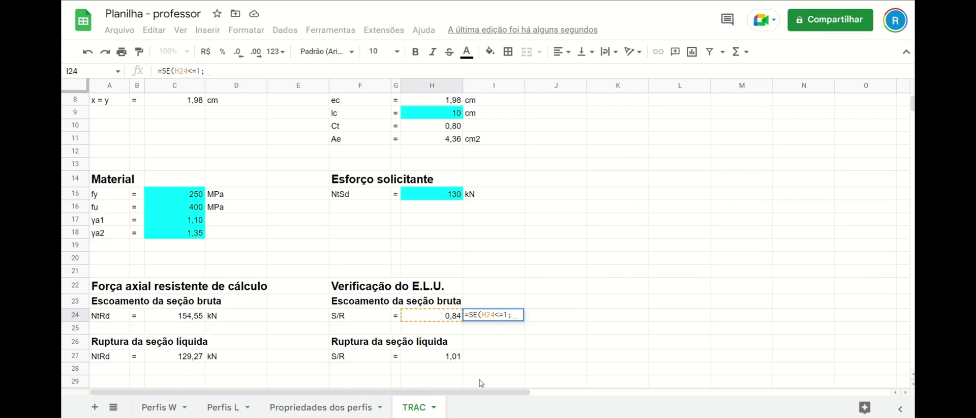
text(")
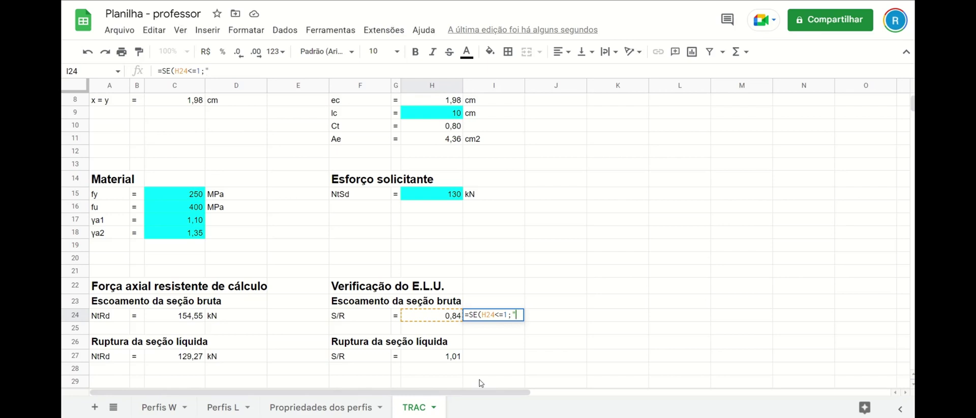
text(OK";)
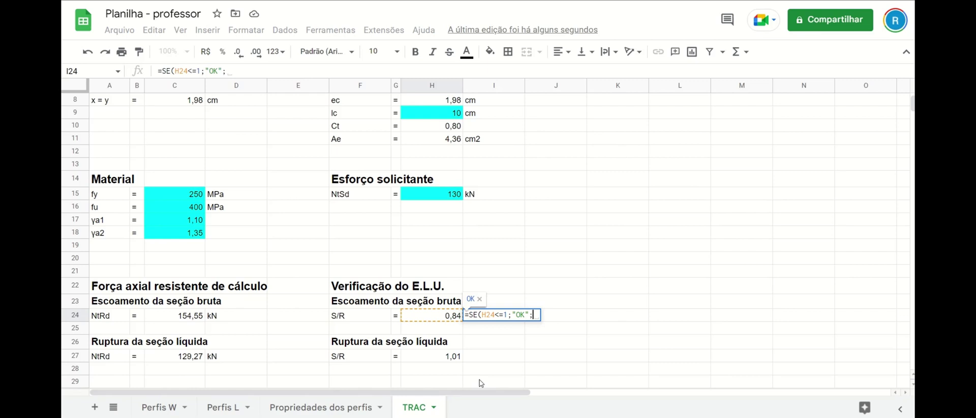
text(SE()
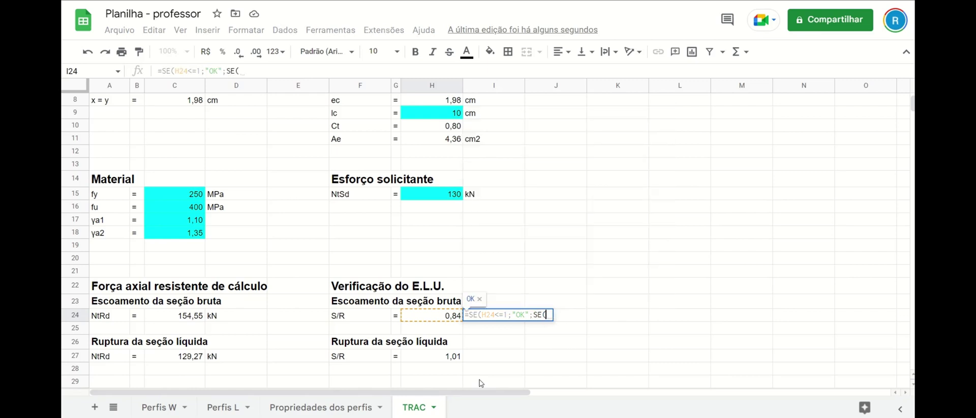
click(438, 316)
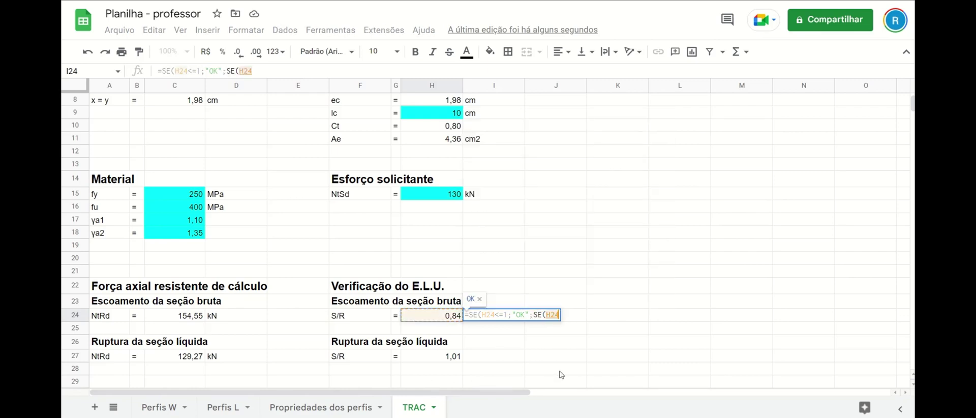
text(>1)
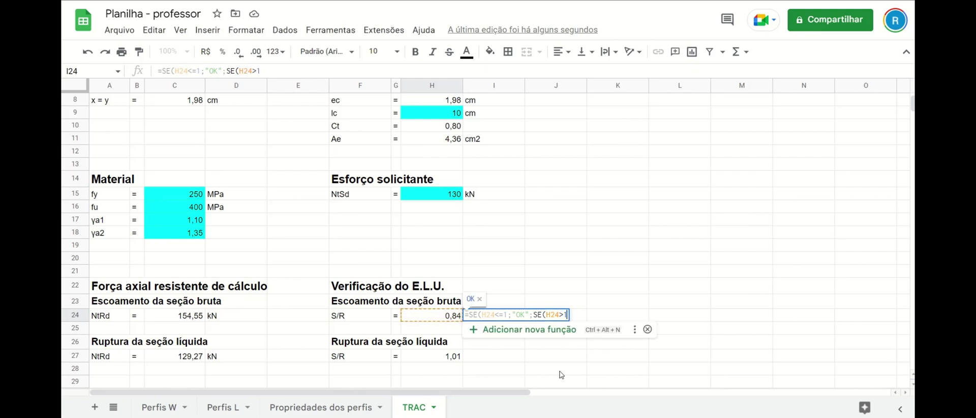
text(;"NÃO PASS)
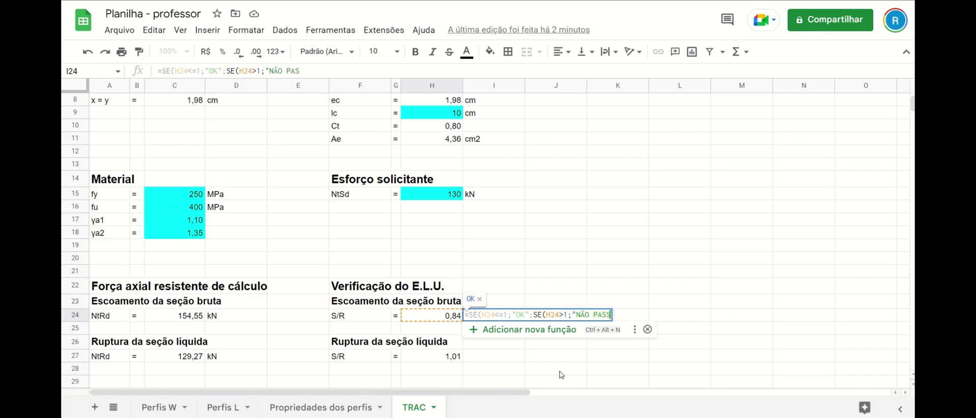
text(A")
key(Return)
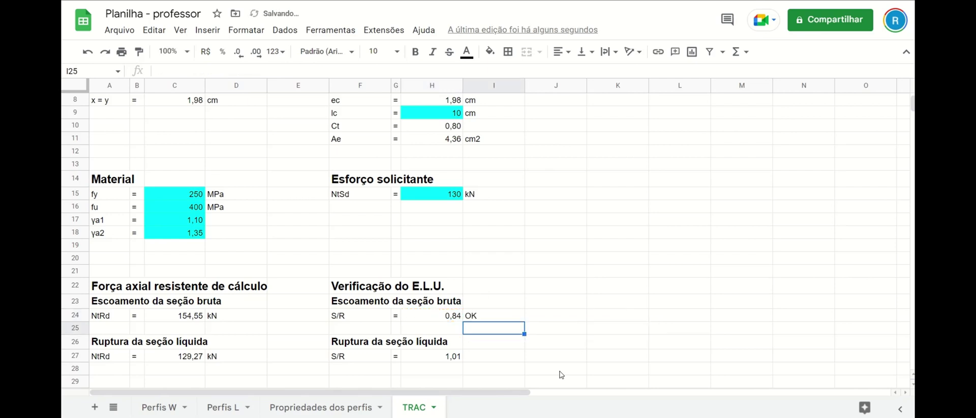
Copy the pass/fail check formula from I24 to I27 for the net section rupture ratio
click(484, 317)
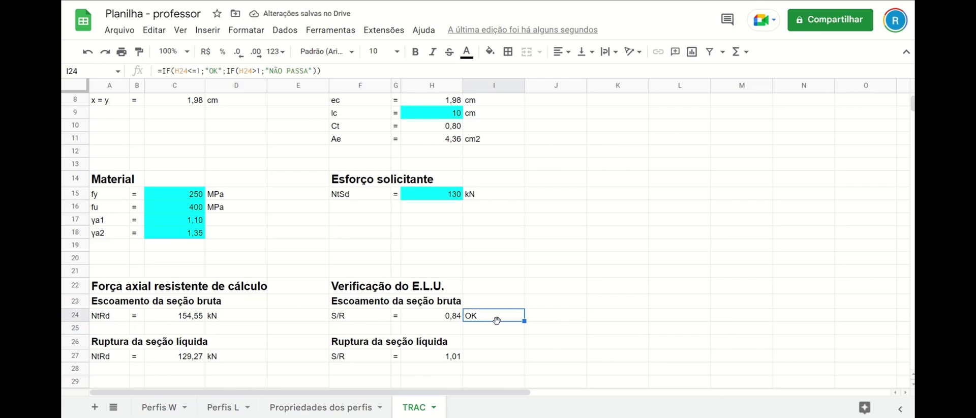
key(ctrl+c)
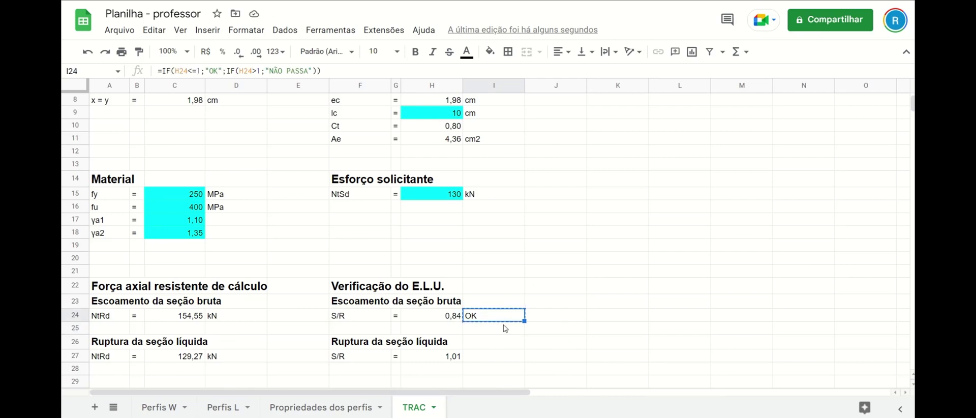
click(491, 361)
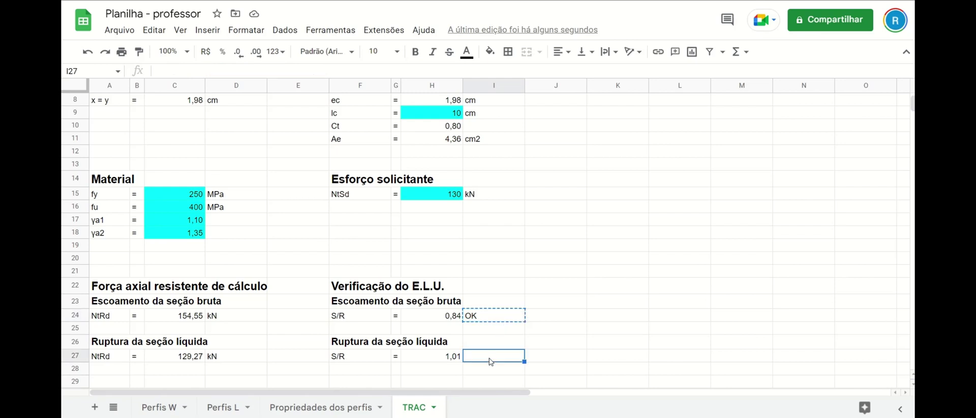
key(ctrl+v)
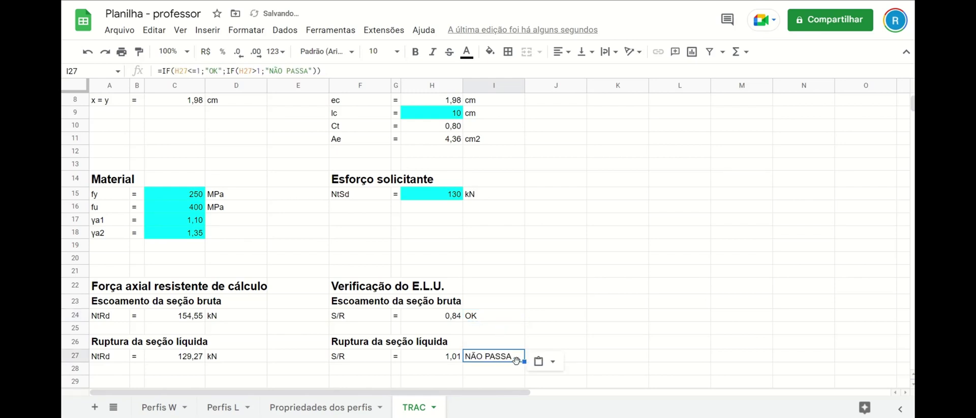
double_click(505, 357)
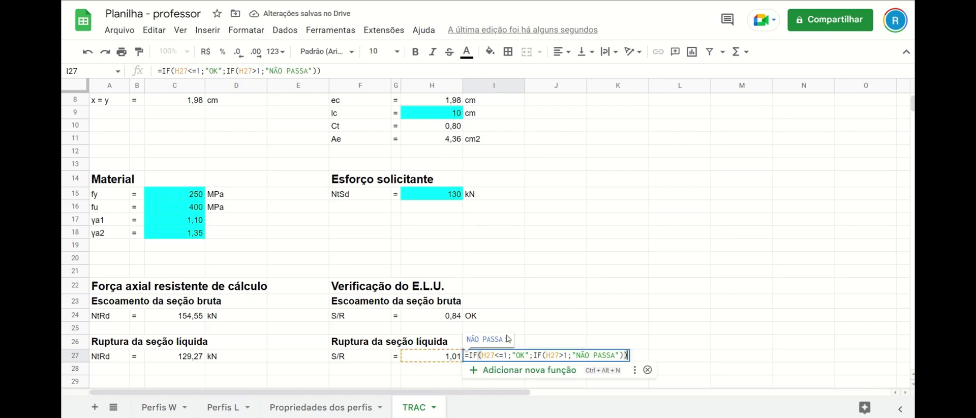
key(Escape)
Compare the check formulas and their results for gross section yielding in I24 and net section rupture in I27
click(511, 317)
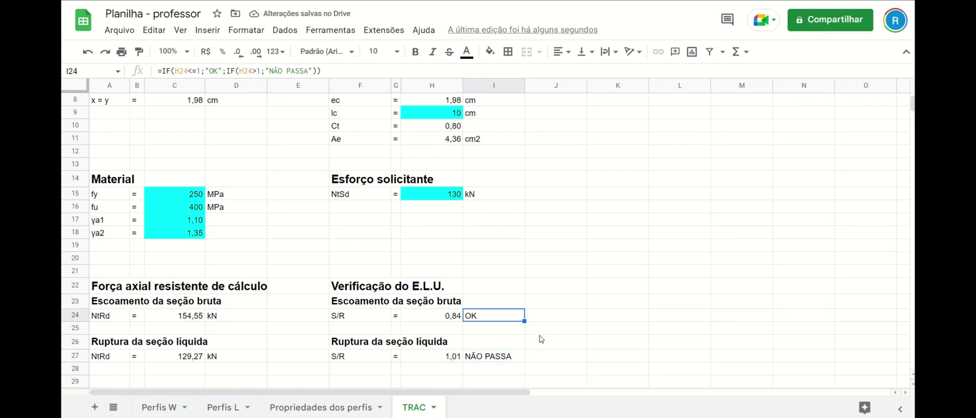
click(514, 356)
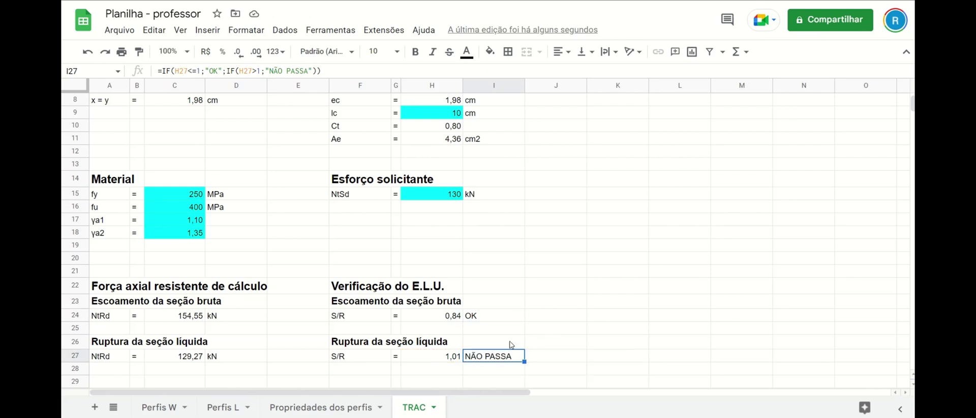
click(502, 318)
click(382, 68)
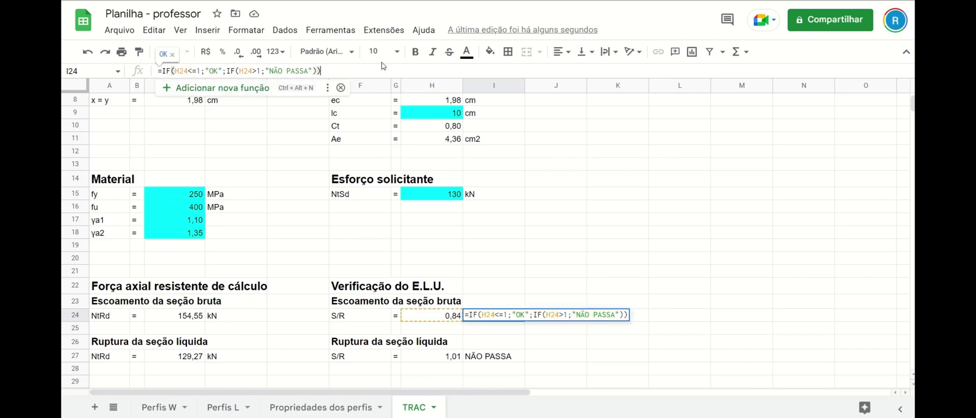
click(496, 317)
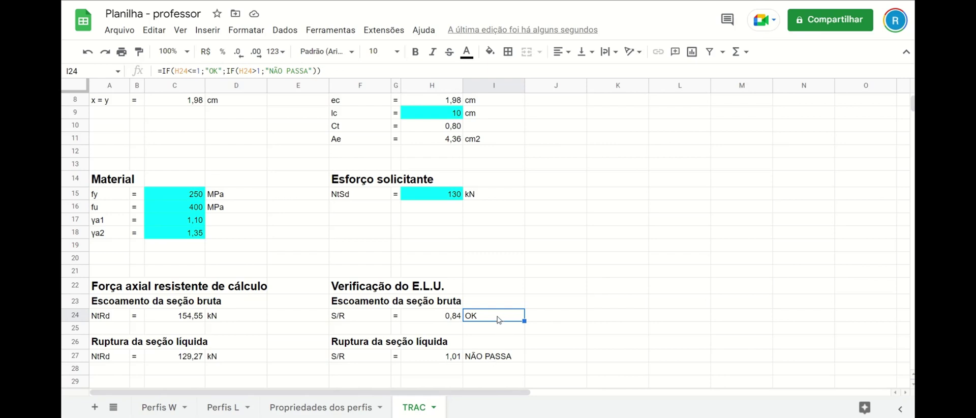
click(502, 358)
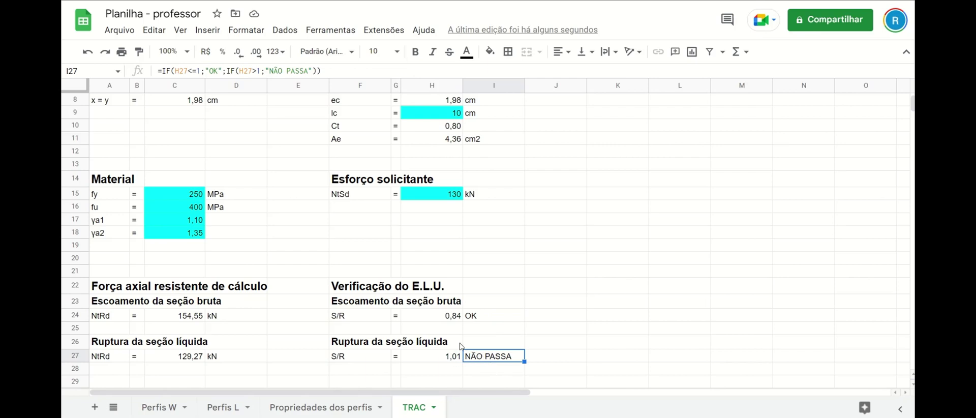
click(451, 357)
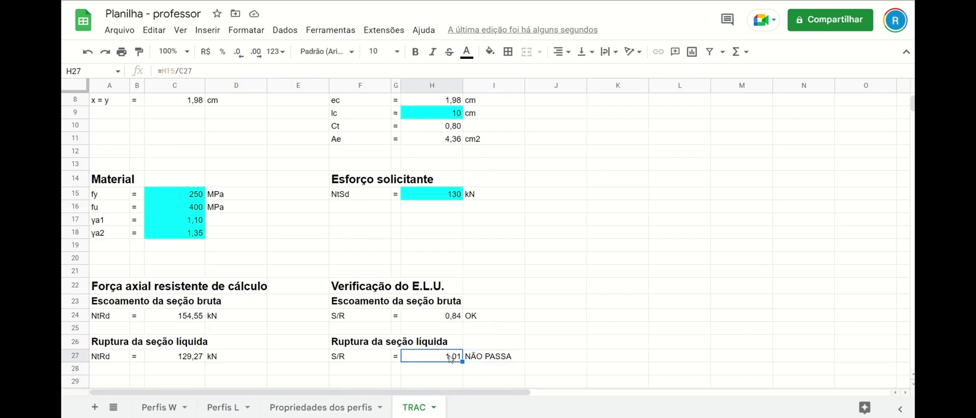
click(491, 357)
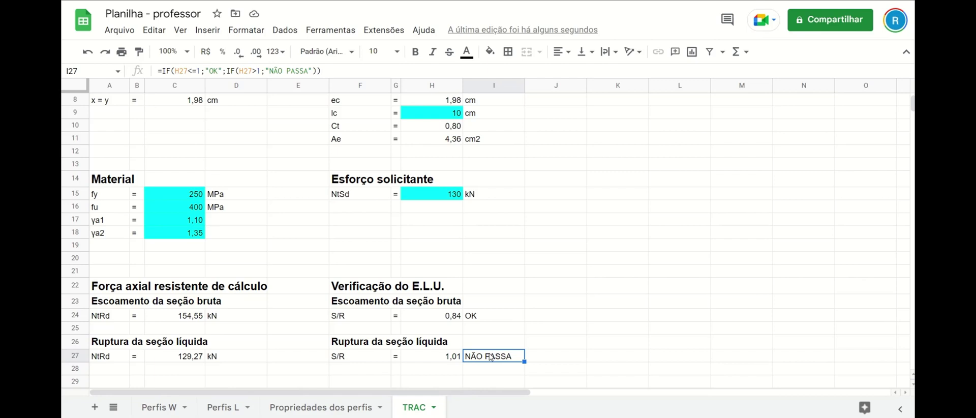
click(560, 329)
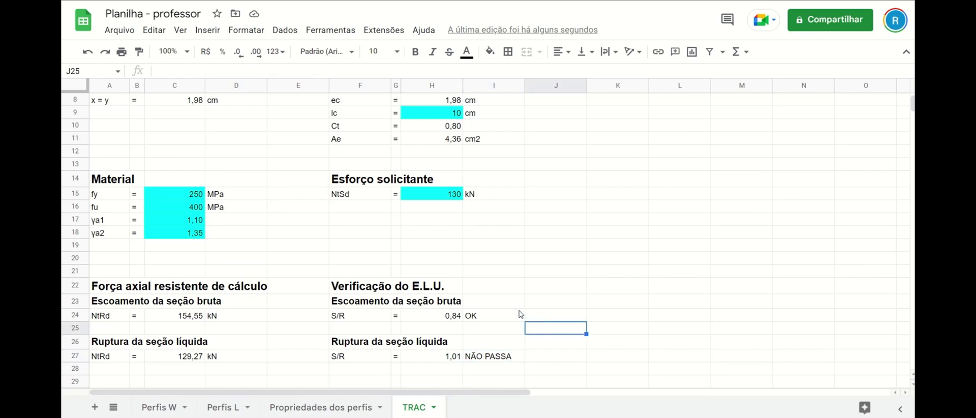
click(520, 315)
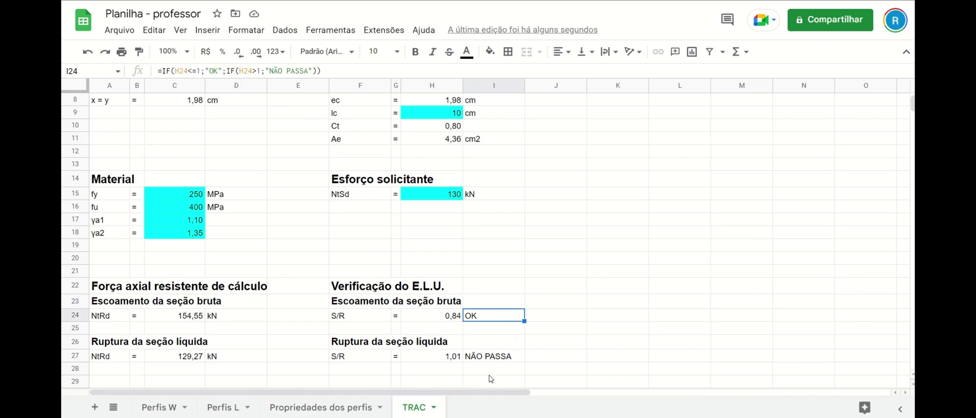
click(491, 359)
click(501, 318)
click(501, 359)
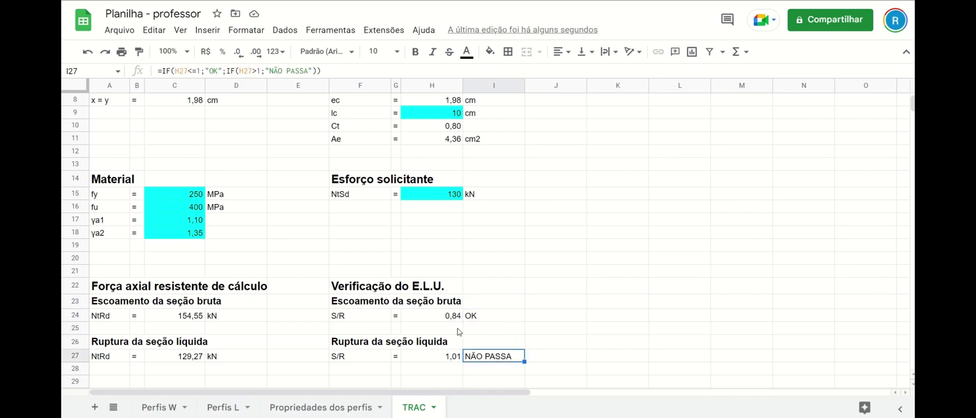
click(486, 319)
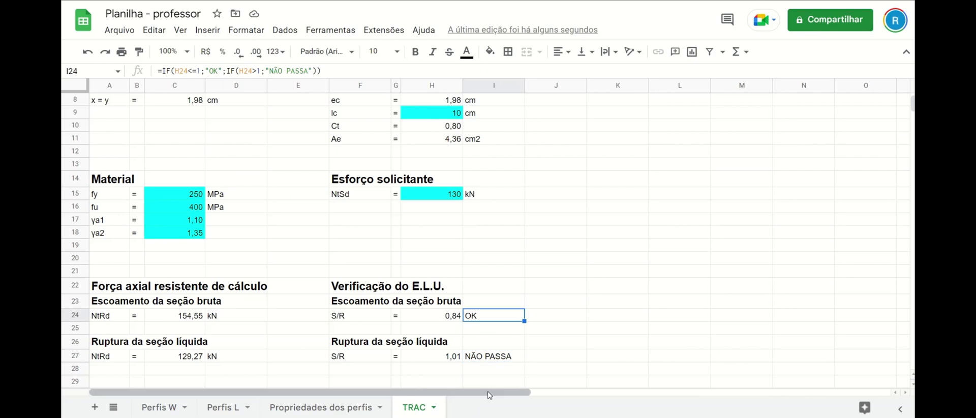
Start a single-colour conditional formatting rule on I24 for text that is exactly "OK"
click(247, 35)
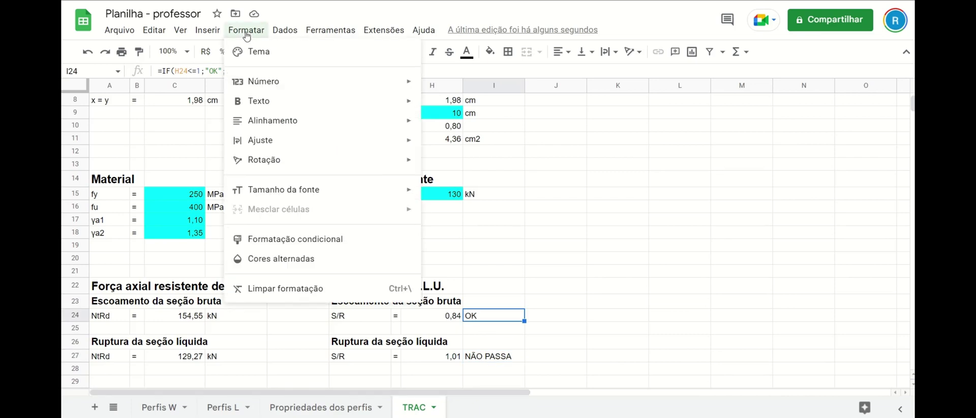
click(320, 247)
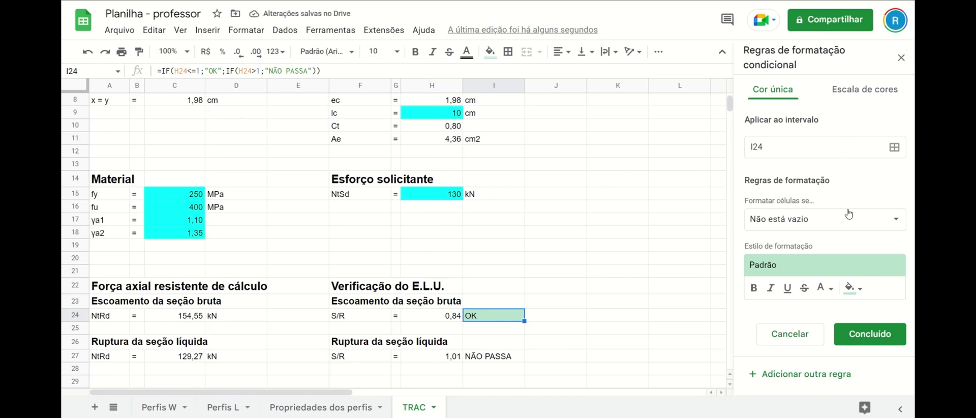
click(876, 220)
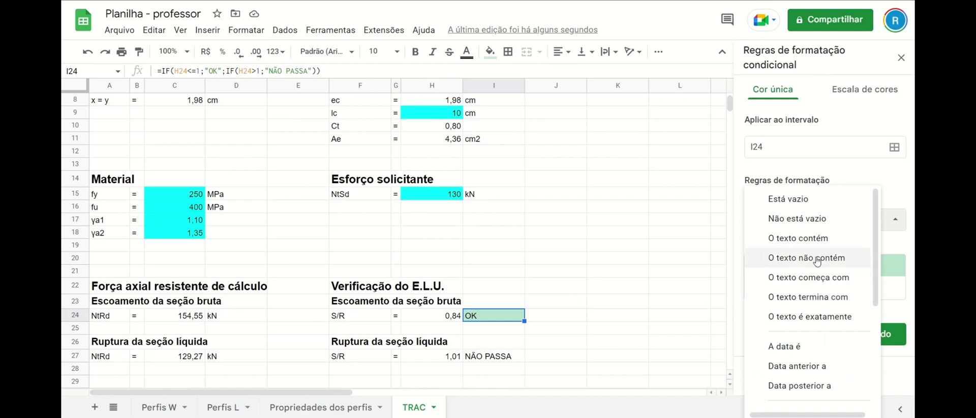
click(803, 316)
click(795, 250)
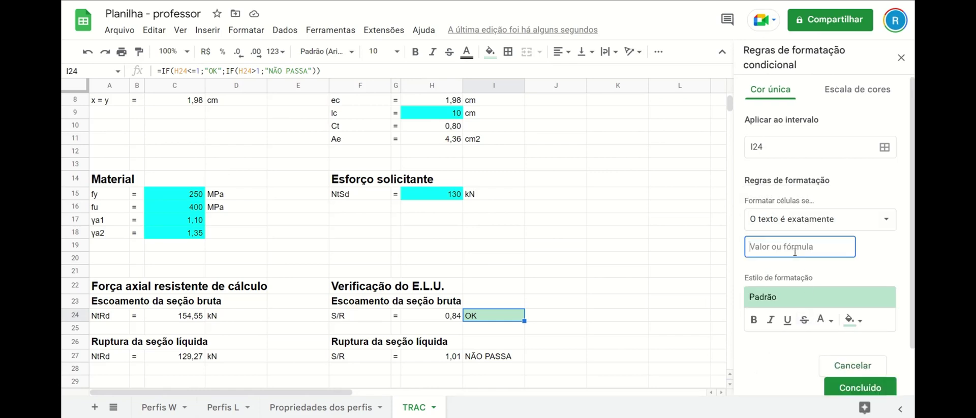
text(ok)
key(BackSpace)
key(BackSpace)
text(OK)
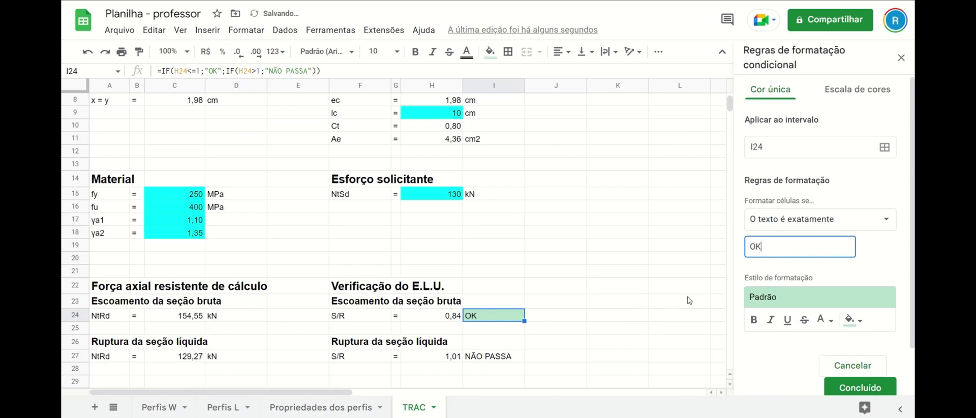
Give the "OK" rule a bright green fill and save it
click(855, 320)
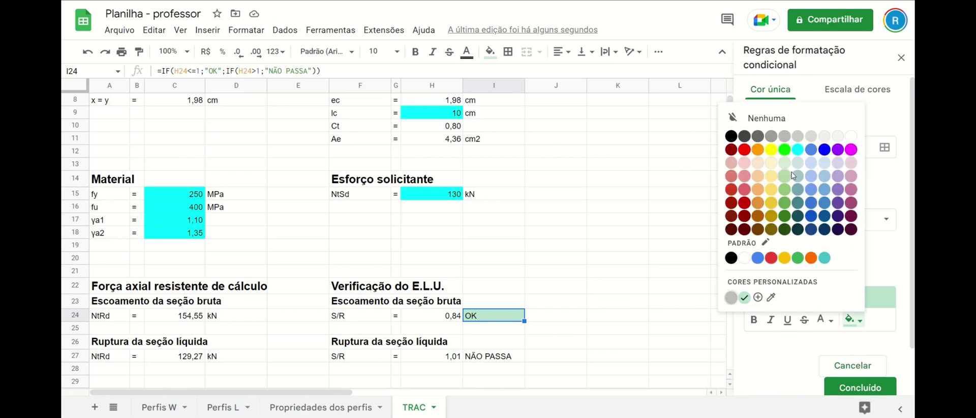
click(784, 149)
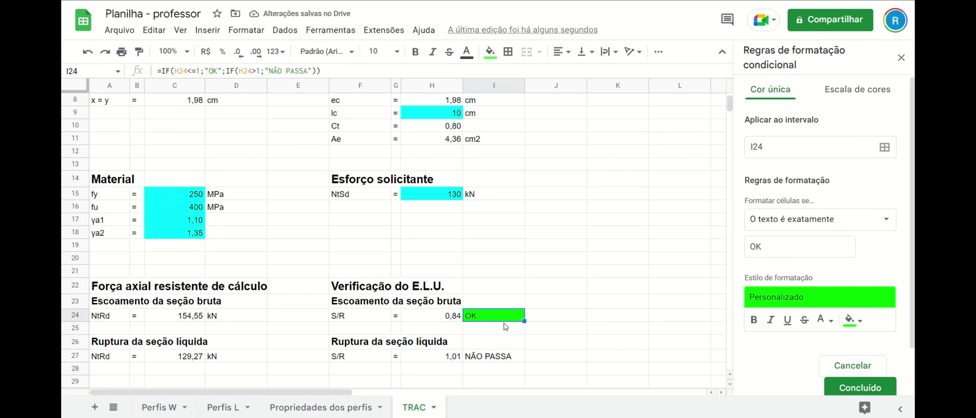
scroll(864, 335, down, 1)
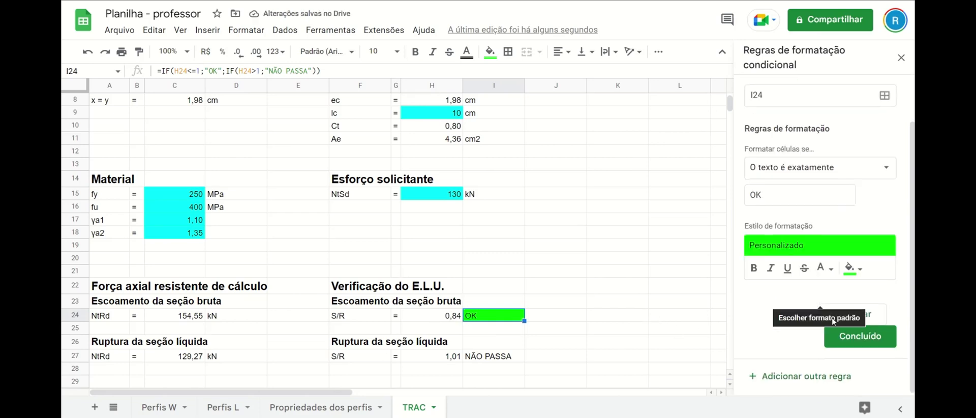
click(873, 344)
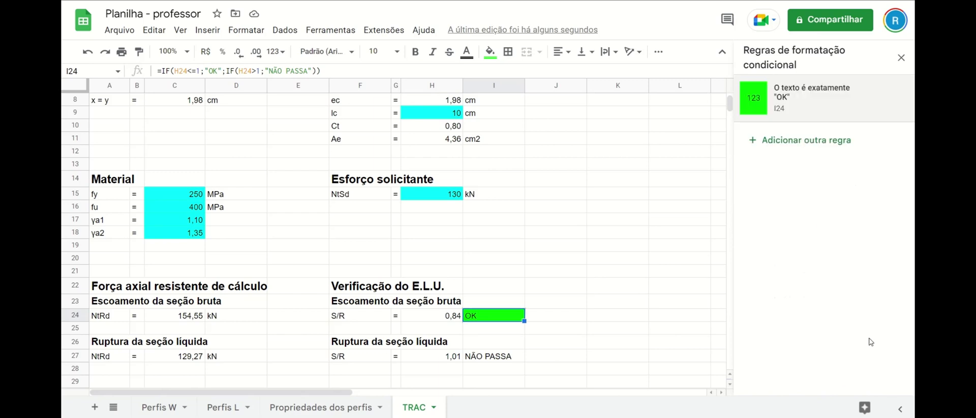
Add a second conditional formatting rule to I24 that fills the cell red when the text is exactly "NÃO PASSA"
click(786, 145)
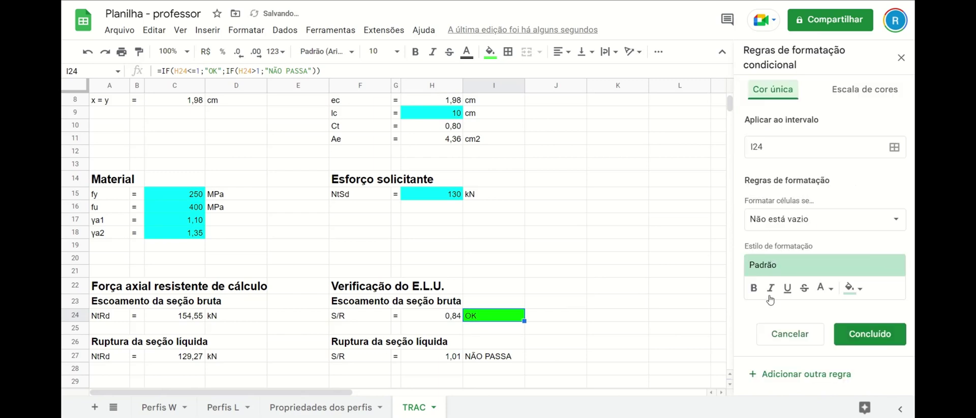
click(823, 220)
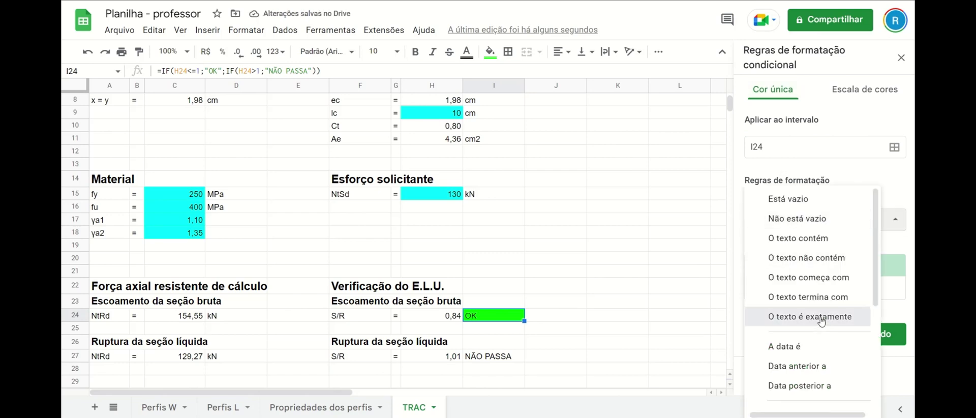
click(820, 326)
click(784, 248)
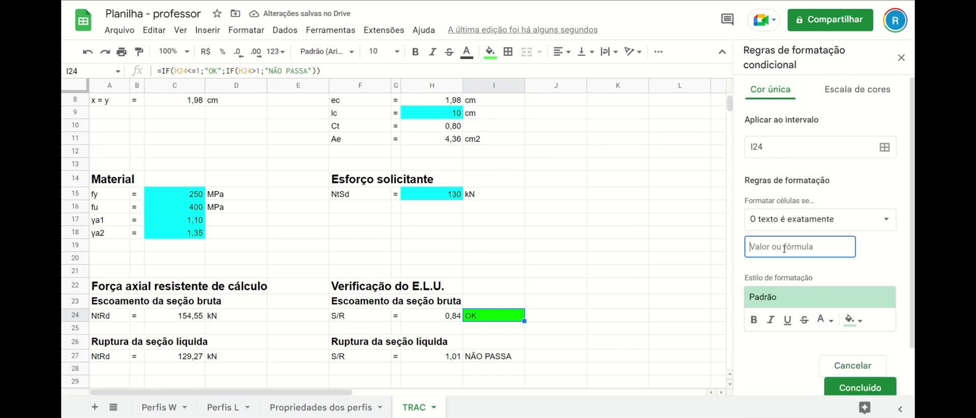
text(NÃO P)
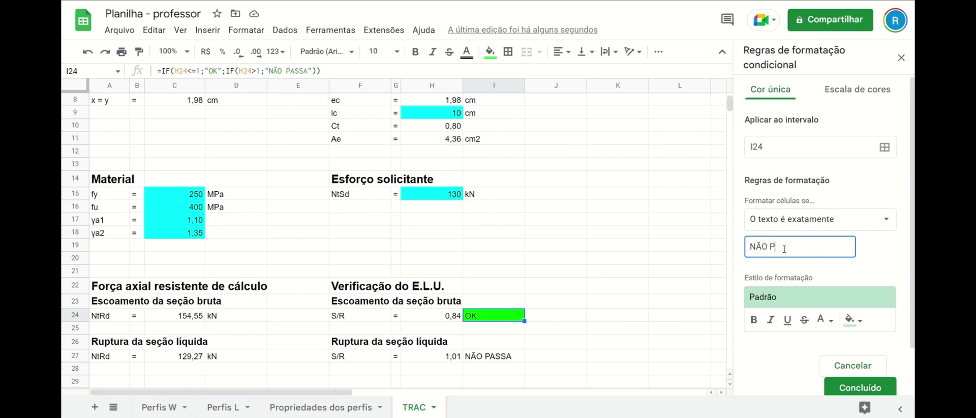
text(ASSA)
click(853, 321)
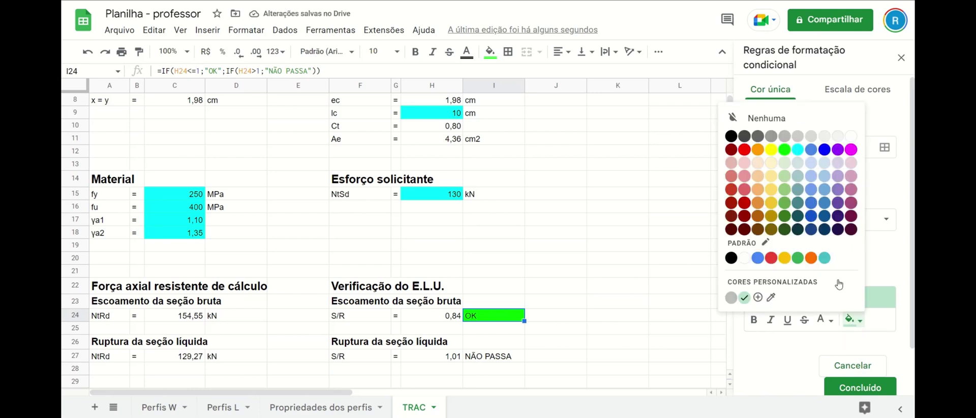
click(744, 149)
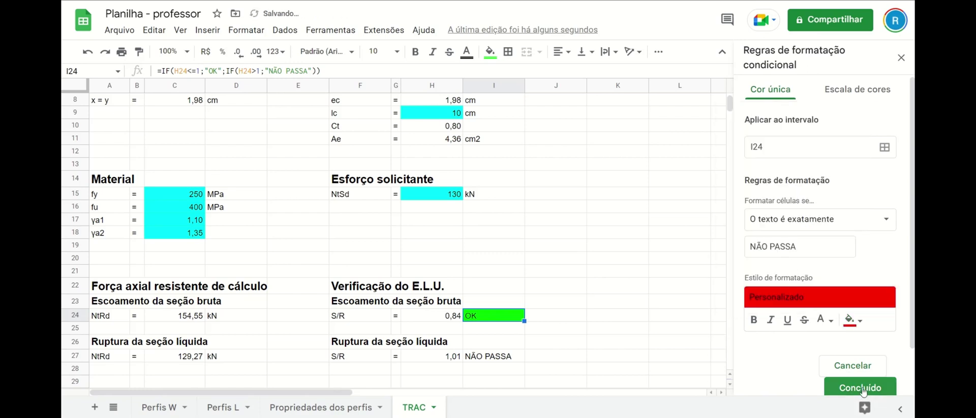
click(861, 387)
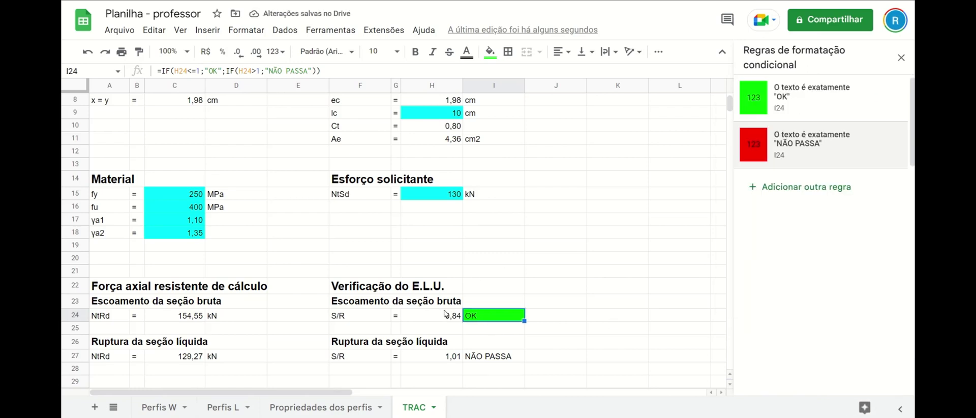
Copy the conditional formatting of the gross section check in I24 to the net section check in I27
click(615, 261)
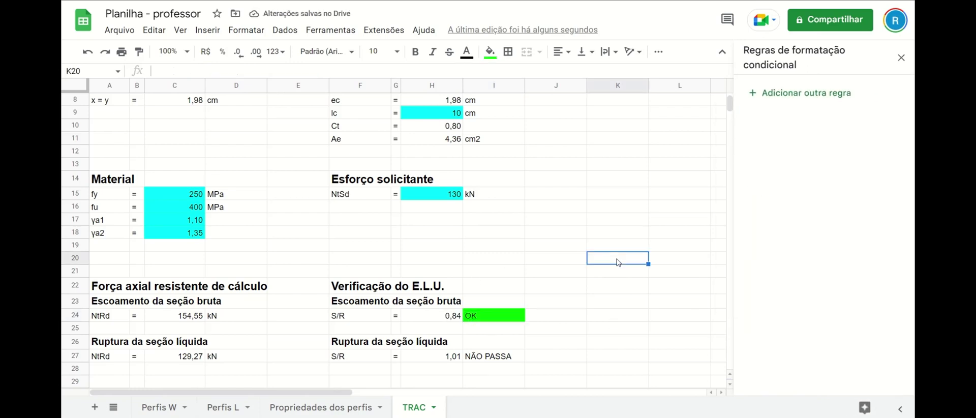
click(498, 318)
click(497, 358)
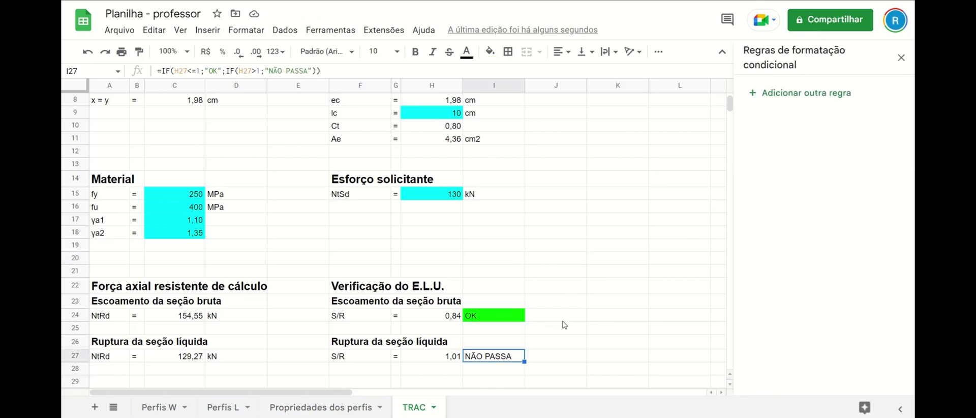
click(526, 316)
click(499, 317)
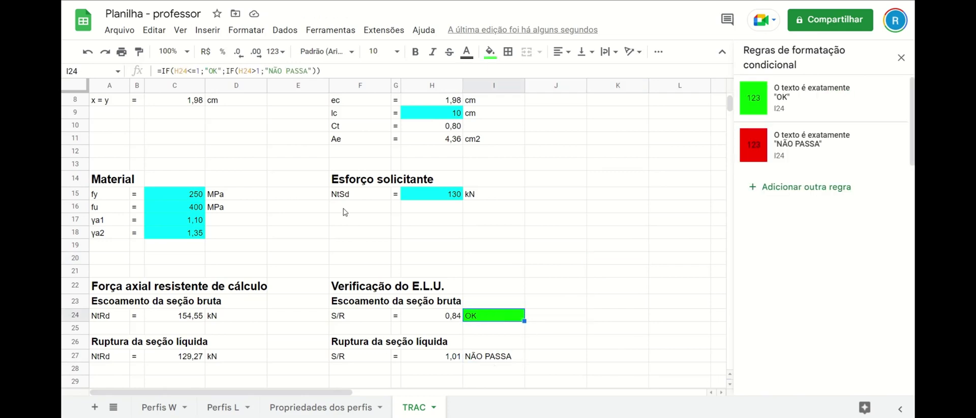
click(140, 52)
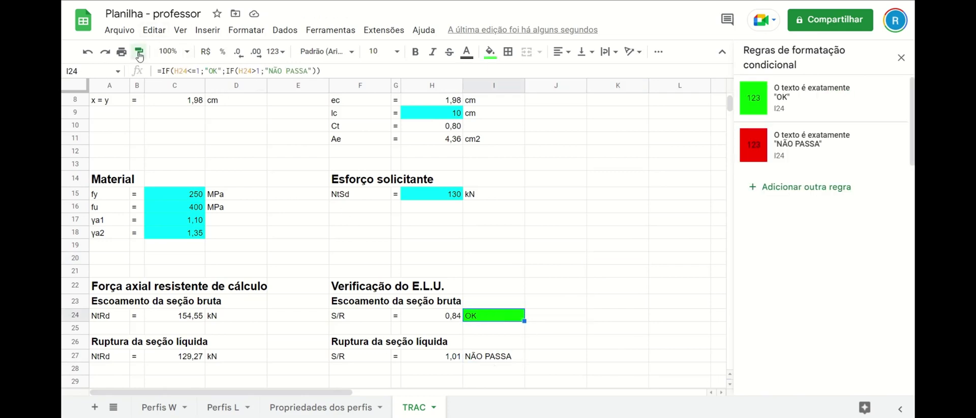
click(491, 358)
click(585, 305)
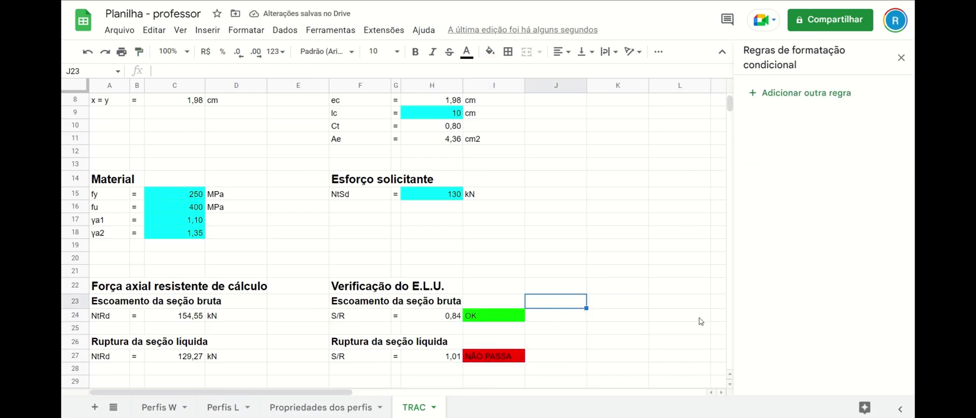
Try a design axial force NtSd of 200 kN in H15 and check it against the resistances in C24 and C27
click(419, 196)
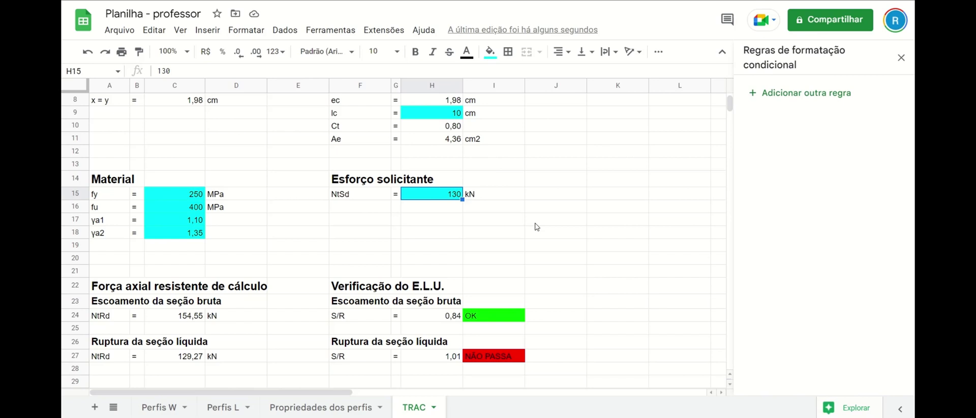
text(200)
key(Return)
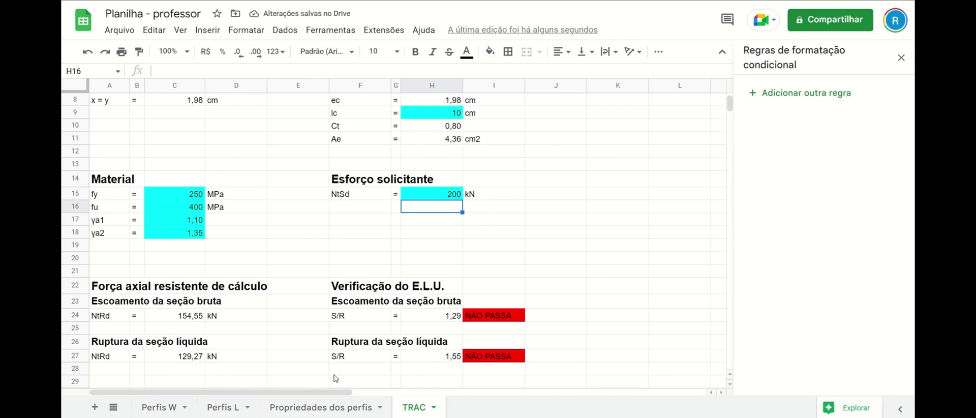
click(184, 315)
key(Down)
key(Down)
key(Down)
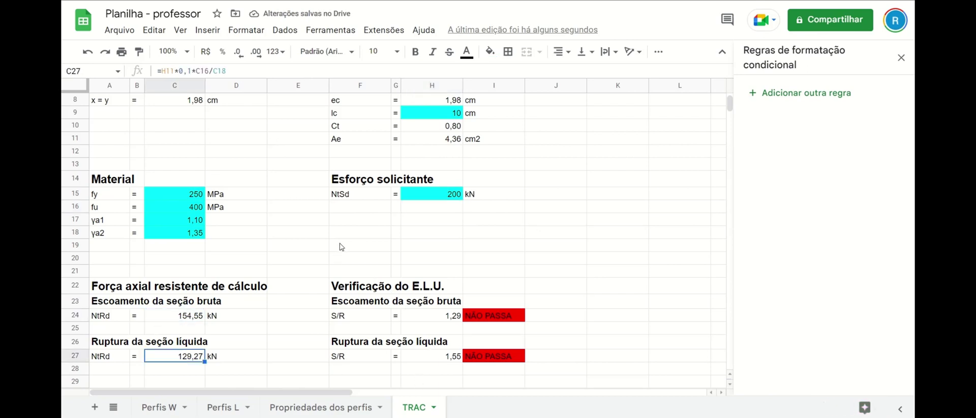
Set the design axial force NtSd in H15 to 100 kN
click(433, 196)
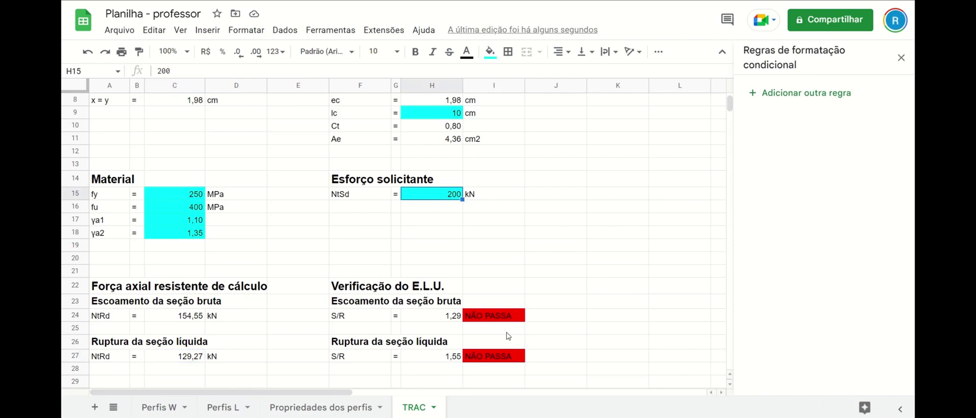
text(10)
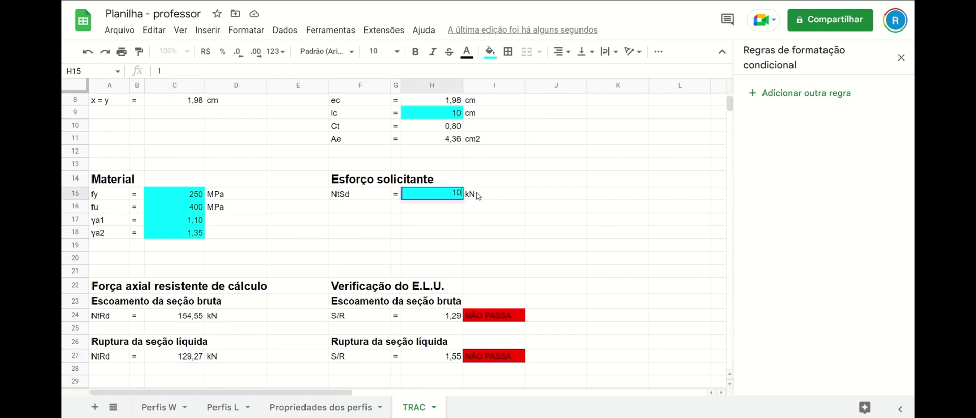
key(Return)
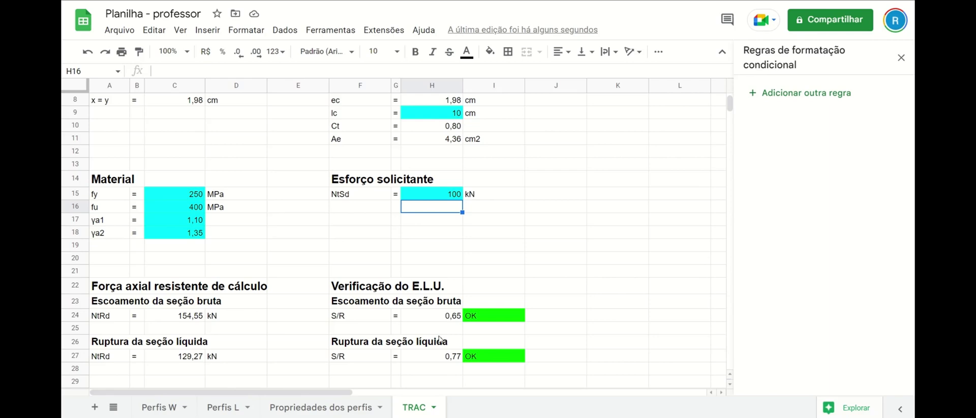
Close the conditional formatting rules and review the whole angle design sheet from title to verification
scroll(437, 335, up, 3)
scroll(422, 324, down, 1)
scroll(624, 257, up, 2)
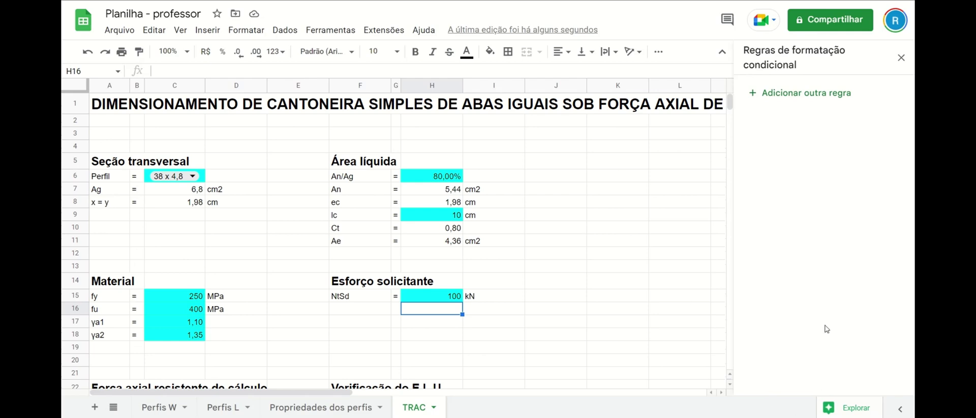
click(901, 57)
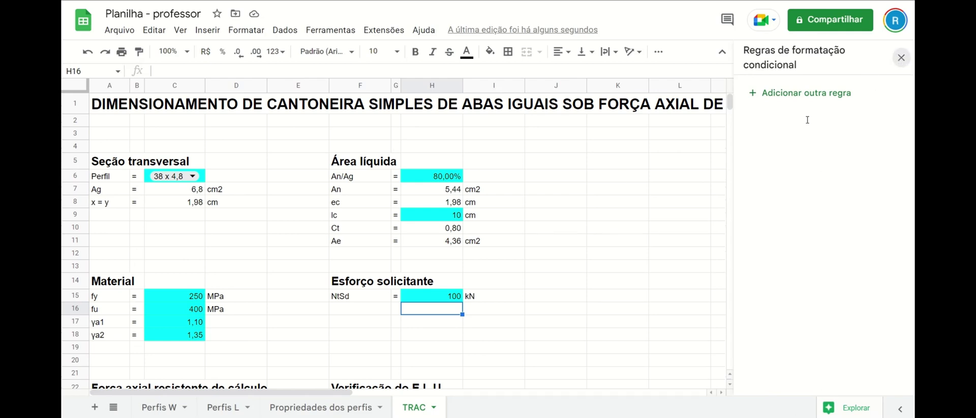
click(653, 218)
scroll(653, 226, down, 4)
scroll(652, 228, up, 4)
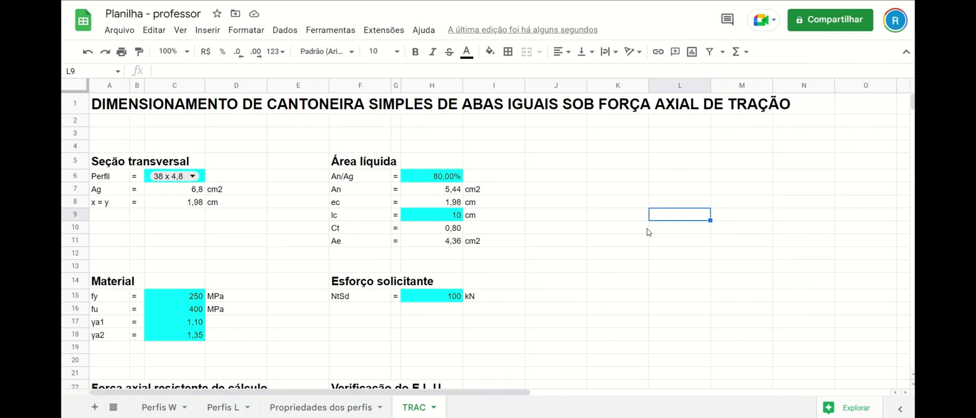
scroll(645, 245, down, 3)
scroll(643, 247, up, 3)
Extend the sheet title in A1 with "E CONECTADAS POR UMA DAS ABAS" after "TRAÇÃO"
key(ctrl+Home)
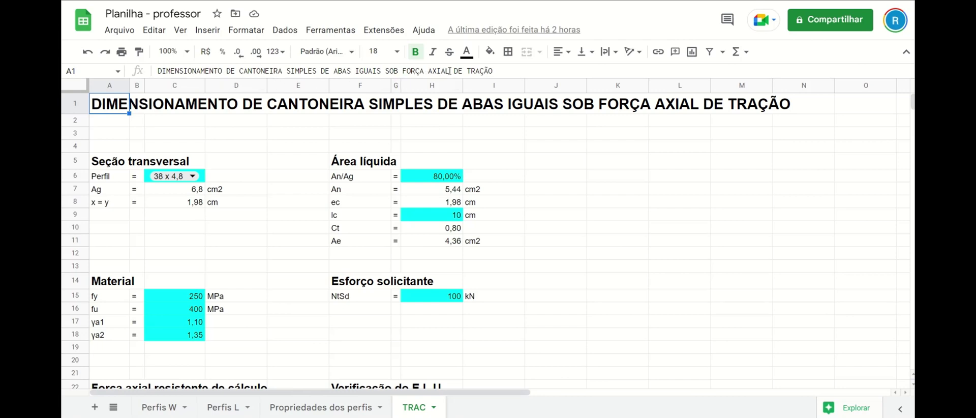
click(505, 69)
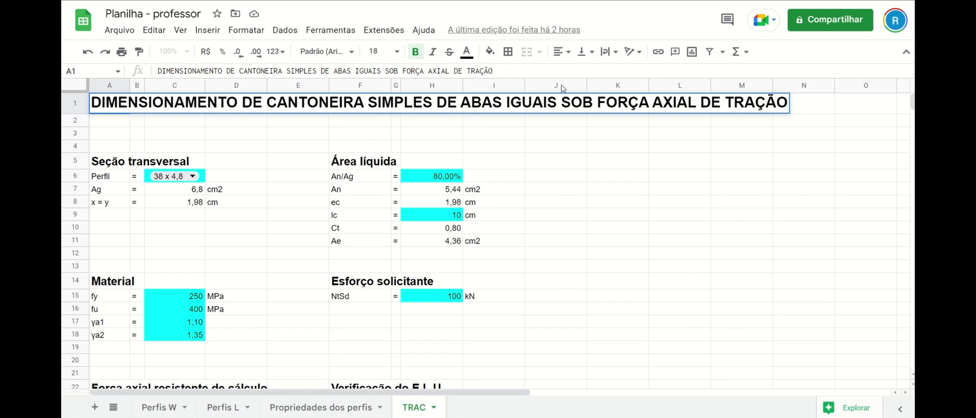
text(E )
text(CONECTA)
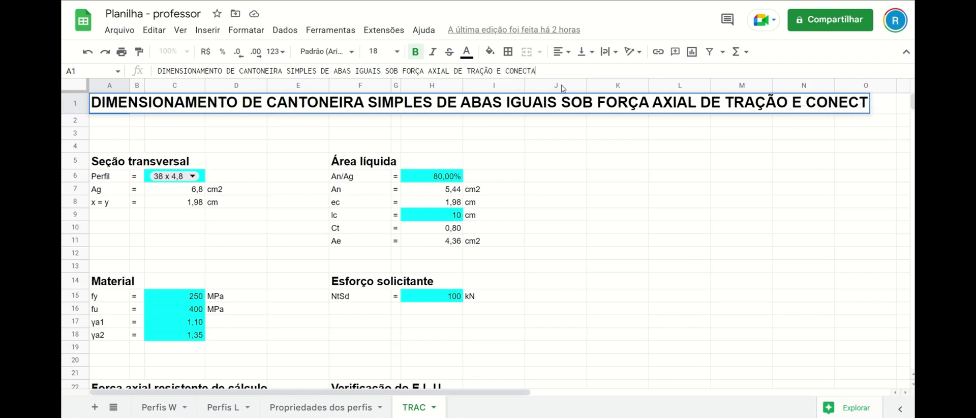
text(DAS POR UMAQWS)
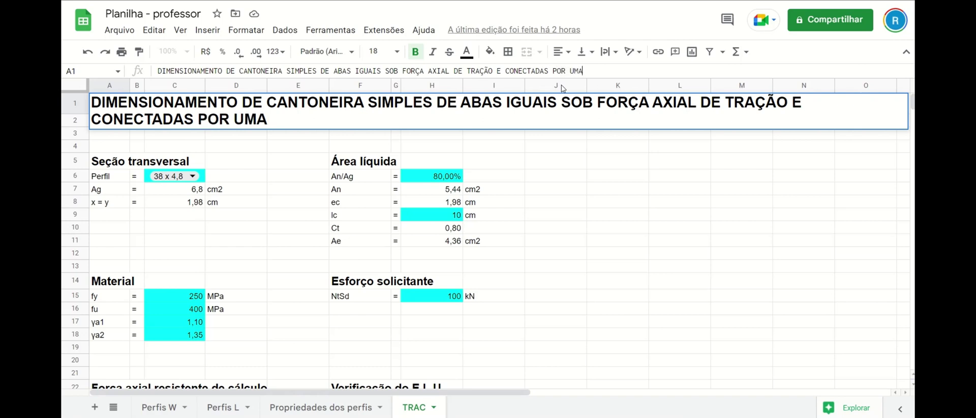
key(BackSpace)
key(BackSpace)
text(DAS ABAS)
key(Return)
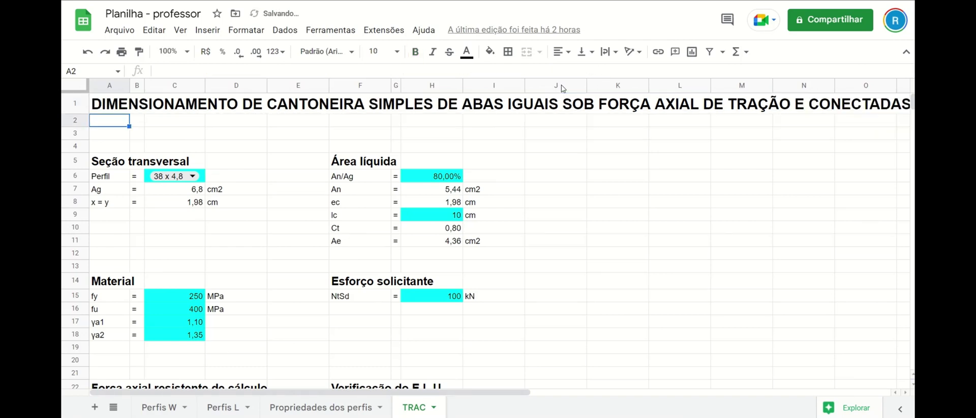
Merge A1:J1 and wrap the sheet title's text within the merged range
click(419, 232)
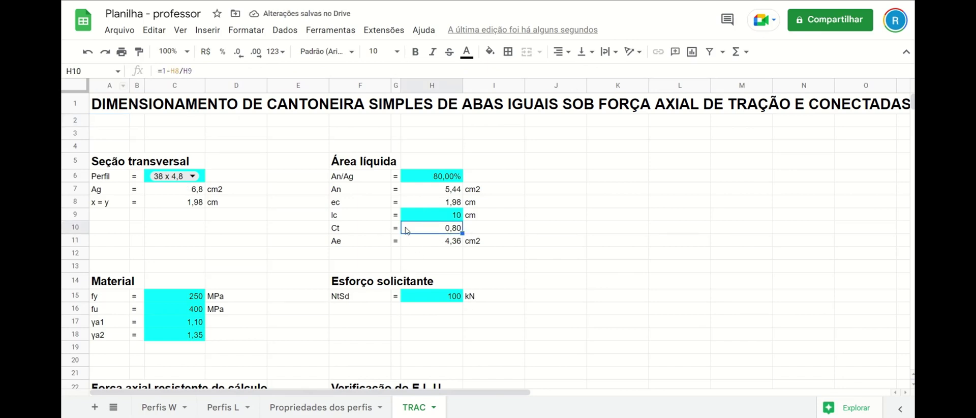
click(113, 108)
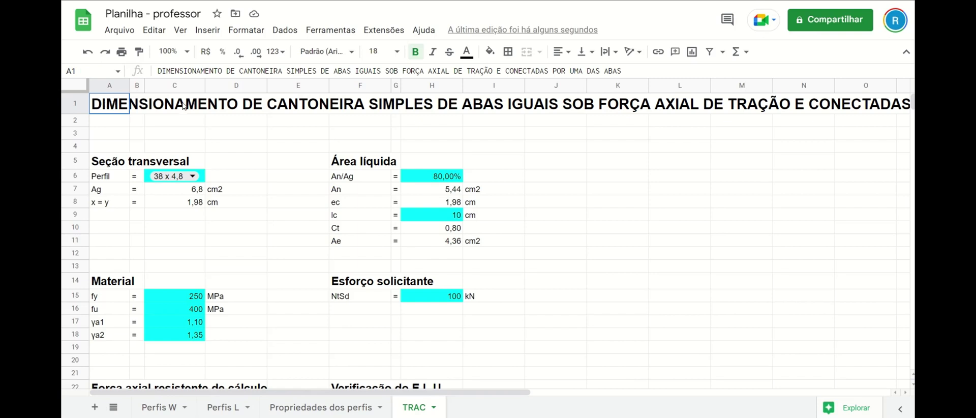
drag(184, 106, 577, 104)
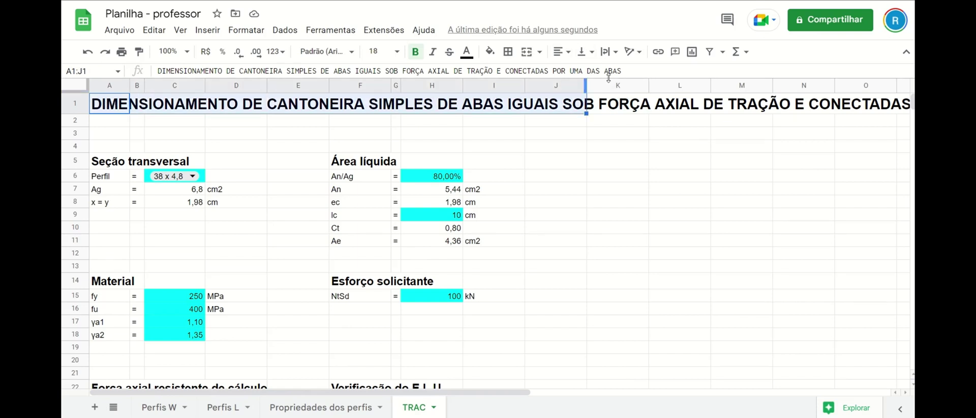
click(526, 51)
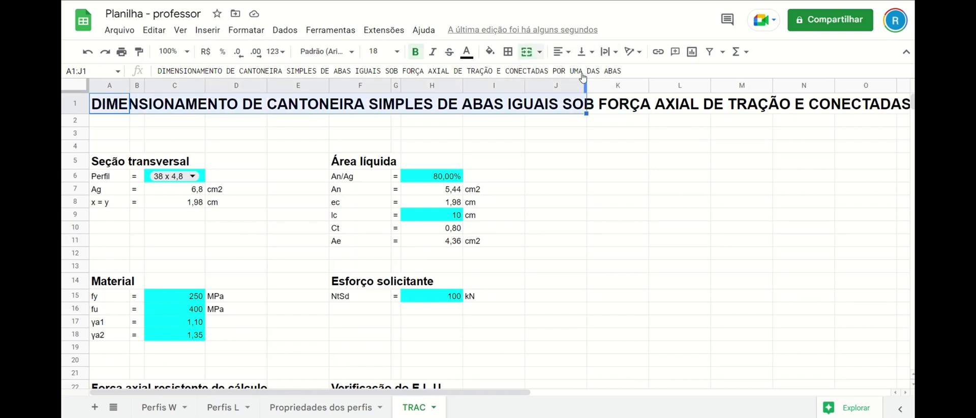
click(610, 52)
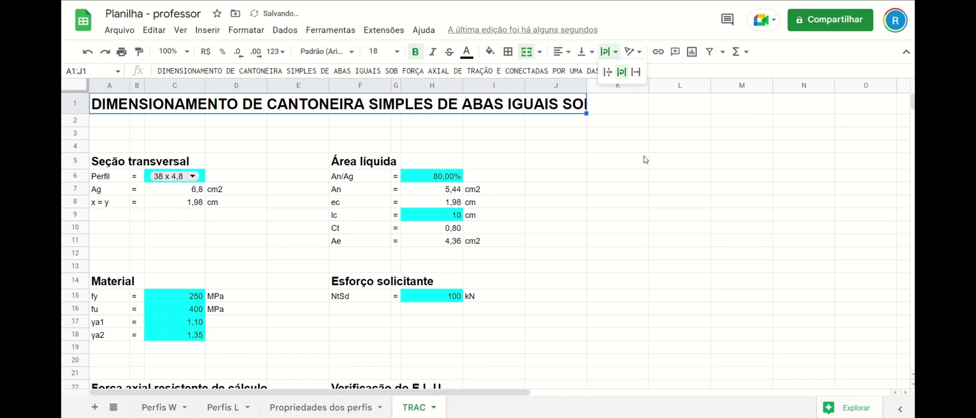
click(622, 71)
click(636, 147)
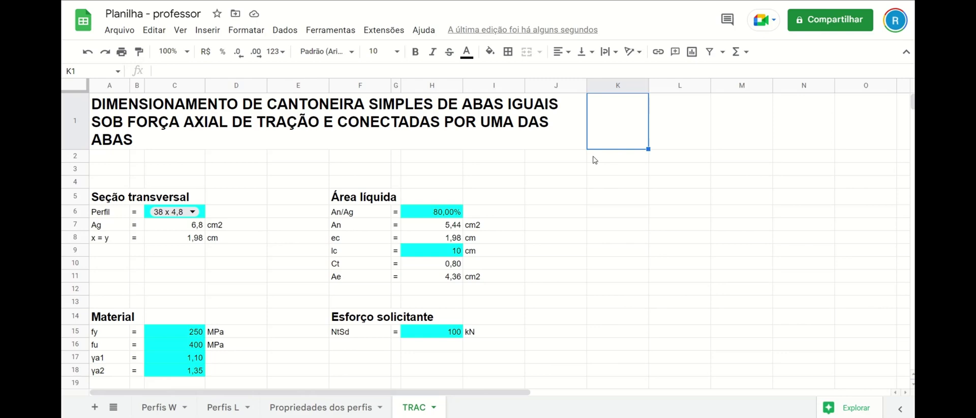
scroll(577, 192, down, 3)
scroll(575, 201, up, 3)
scroll(562, 203, down, 3)
scroll(562, 205, up, 3)
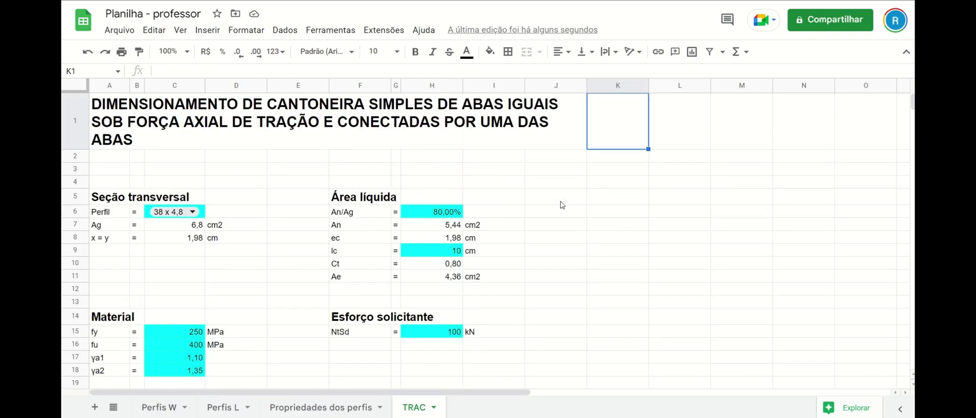